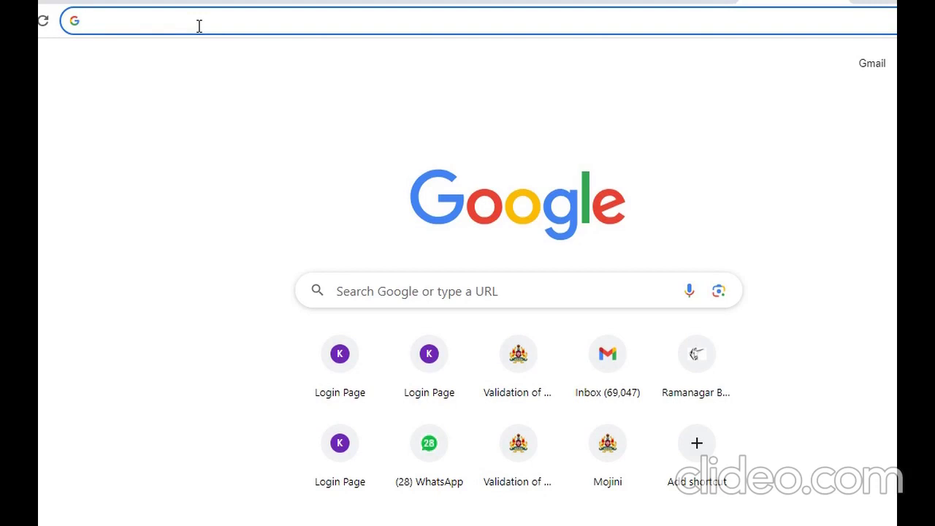
Step: Open the RCCMS test site rccms.karnataka.gov.in/testrccms/ from the Chrome address suggestions
type("rcc")
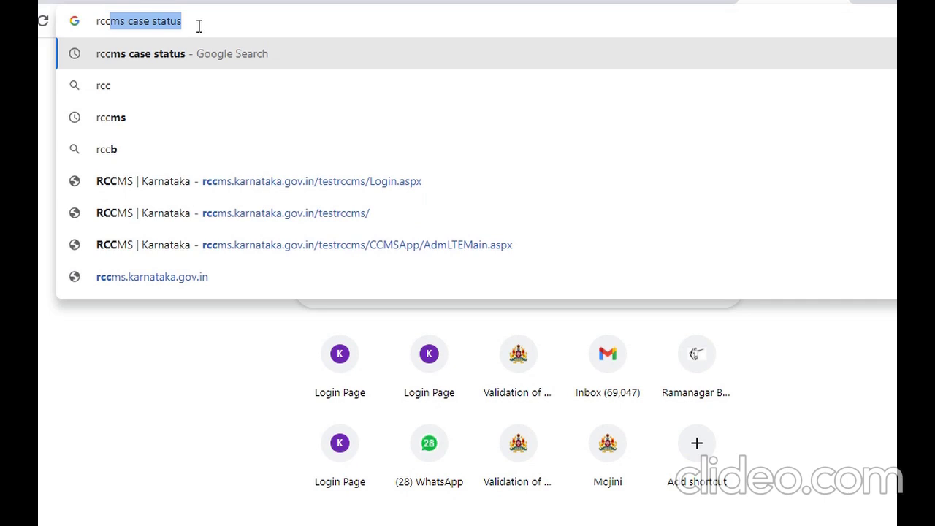
type("ms")
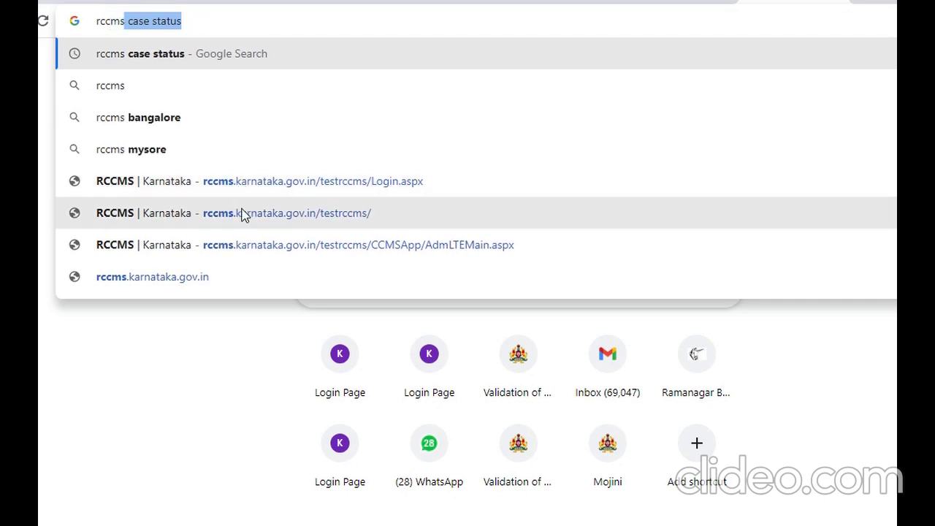
left_click(244, 213)
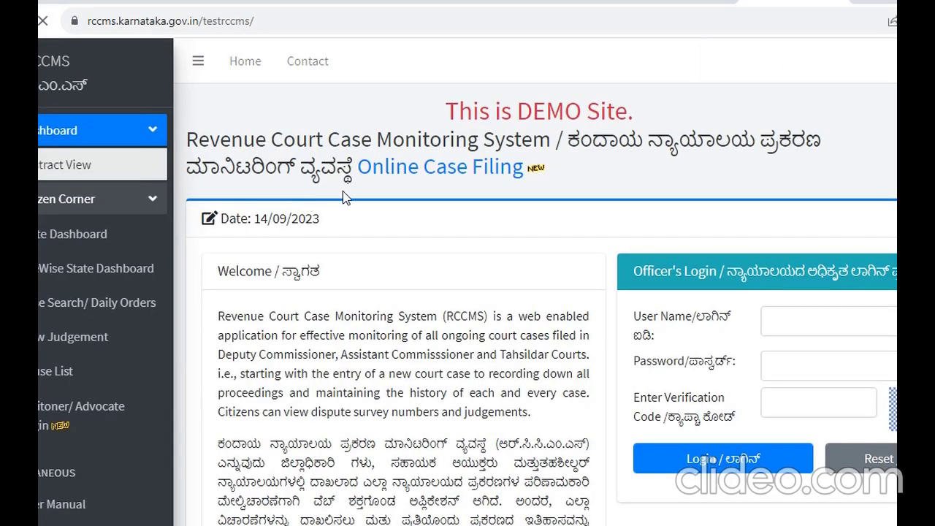
Step: Edit the address to rccms.karnataka.gov.in/rccms/ and load the officer login page
left_click_drag(257, 21, 81, 22)
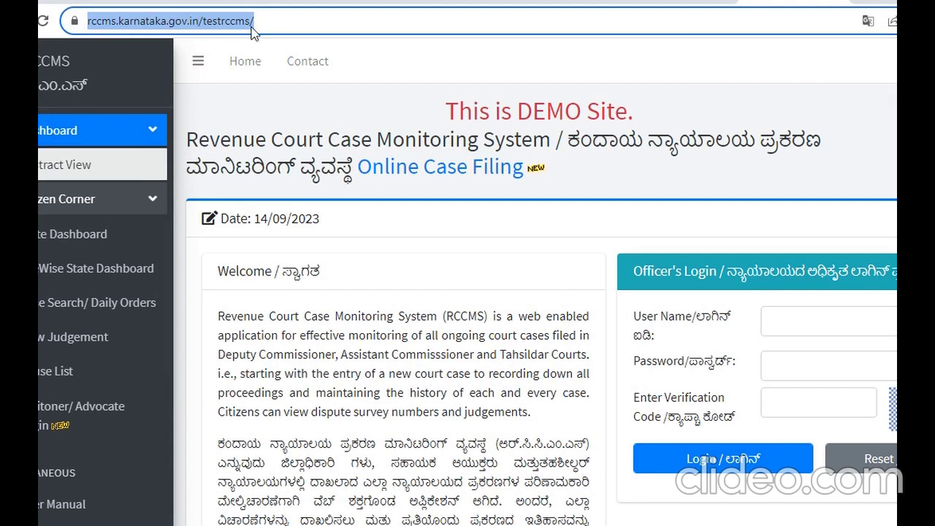
left_click(277, 20)
key("BackSpace")
key("BackSpace")
key("BackSpace")
key("BackSpace")
key("BackSpace")
key("BackSpace")
key("BackSpace")
key("BackSpace")
key("BackSpace")
key("BackSpace")
key("BackSpace")
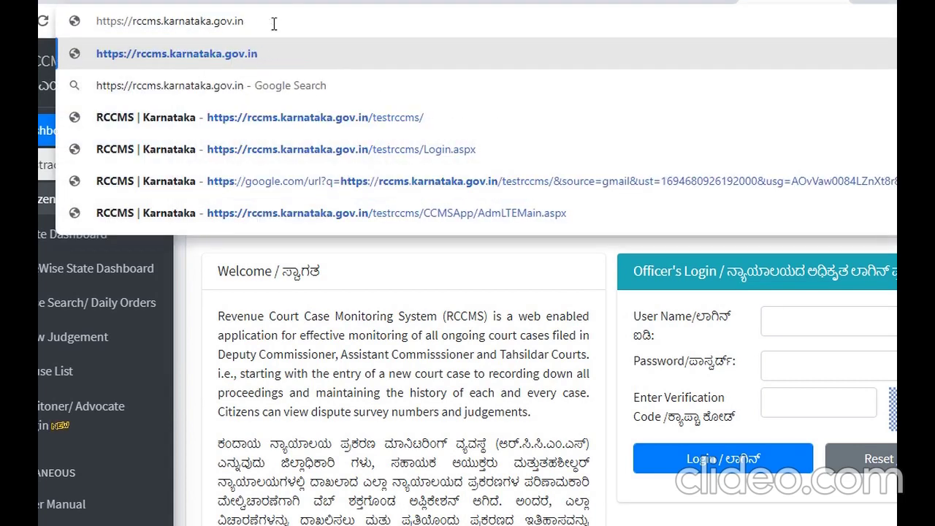
key("Return")
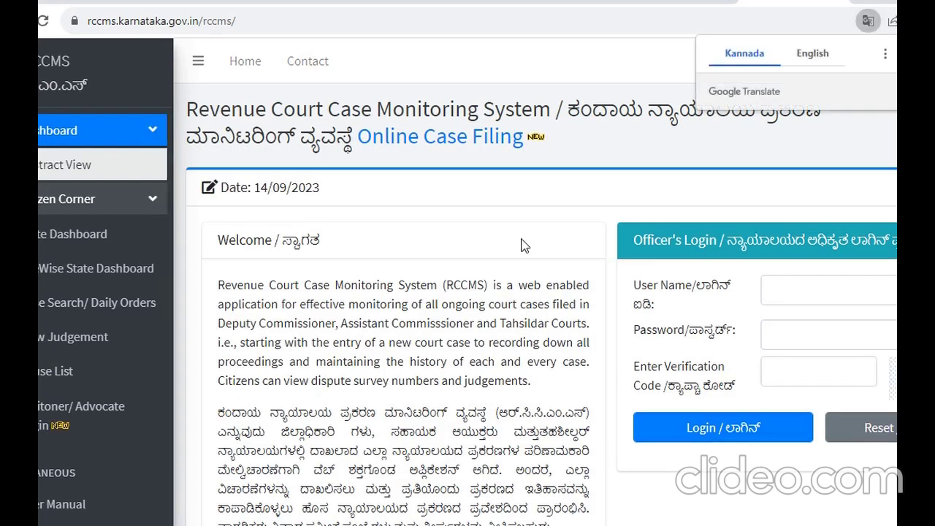
left_click(783, 300)
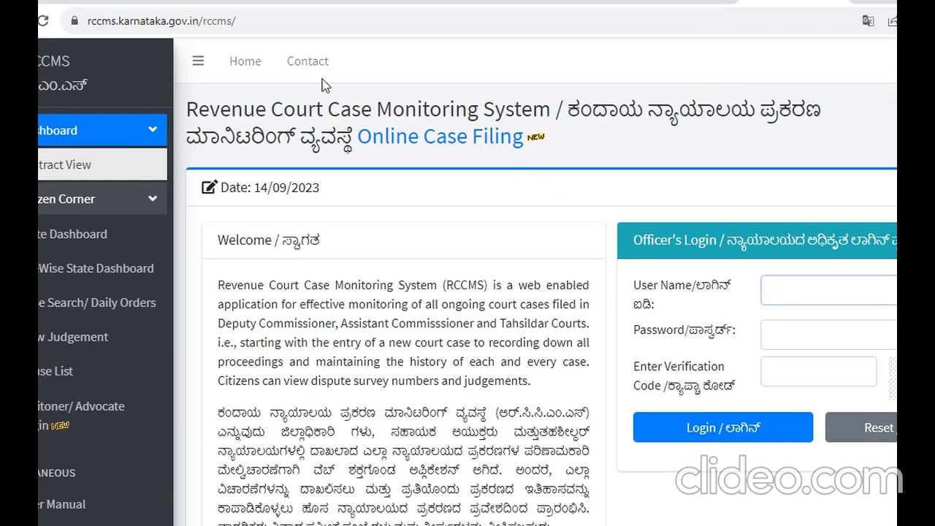
left_click_drag(240, 22, 88, 22)
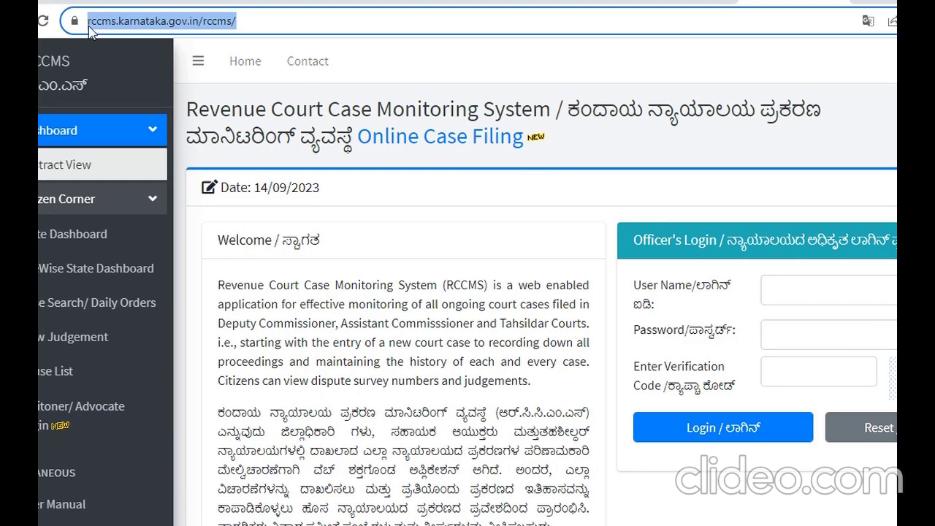
left_click(263, 21)
left_click_drag(275, 22, 88, 22)
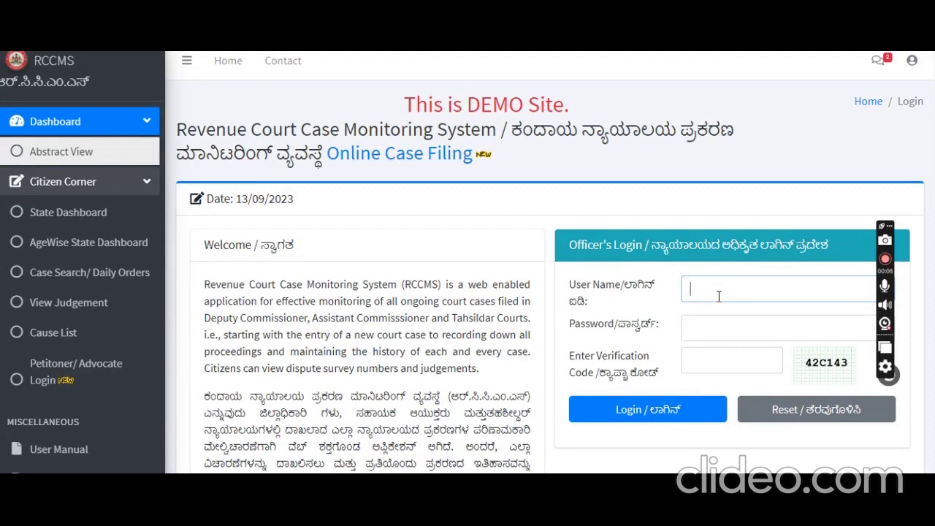
Step: Enter the officer's user name, password and the displayed verification code
type("15290")
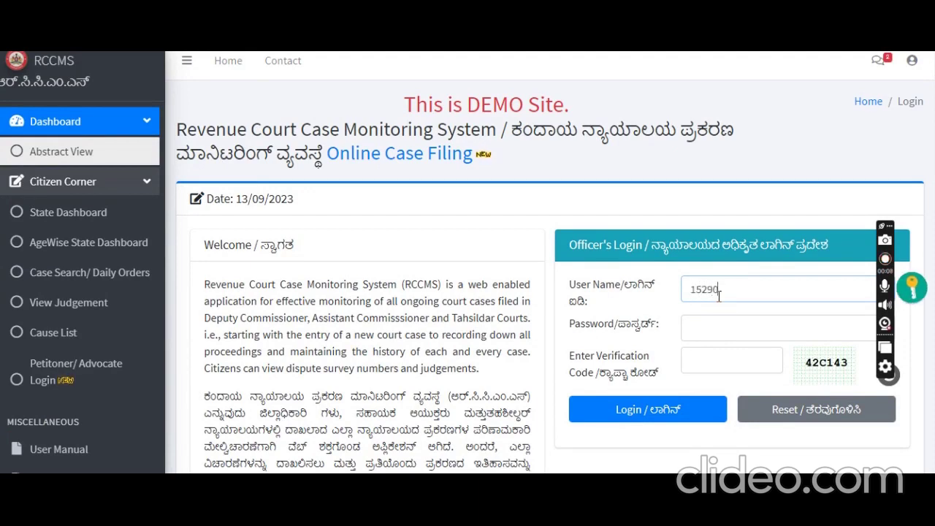
type("100402_cw")
key("Tab")
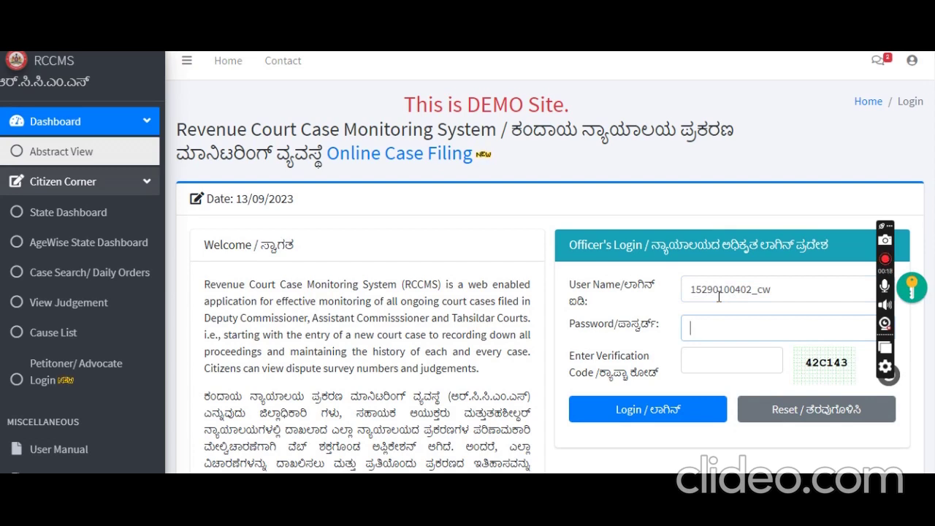
type("••••••••••")
key("Tab")
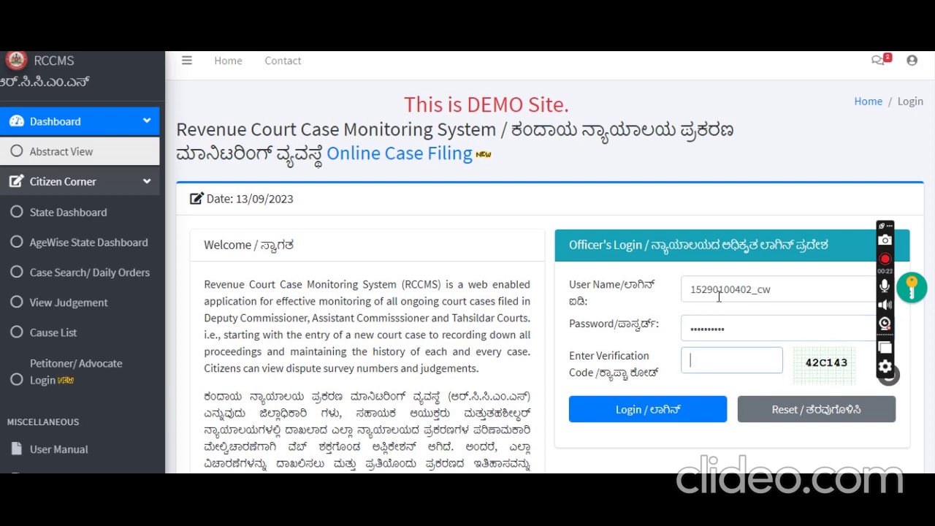
type("42C143")
Step: Log in and enter the current password on the Change Password page
left_click(654, 413)
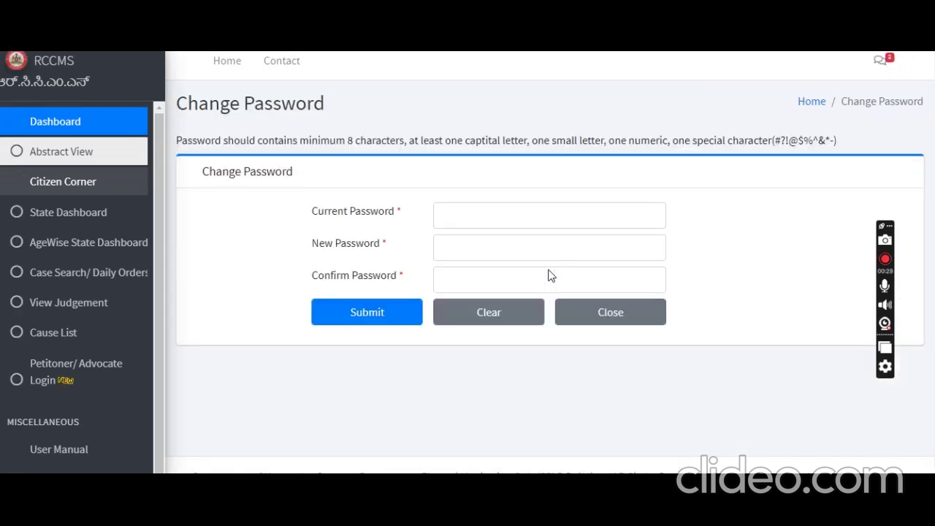
left_click(494, 218)
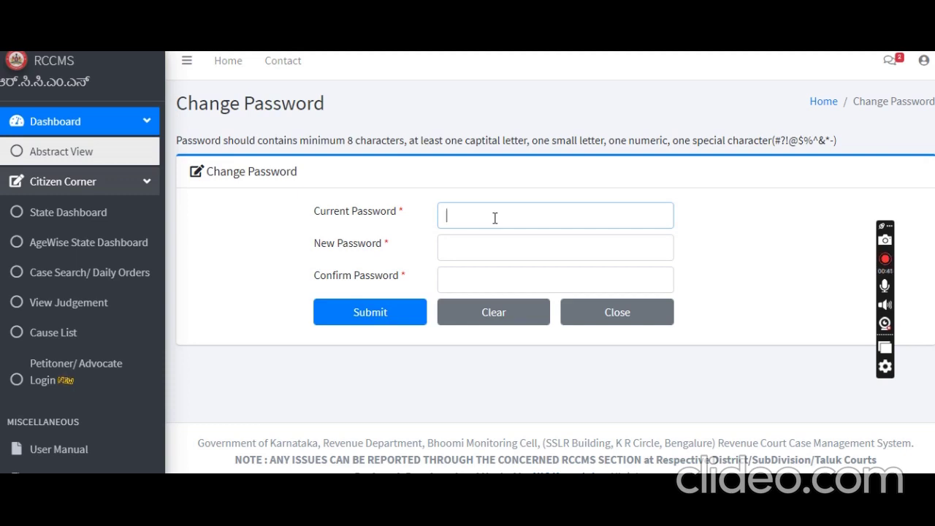
type("***")
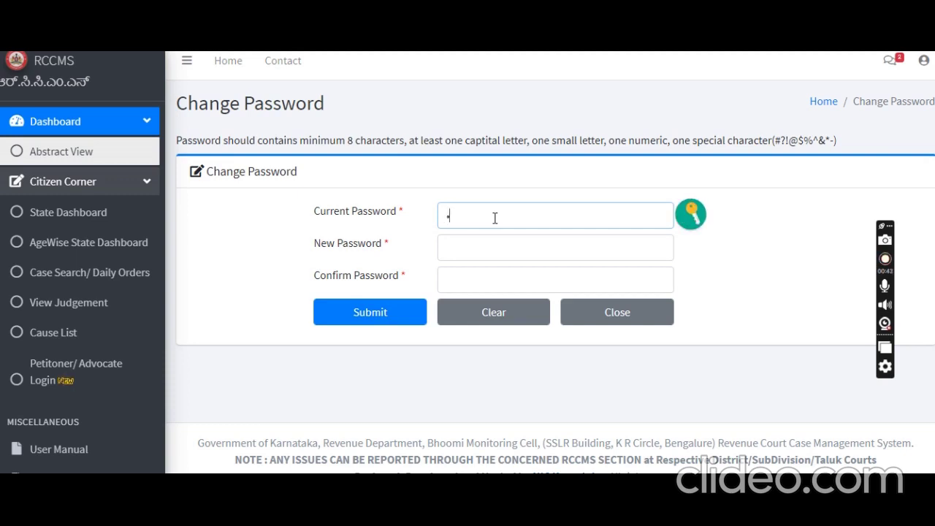
type("*******")
Step: Enter and confirm the new password, then submit and accept the confirmation
key("Tab")
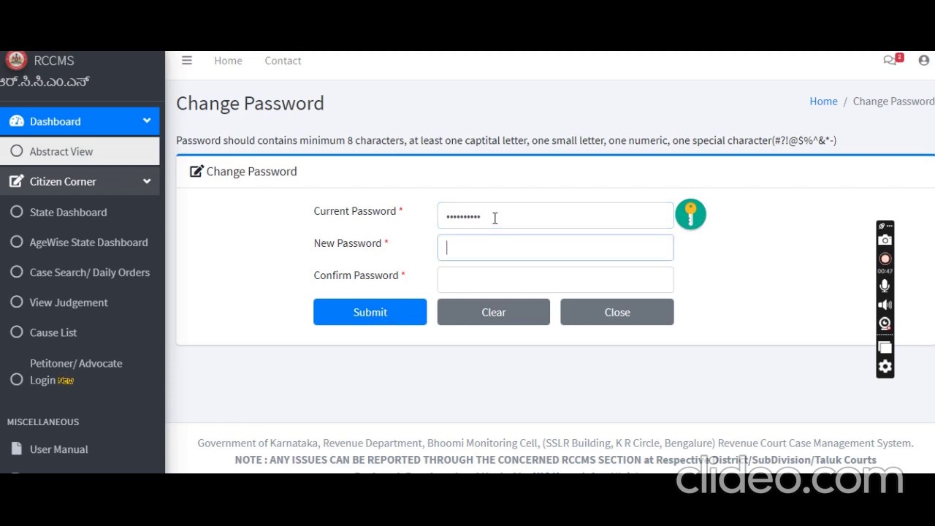
type("********")
key("Tab")
type("********")
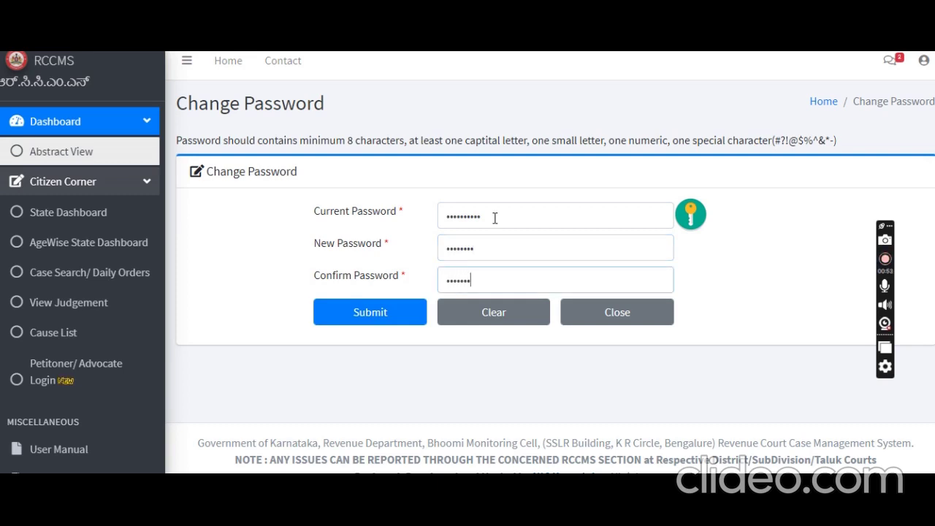
left_click(393, 326)
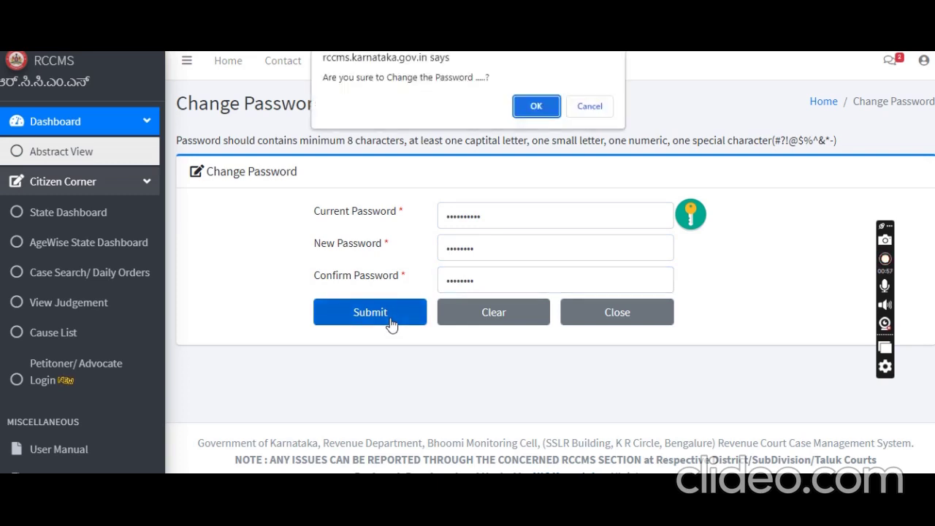
left_click(534, 110)
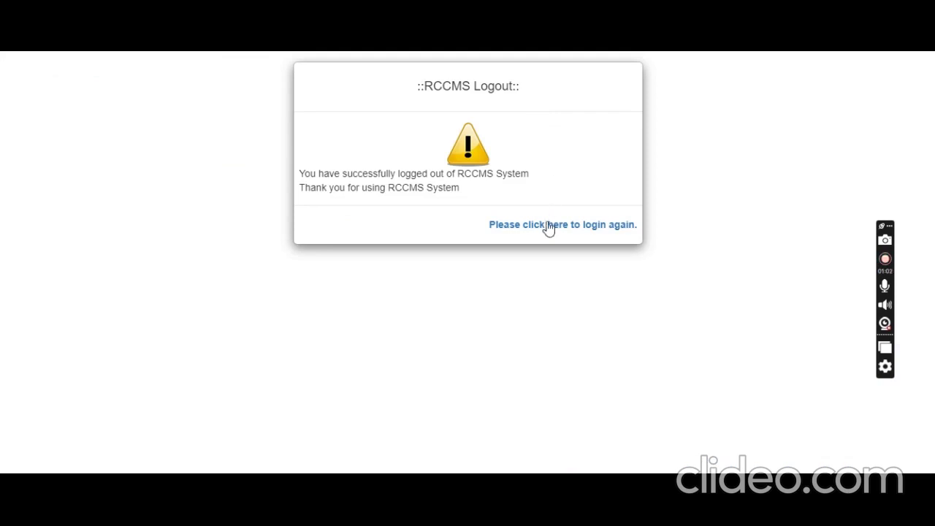
Step: Sign in again with the user name, new password and the new verification code
left_click(547, 227)
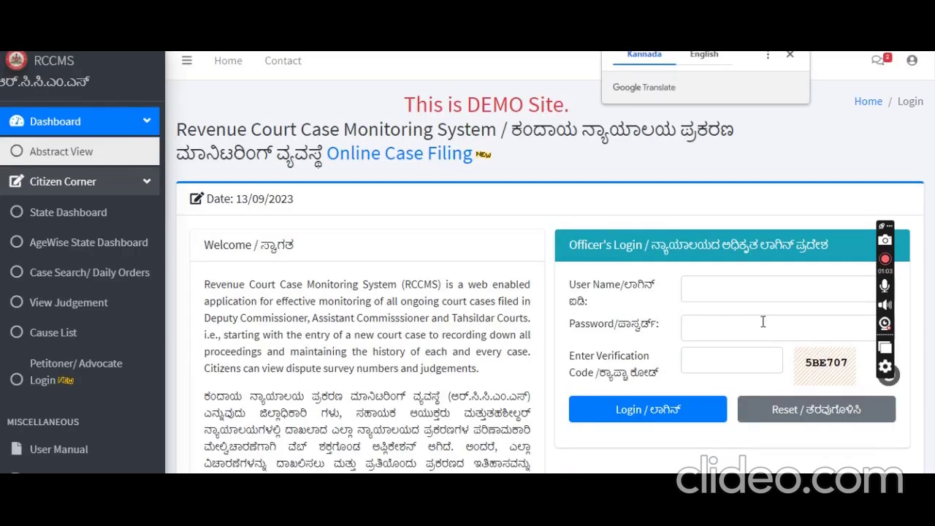
type("15")
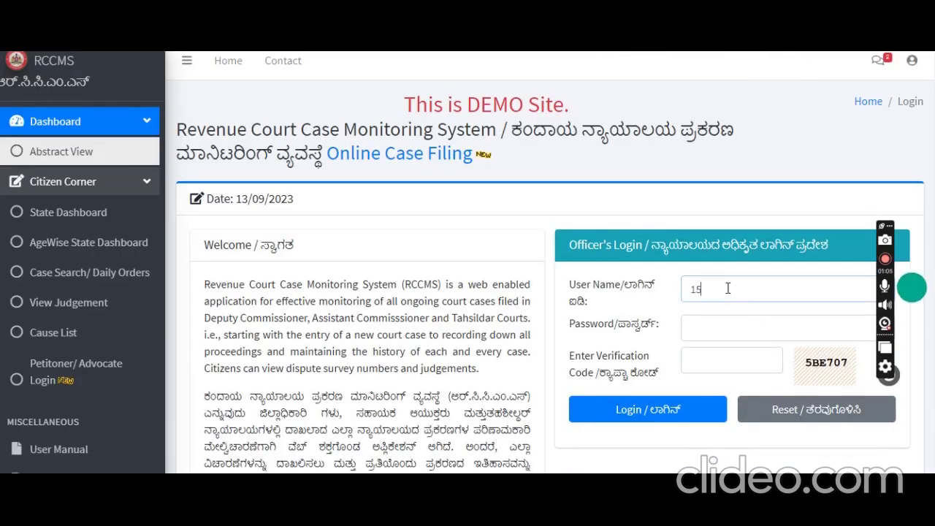
type("290")
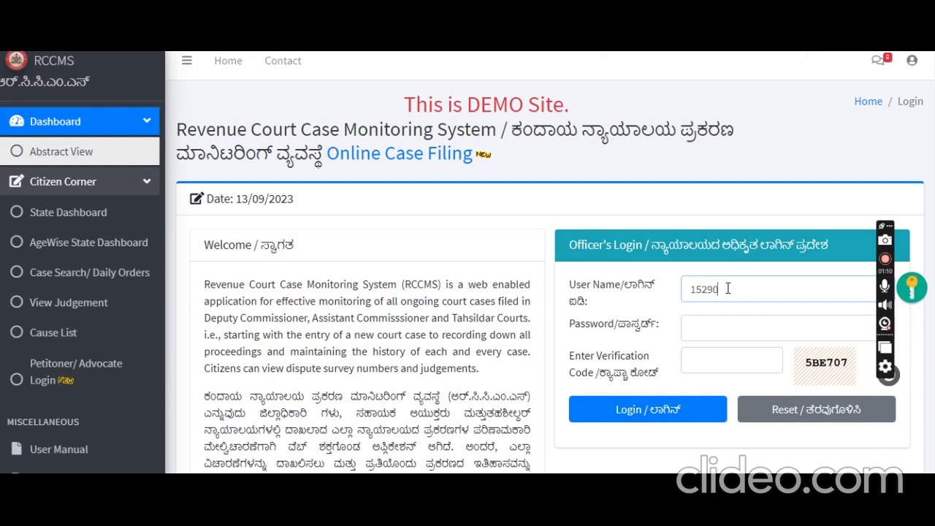
type("100402_cw")
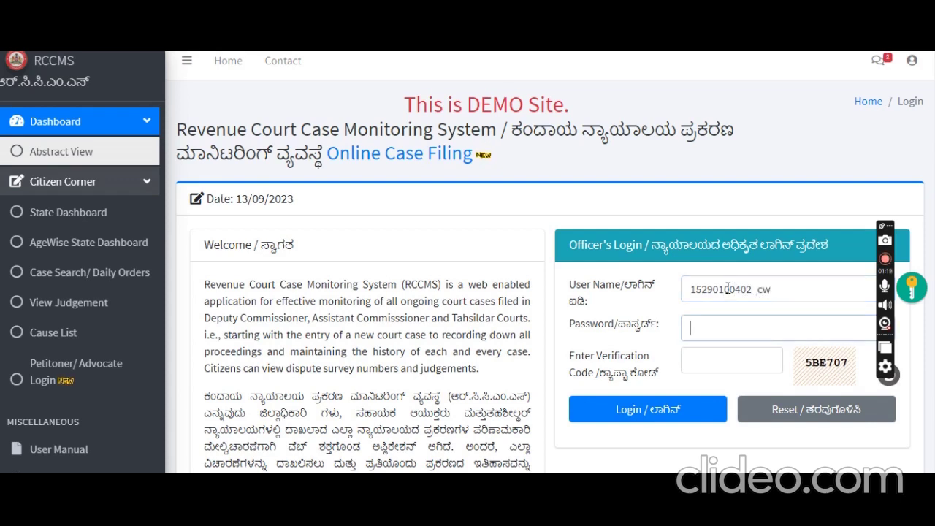
type("********")
key("Tab")
type("5")
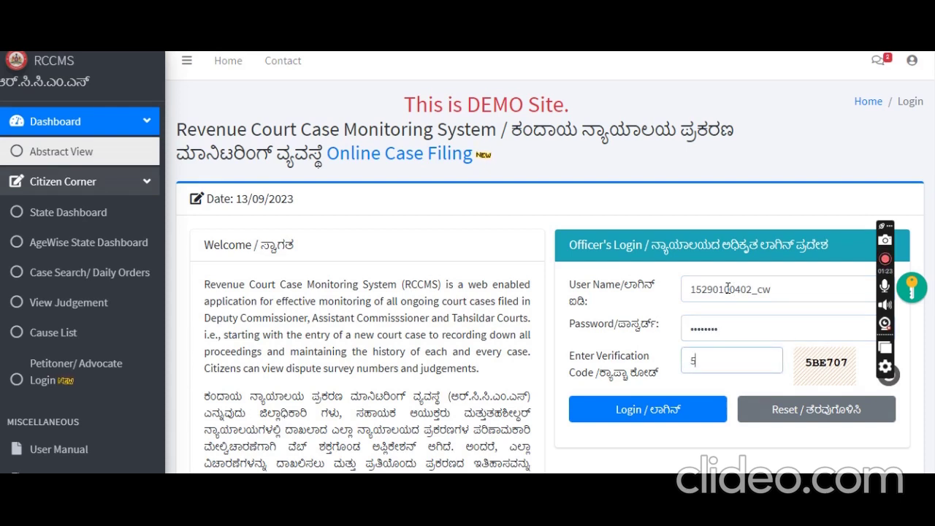
type("BE707")
left_click(672, 416)
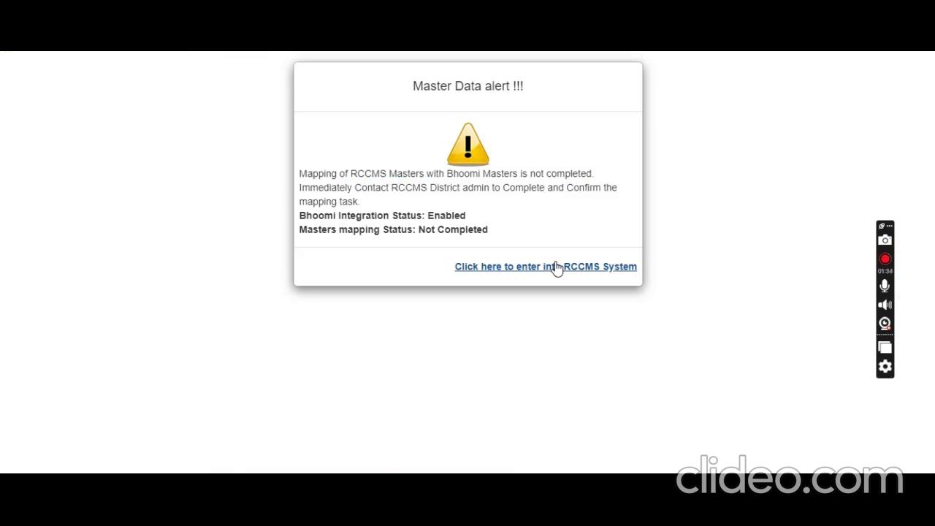
Step: Dismiss the Master Data alert about incomplete masters mapping
left_click(557, 267)
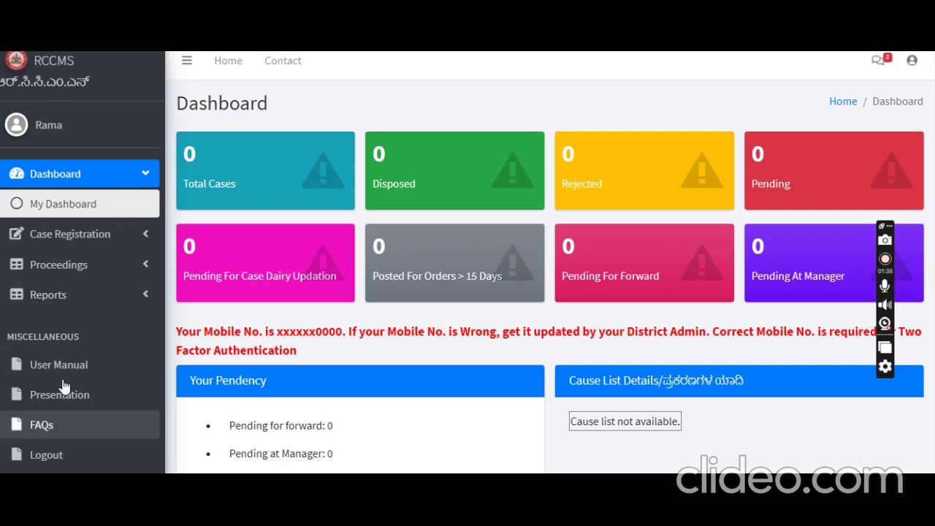
mouse_move(34, 124)
left_mouse_down()
mouse_move(70, 135)
mouse_move(39, 126)
left_mouse_up()
left_click(91, 126)
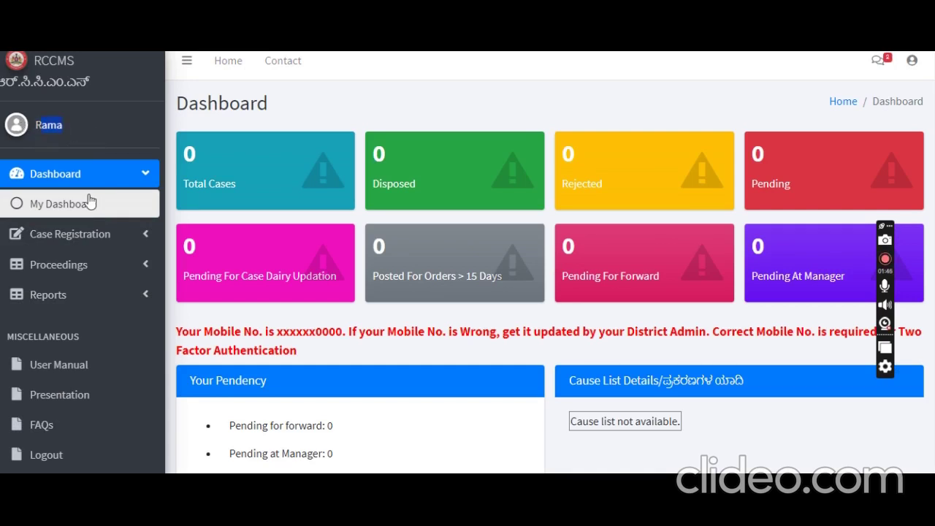
Step: Expand Case Registration in the sidebar and open Register Case
left_click(129, 232)
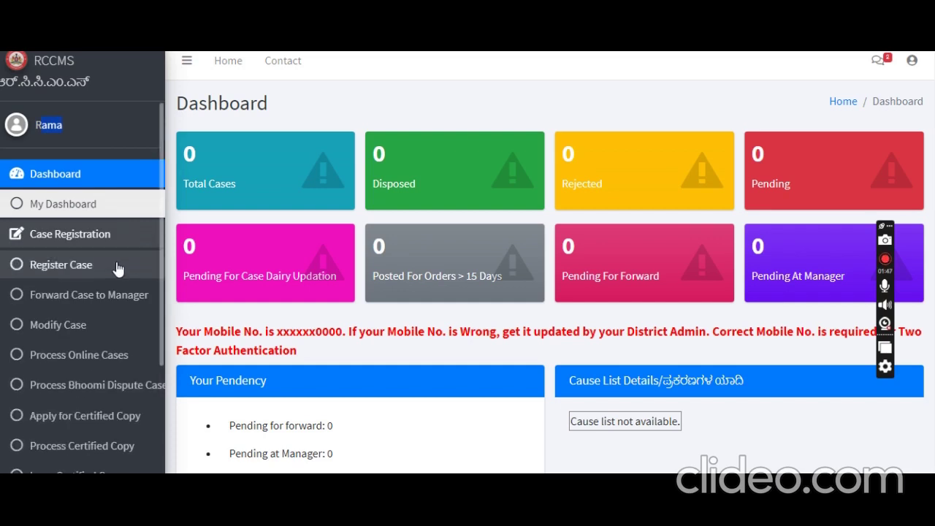
left_click_drag(160, 267, 165, 244)
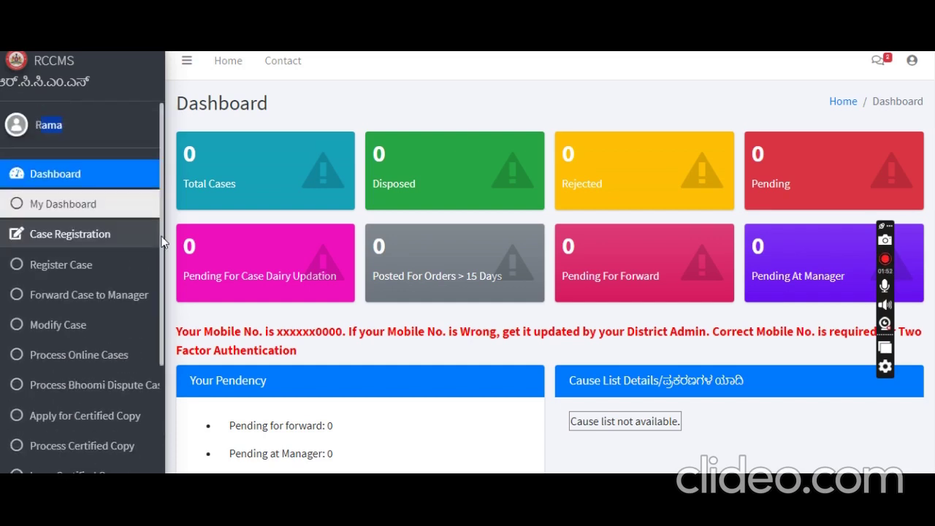
left_click(71, 237)
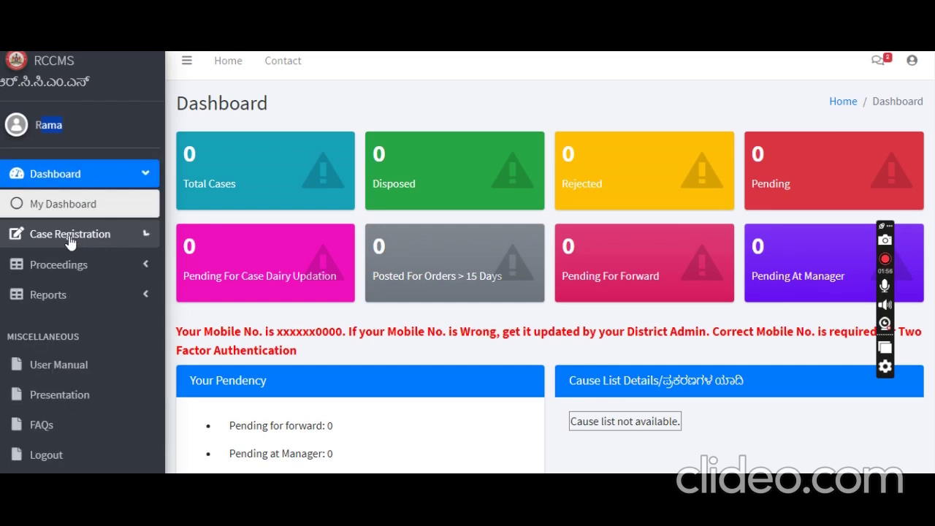
left_click(69, 238)
left_click(70, 238)
left_click(90, 238)
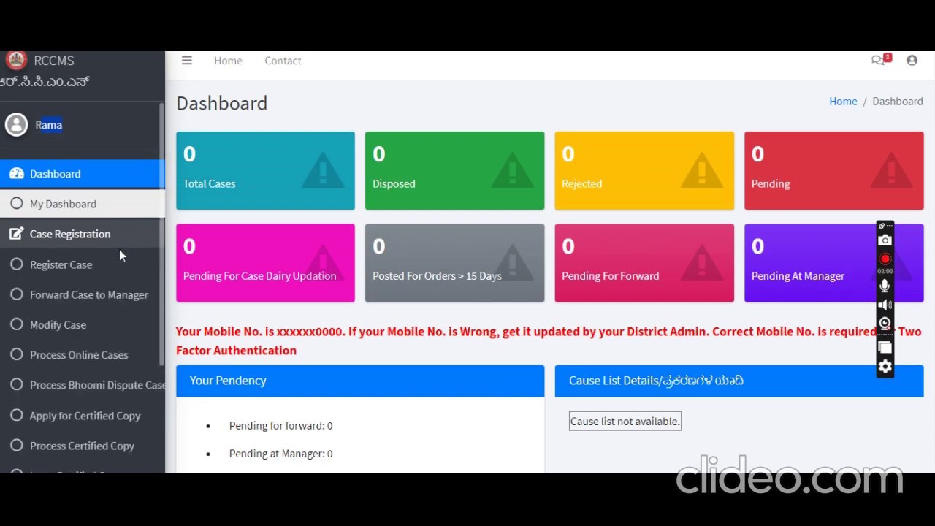
left_click(93, 246)
left_click(92, 236)
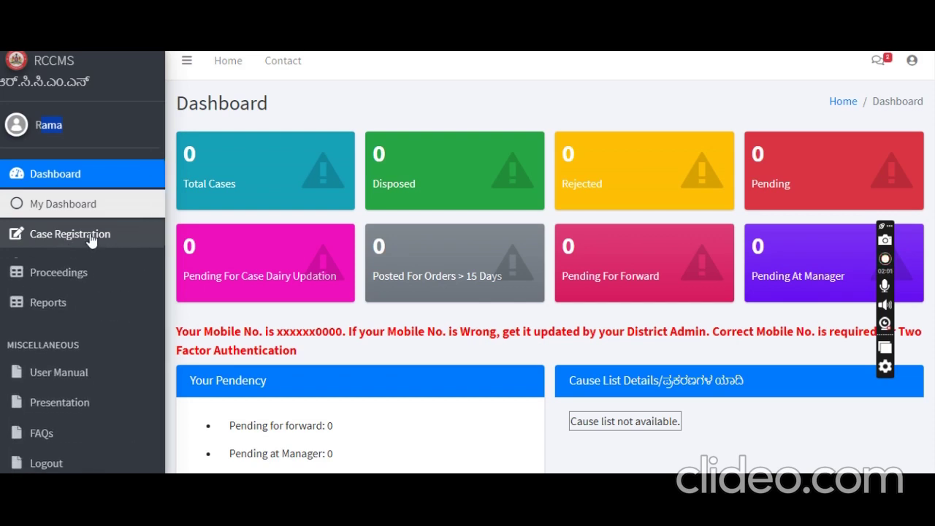
left_click(77, 265)
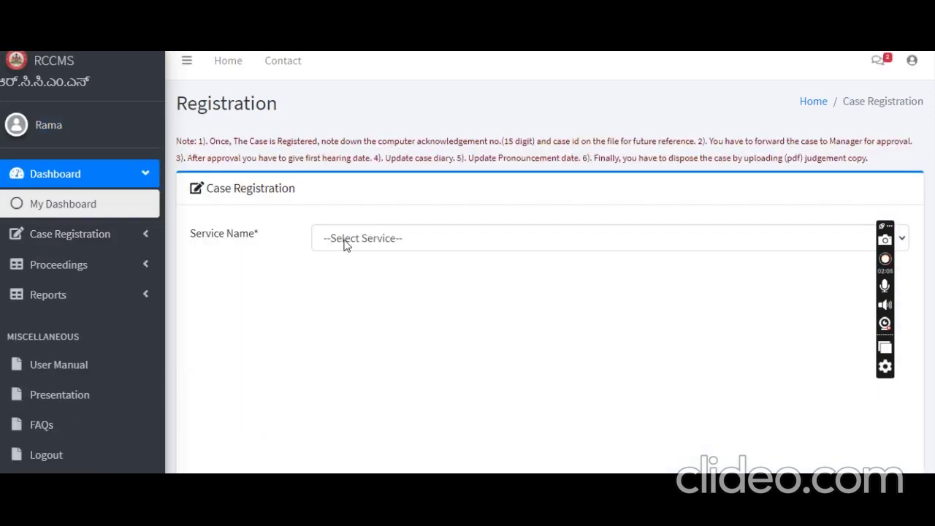
Step: Choose 'Phodi dispute under Rule 52' as the service and mark the case RRT
left_click(351, 245)
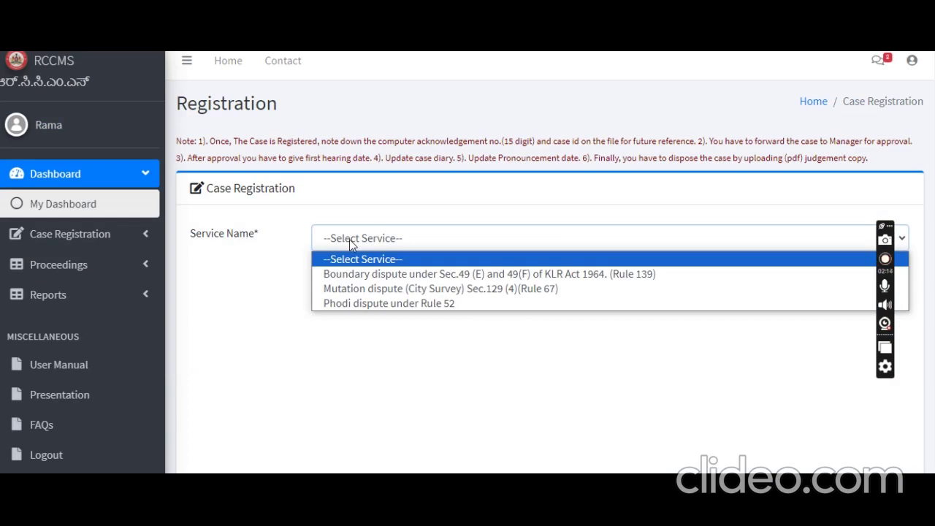
left_click(380, 307)
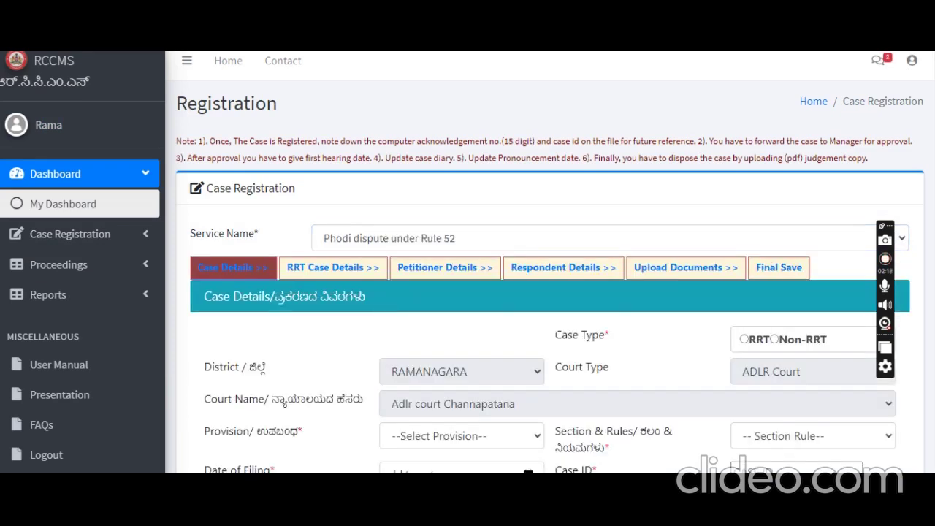
scroll(548, 292, "down", 3)
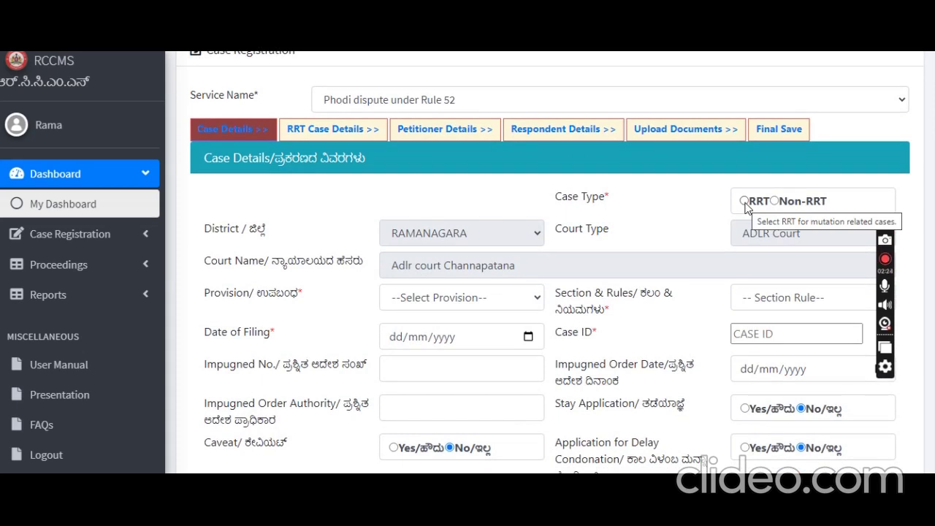
left_click(745, 204)
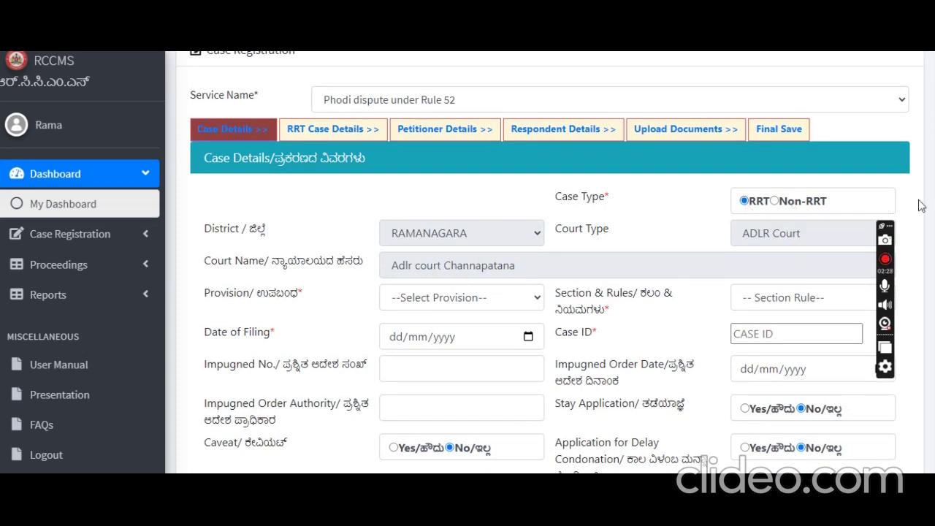
Step: Set Provision to Karnataka Land Revenue Act, 1964 and Section & Rules to Rule 52
scroll(550, 264, "down", 1)
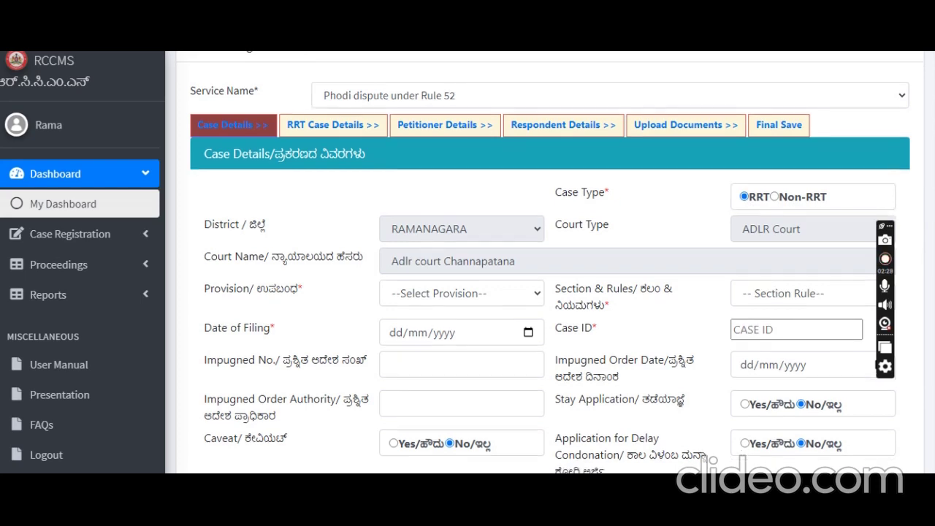
left_click(509, 266)
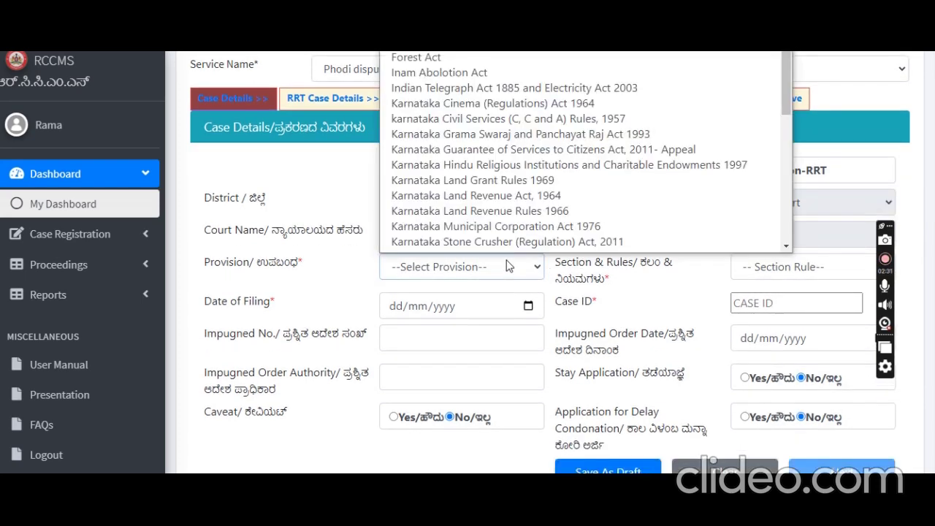
scroll(546, 198, "down", 1)
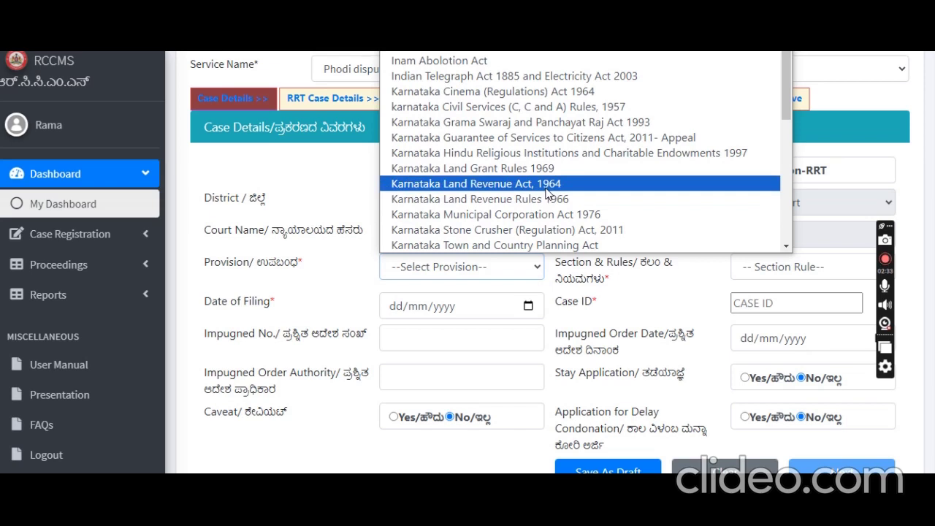
left_click(547, 186)
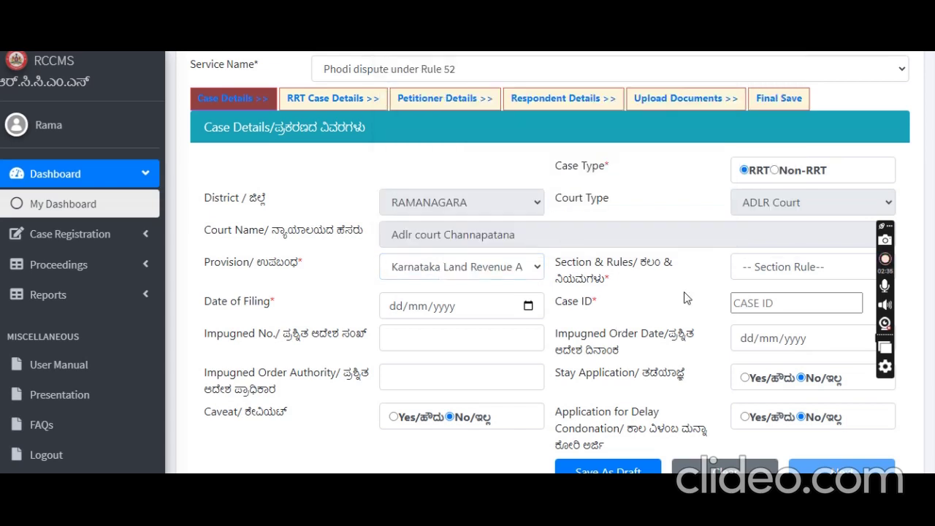
left_click(754, 268)
left_click(754, 268)
left_click(754, 268)
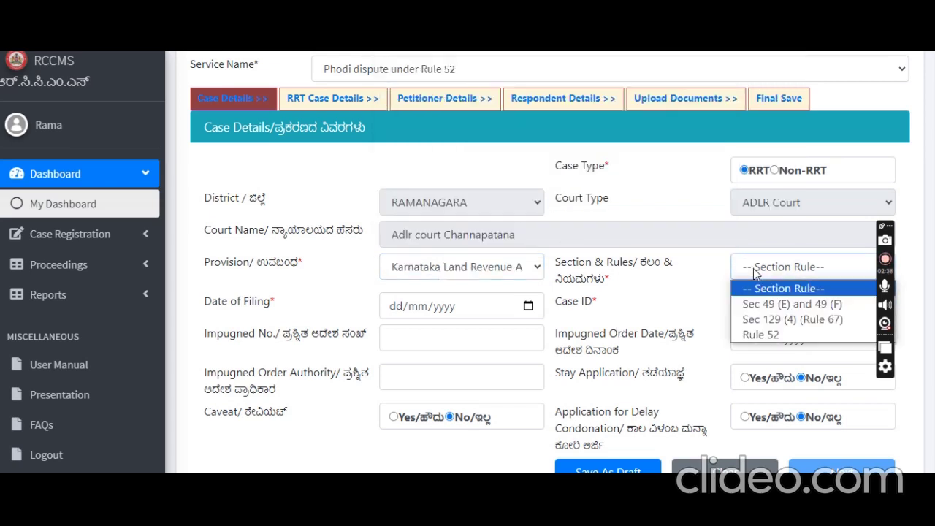
left_click(761, 335)
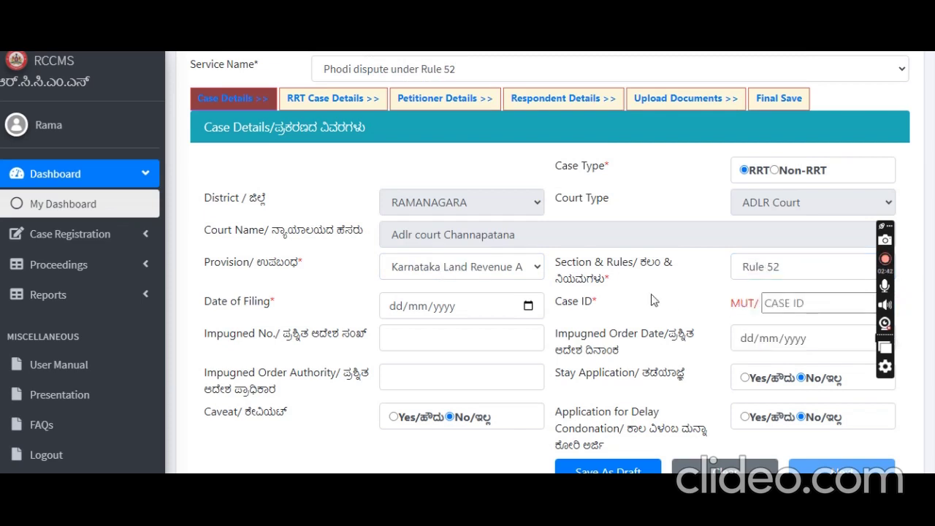
Step: Pick 13 January 2022 from the Date of Filing calendar
left_click(529, 307)
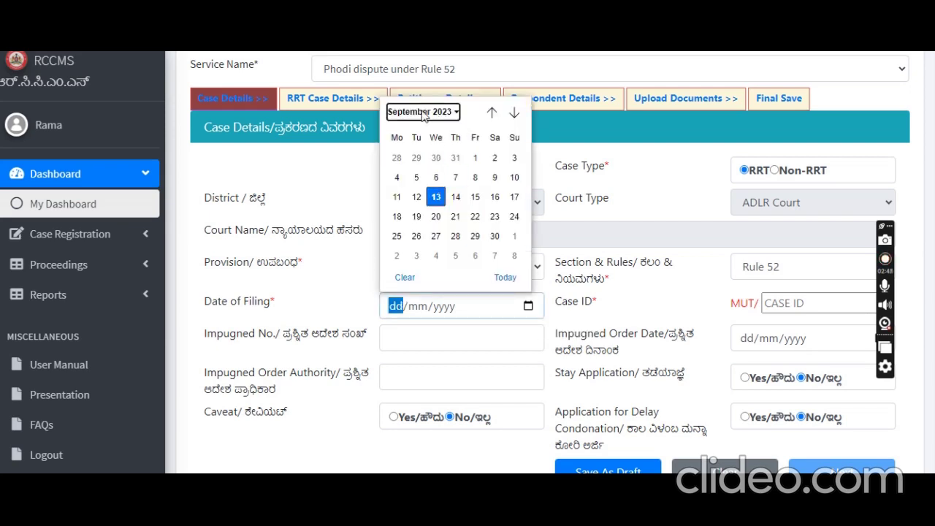
left_click(423, 114)
left_click(402, 157)
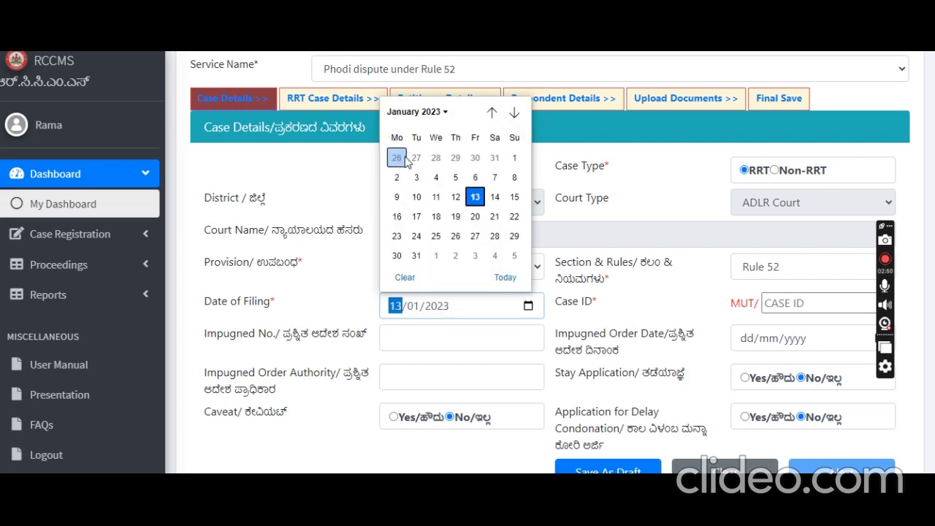
left_click(433, 116)
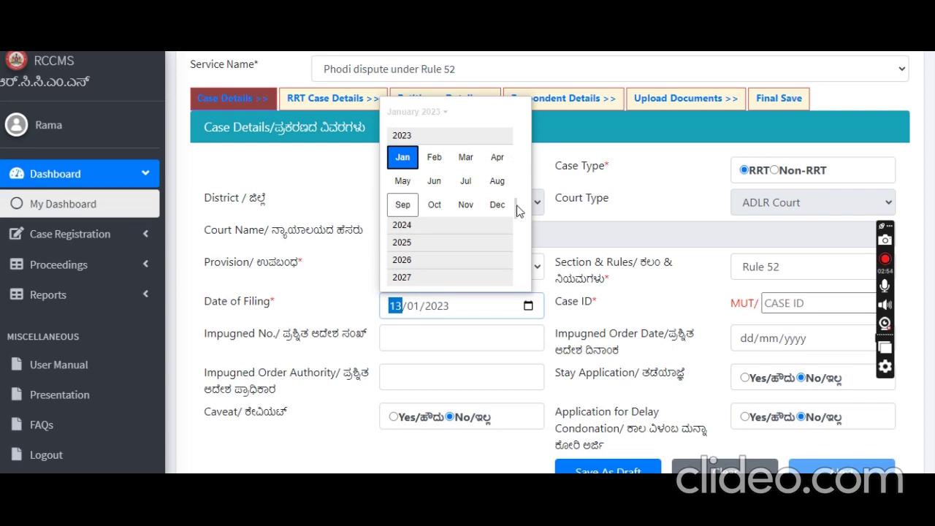
left_click_drag(517, 209, 516, 189)
left_click(442, 156)
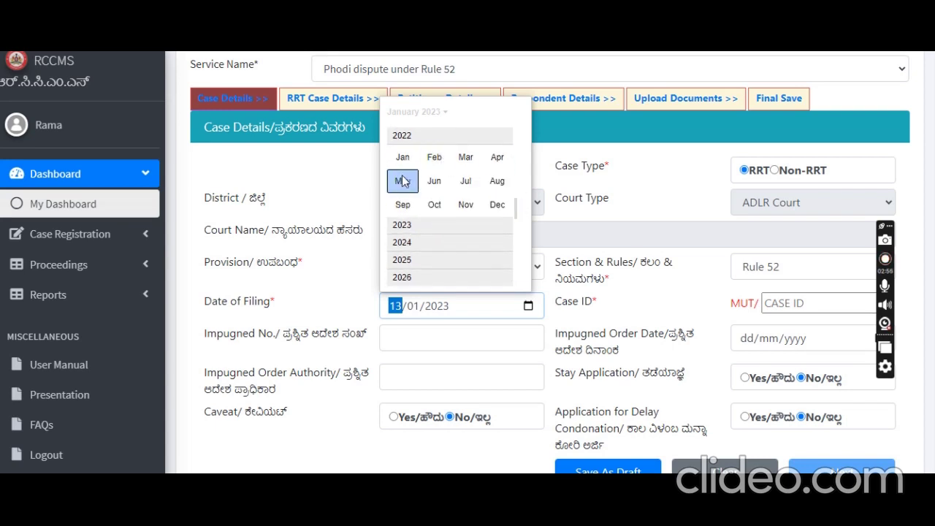
left_click(400, 165)
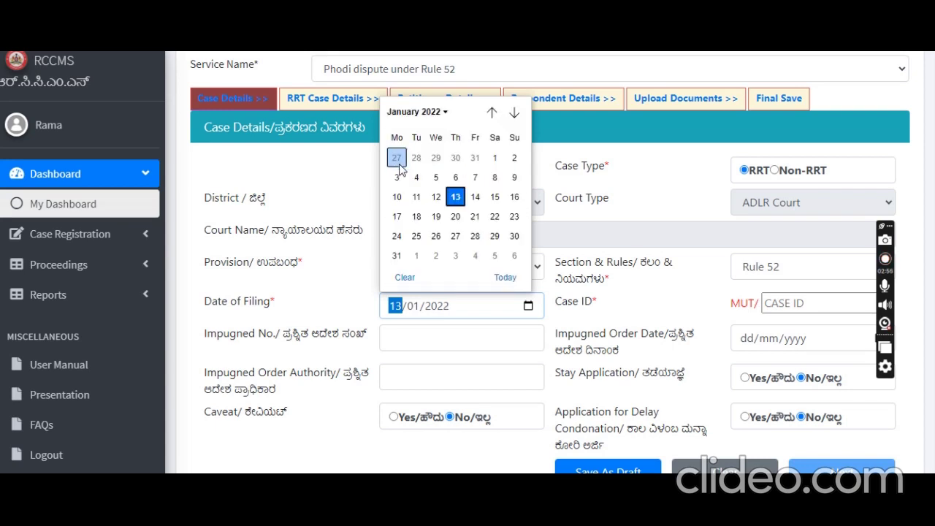
left_click(456, 197)
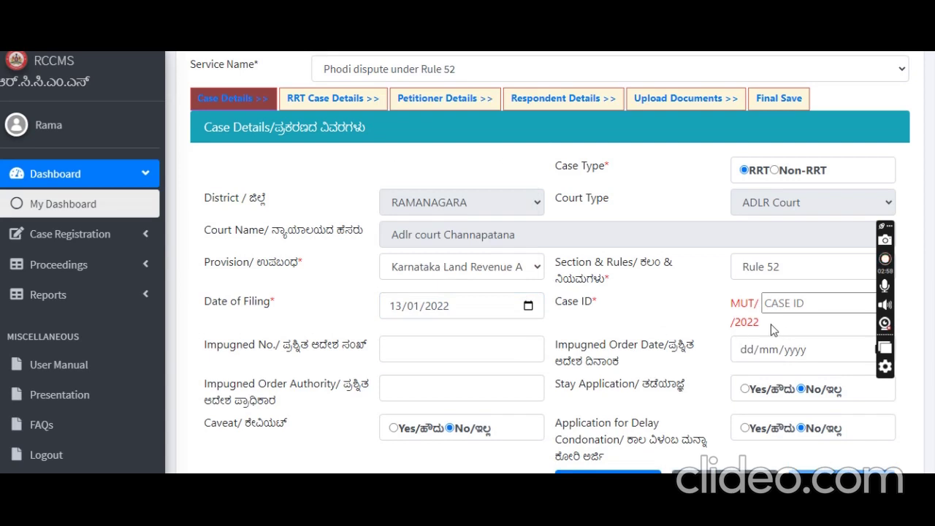
Step: Enter 52 as the case ID number (MUT/52/2022) and save the case as a draft
mouse_move(731, 306)
left_mouse_down()
mouse_move(754, 304)
mouse_move(762, 322)
mouse_move(735, 322)
left_mouse_up()
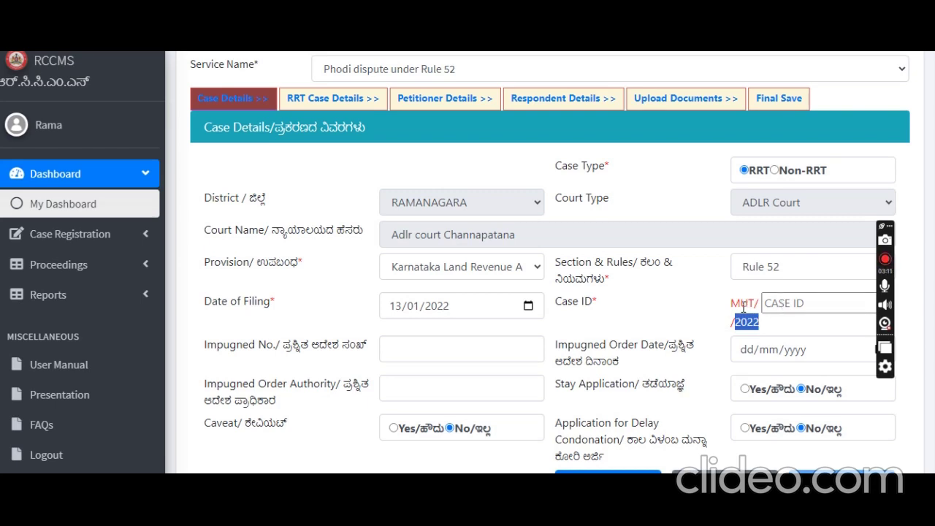
left_click(738, 307)
left_click_drag(732, 303, 754, 305)
double_click(735, 304)
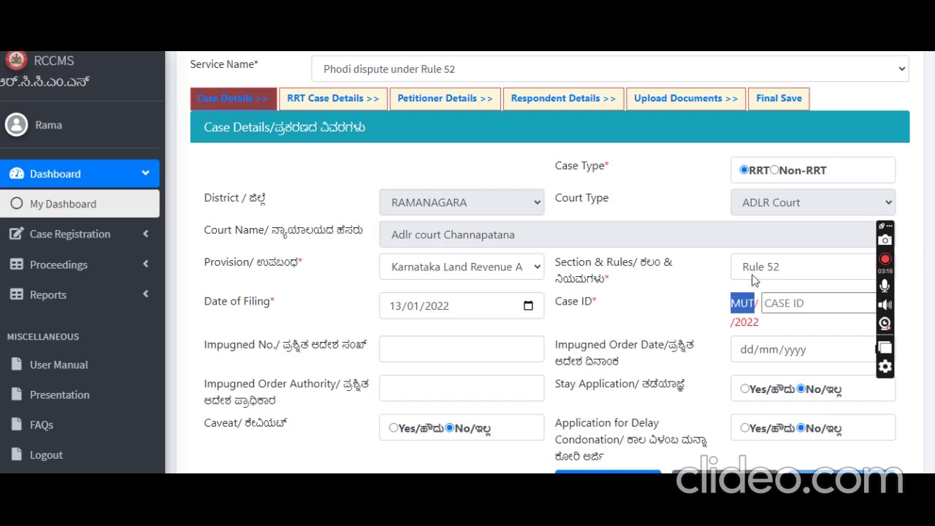
left_click(781, 303)
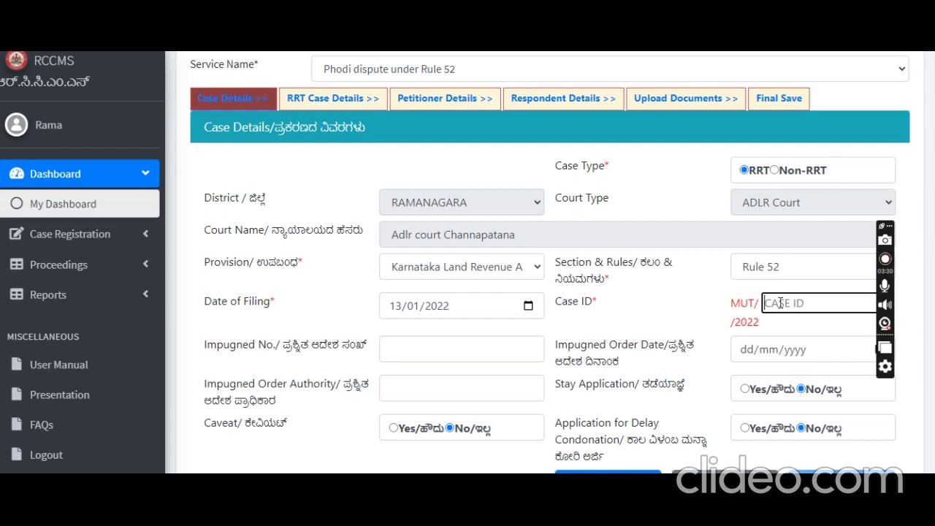
type("52")
scroll(550, 262, "down", 1)
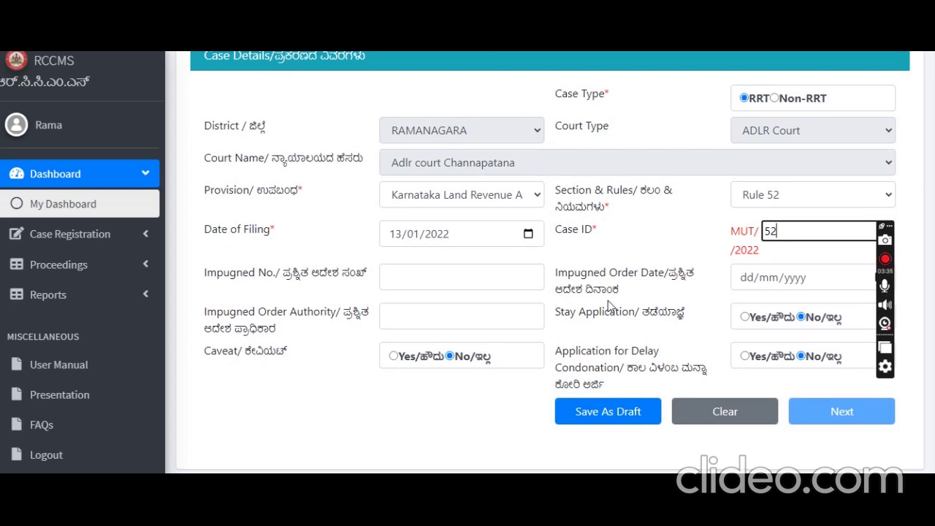
left_click(619, 417)
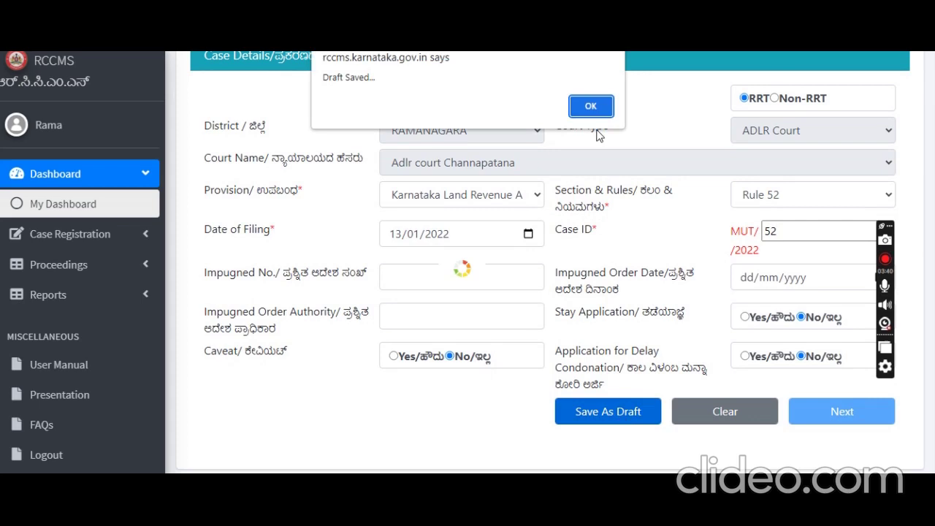
Step: Close the Draft Saved alert and check that MUT/52/2022 appears under Partially Entered Cases
left_click(589, 103)
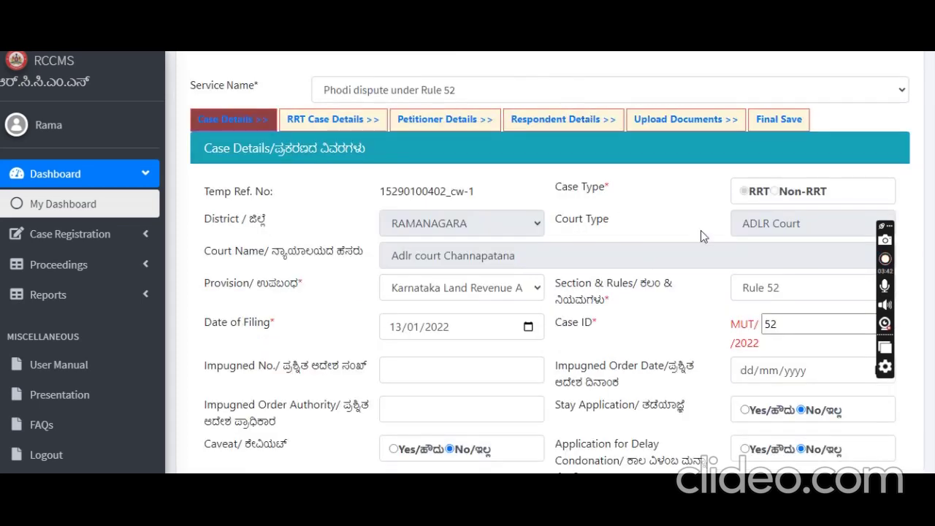
scroll(931, 148, "up", 2)
scroll(932, 147, "up", 1)
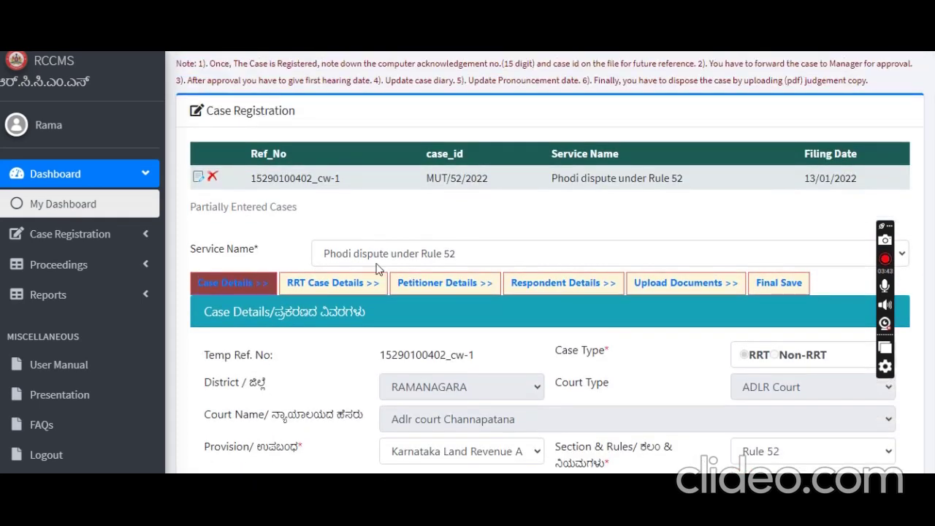
left_click_drag(350, 176, 251, 177)
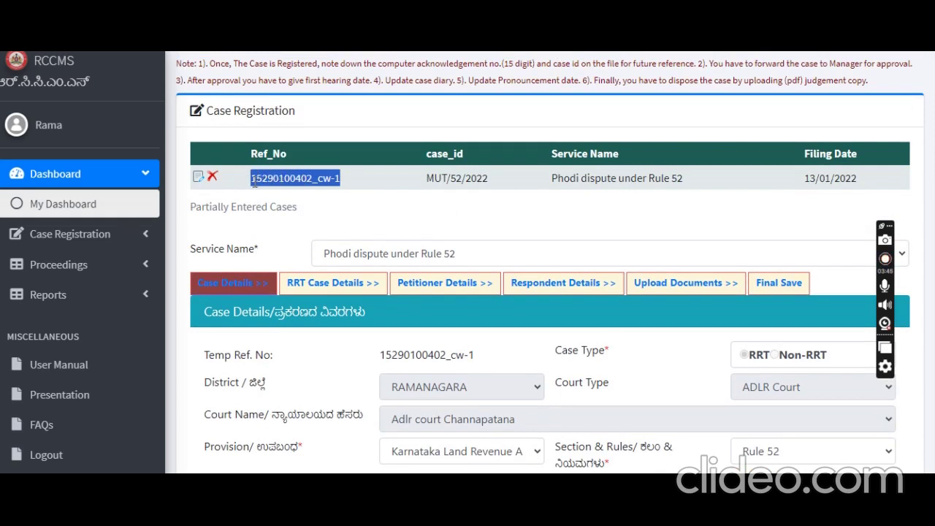
scroll(925, 350, "down", 4)
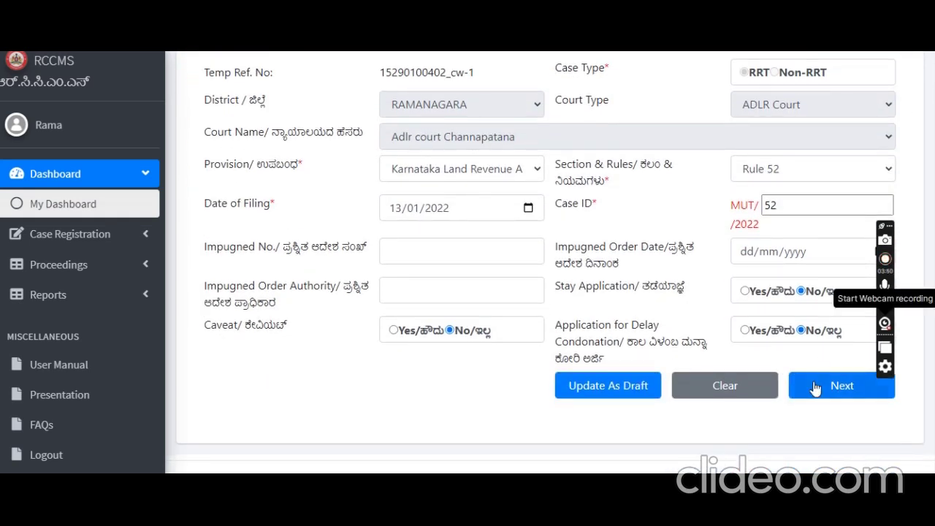
Step: In the RRT details, set hobli KASABA, village ATTIGUPPE and survey number 23
left_click(813, 380)
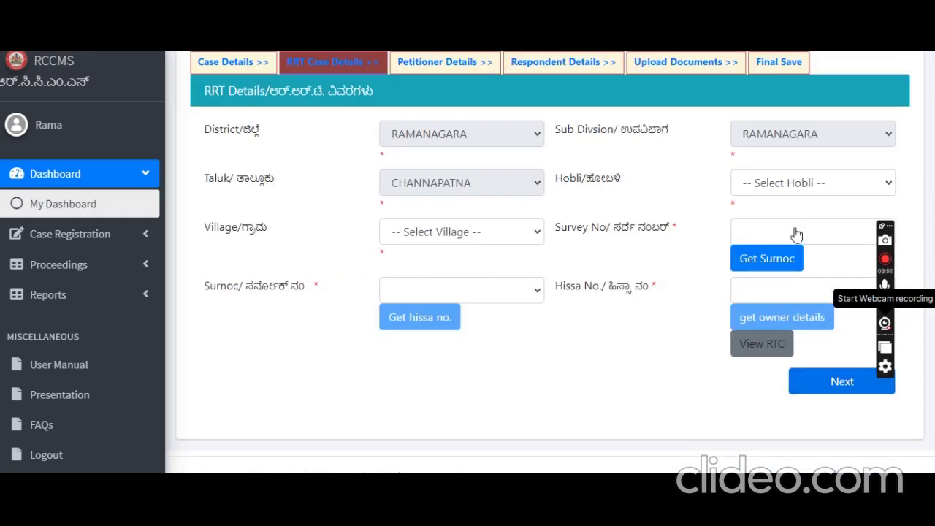
left_click(802, 189)
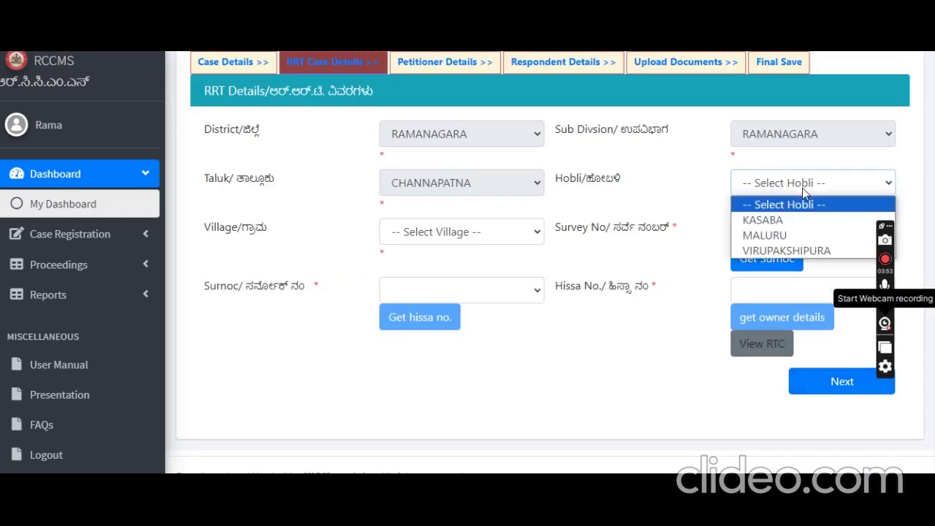
left_click(786, 221)
left_click(486, 234)
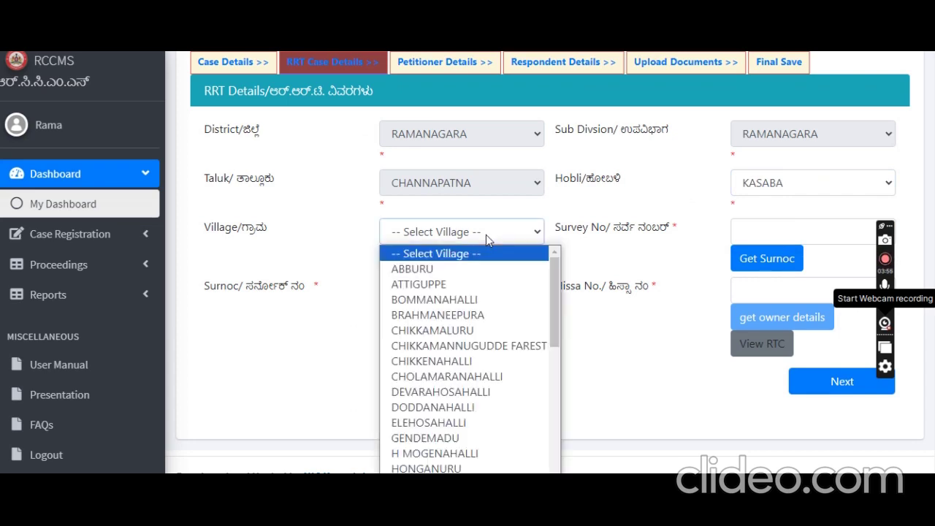
left_click(458, 280)
left_click(783, 232)
type("23")
left_click(766, 260)
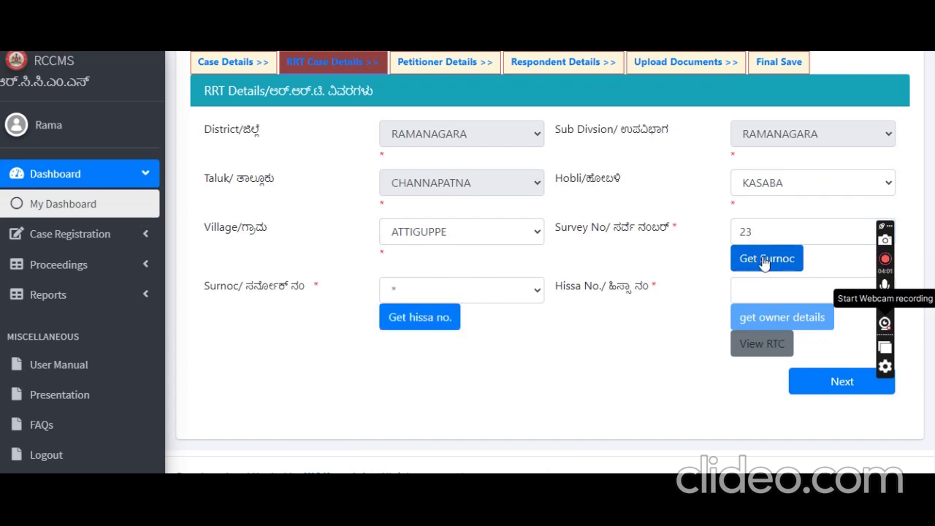
Step: Pick the * surnoc and fetch the owner details for hissa 2
left_click(460, 290)
left_click(444, 309)
left_click(418, 322)
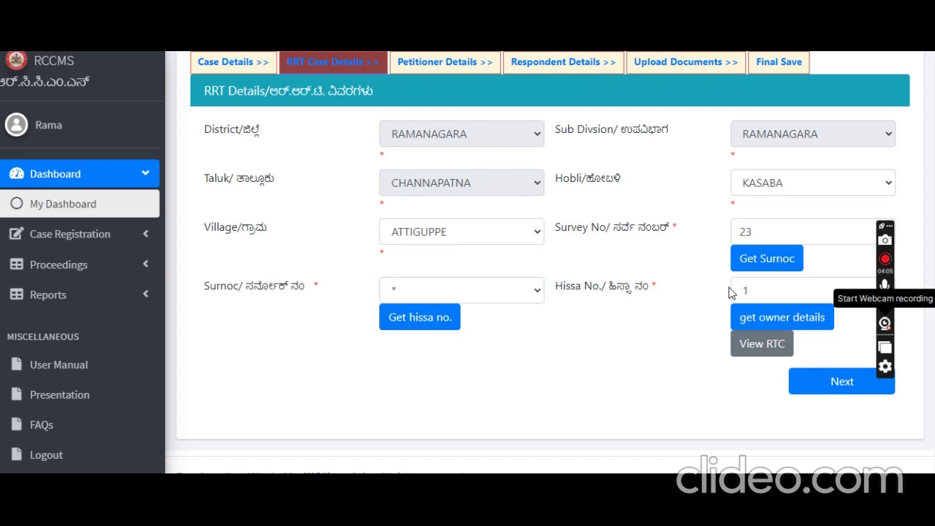
left_click(772, 287)
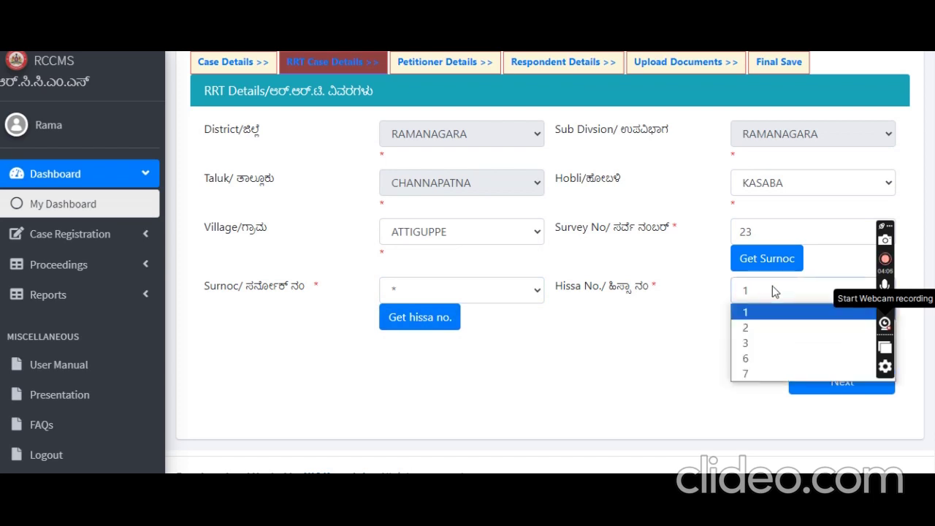
left_click(763, 329)
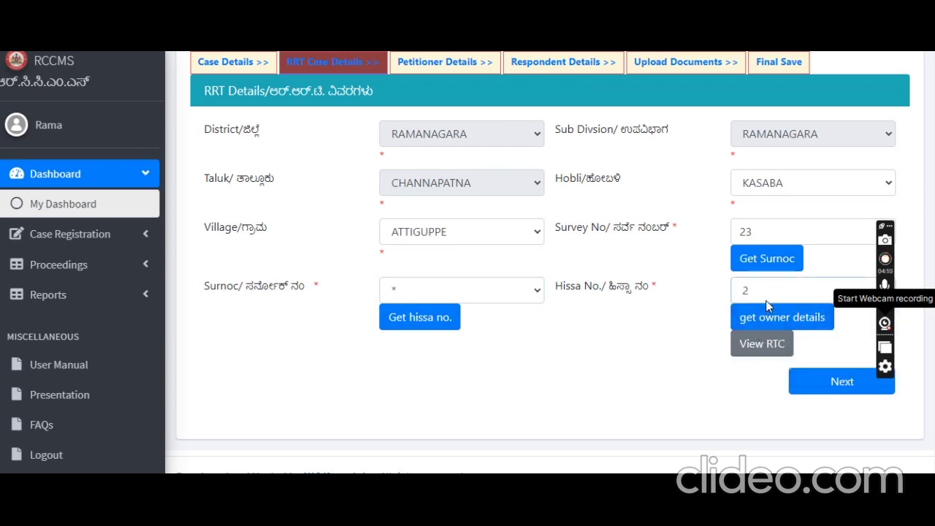
left_click(767, 317)
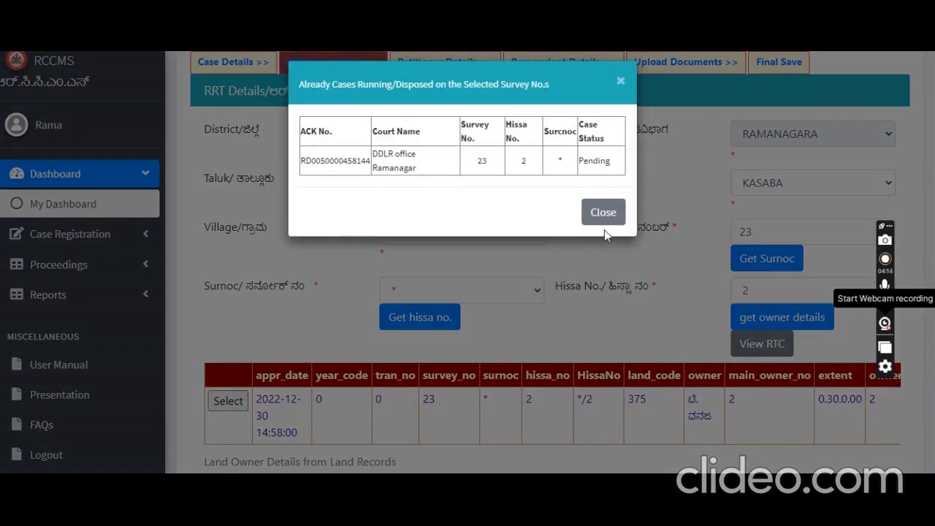
Step: Dismiss the cases-running notice and fetch the owner details for hissa 6 instead
left_click(603, 218)
left_click(777, 294)
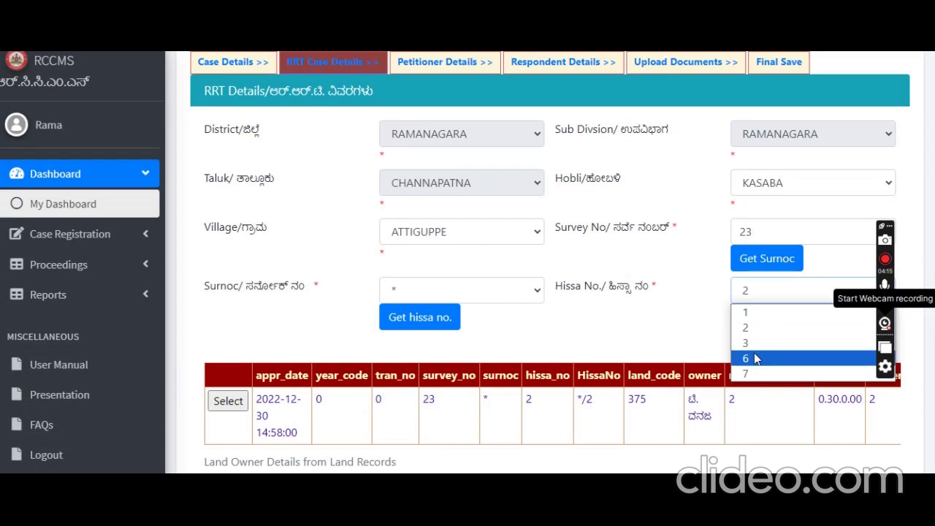
left_click(757, 358)
left_click(753, 317)
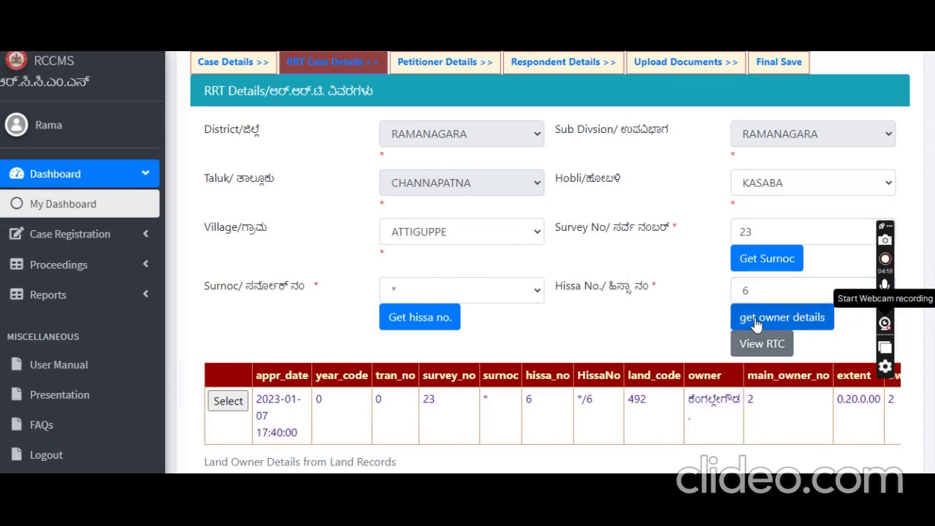
Step: Select the hissa 6 owner record and add the 20-gunta parcel, land code 492, to the case
scroll(932, 290, "down", 2)
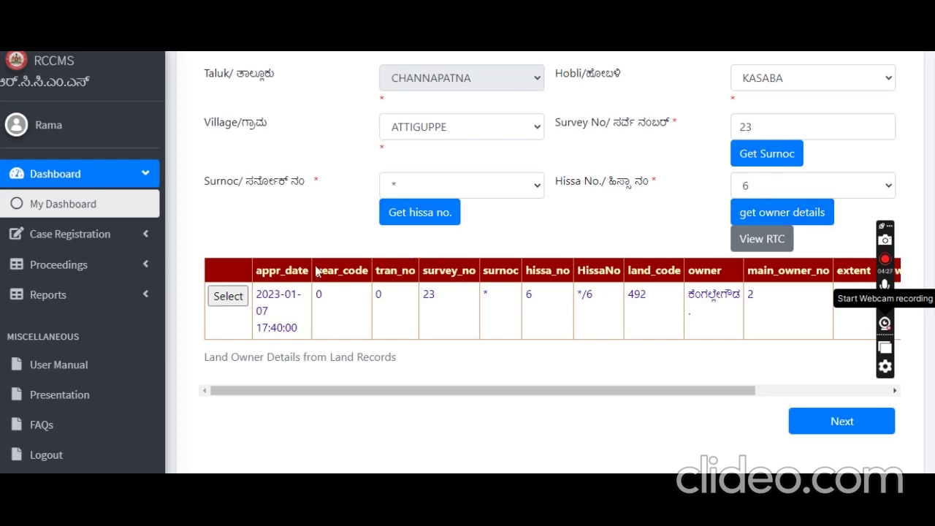
left_click(241, 300)
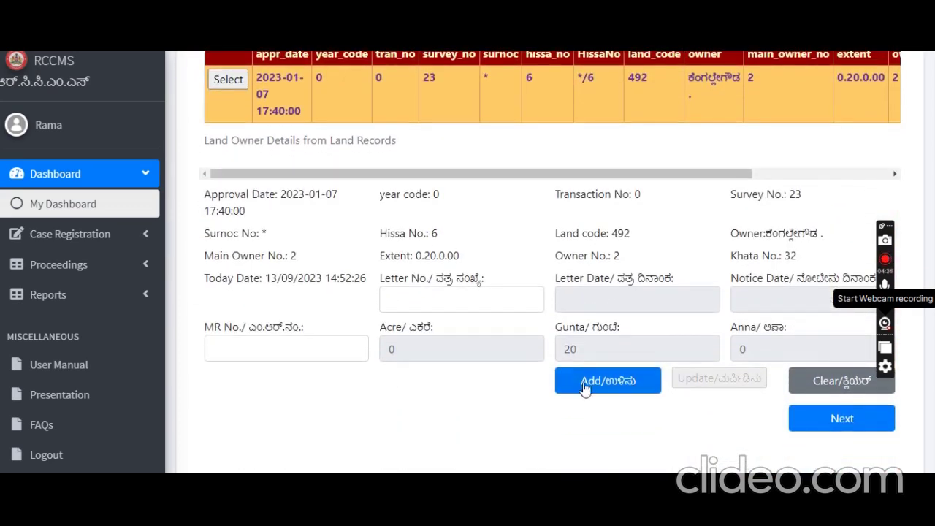
left_click(585, 388)
left_click(611, 109)
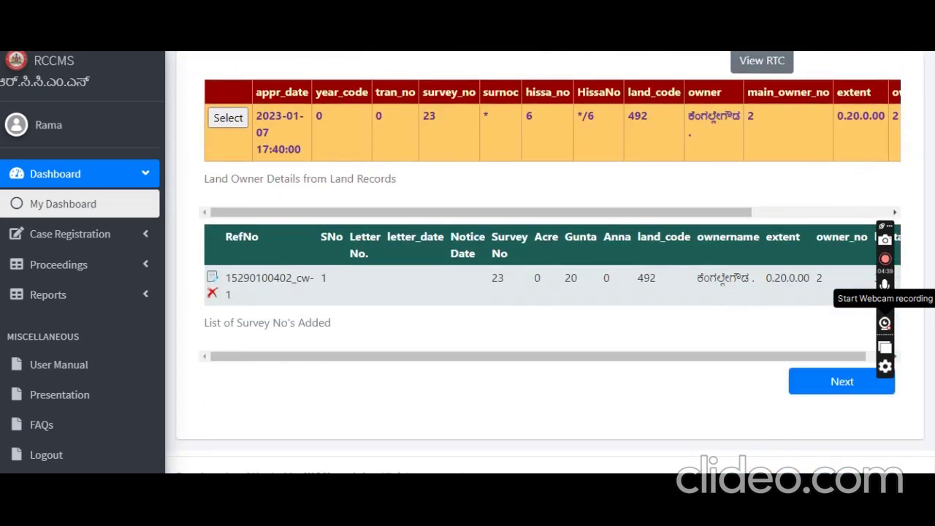
left_click_drag(829, 288, 256, 256)
scroll(796, 405, "up", 5)
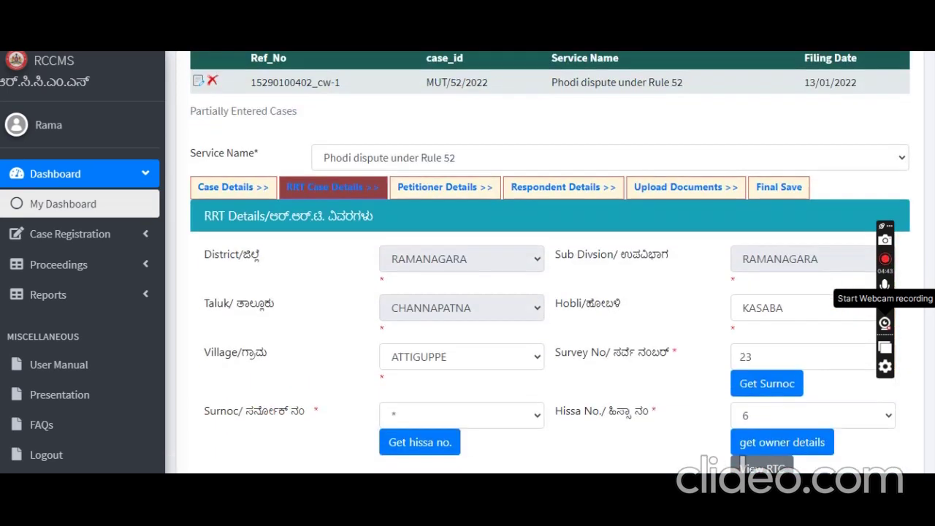
Step: Try hissa 2, dismiss its cases-running notice, then fetch the owner details for hissa 1
left_click(795, 416)
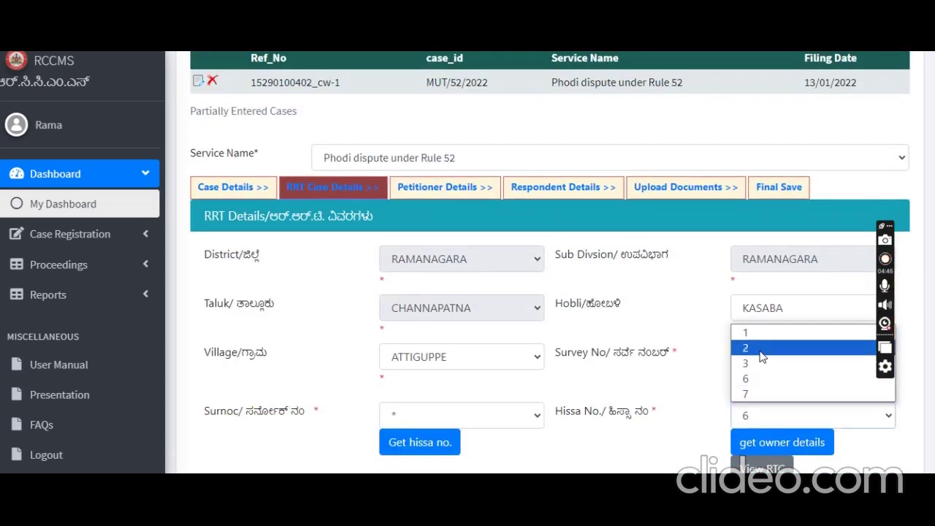
left_click(760, 349)
left_click(778, 441)
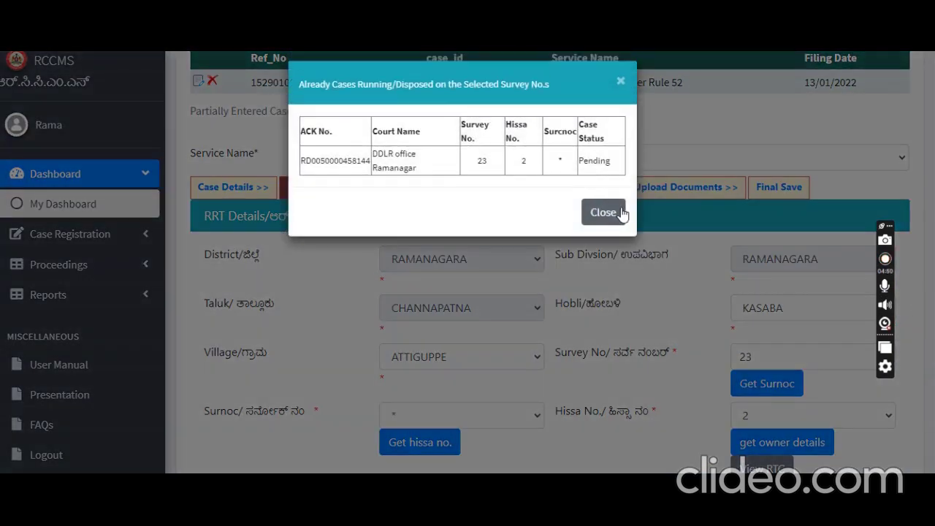
left_click(604, 211)
left_click(807, 415)
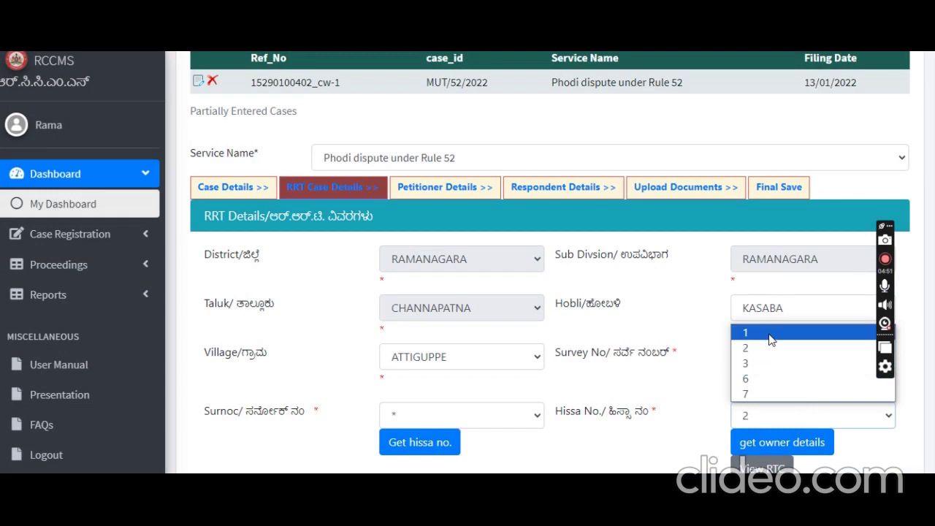
left_click(771, 333)
left_click(777, 444)
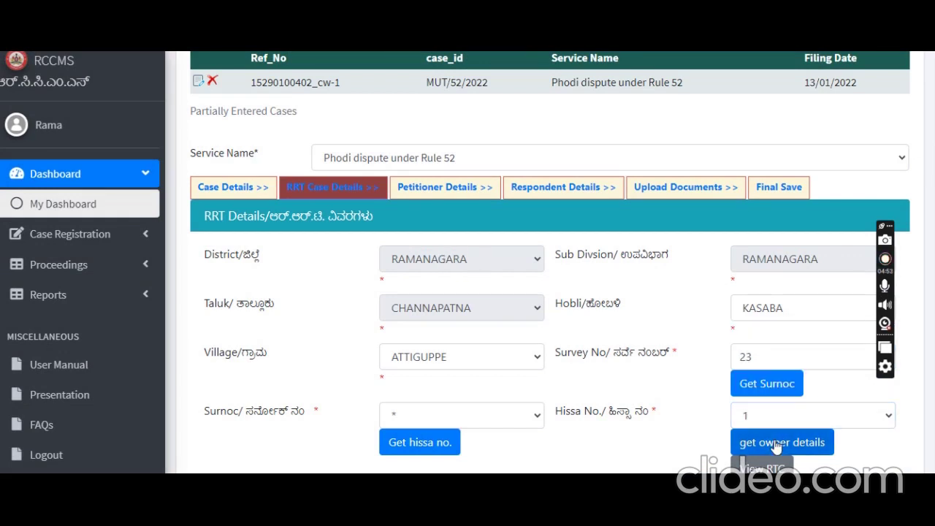
Step: Add the first hissa 1 owner record to the case and continue to Petitioner Details
scroll(231, 281, "down", 3)
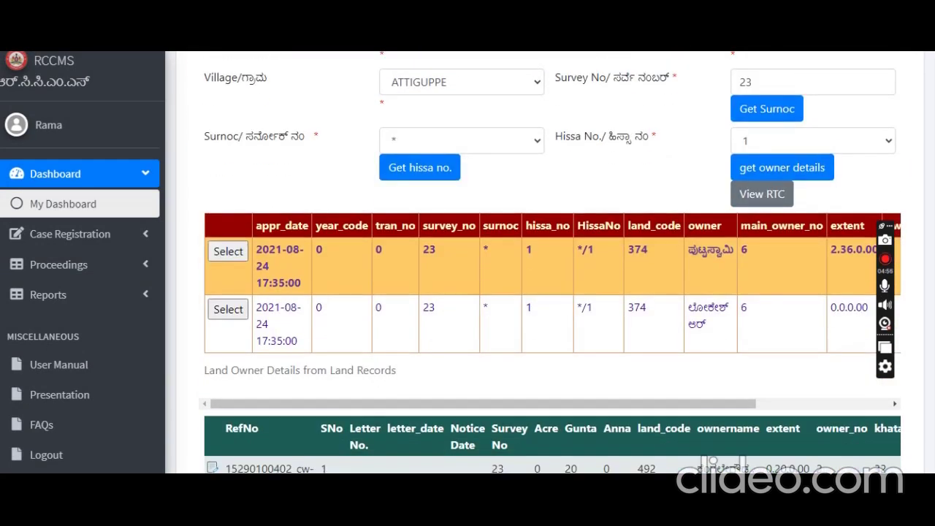
left_click(230, 257)
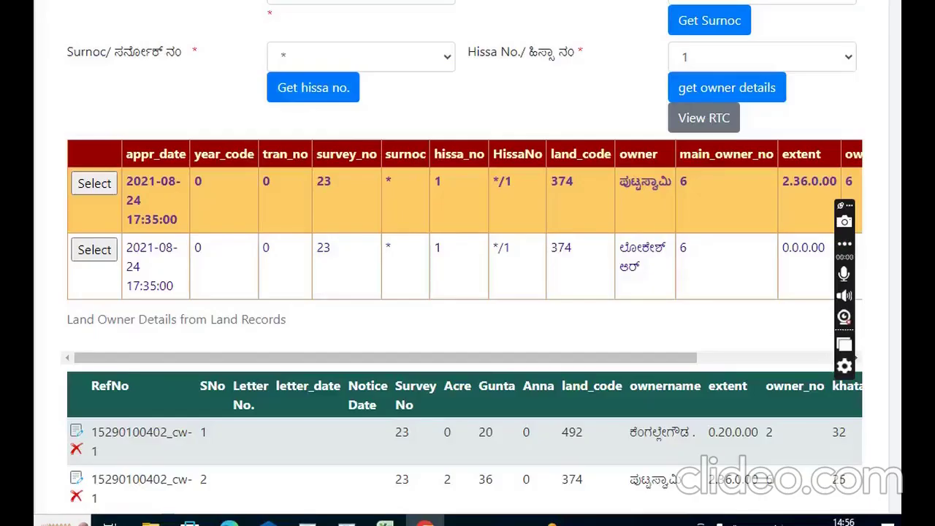
scroll(468, 263, "down", 3)
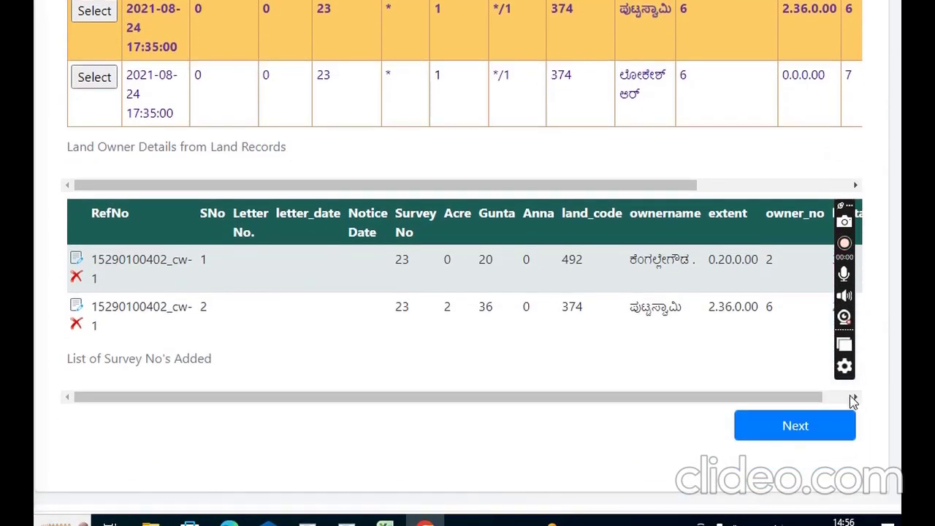
left_click(758, 433)
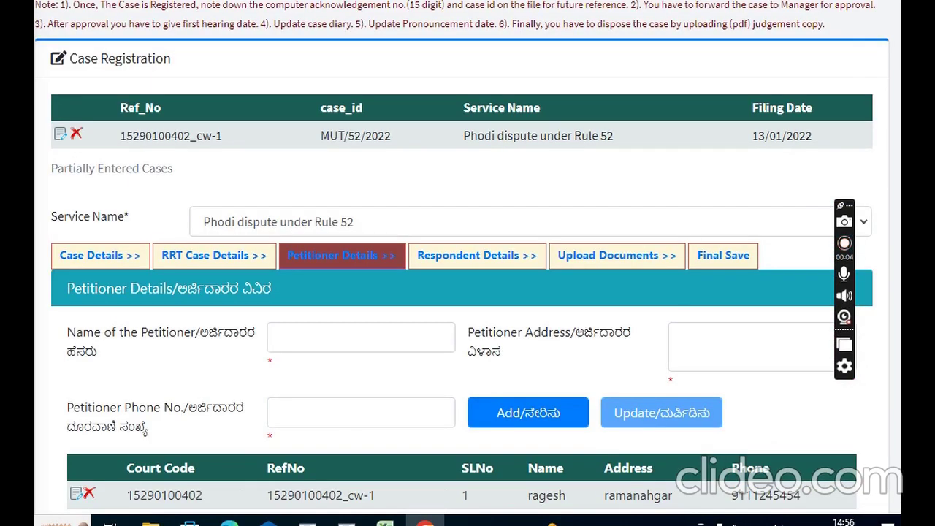
Step: Add a new petitioner with a name, address and phone number
scroll(468, 263, "down", 1)
left_click(331, 269)
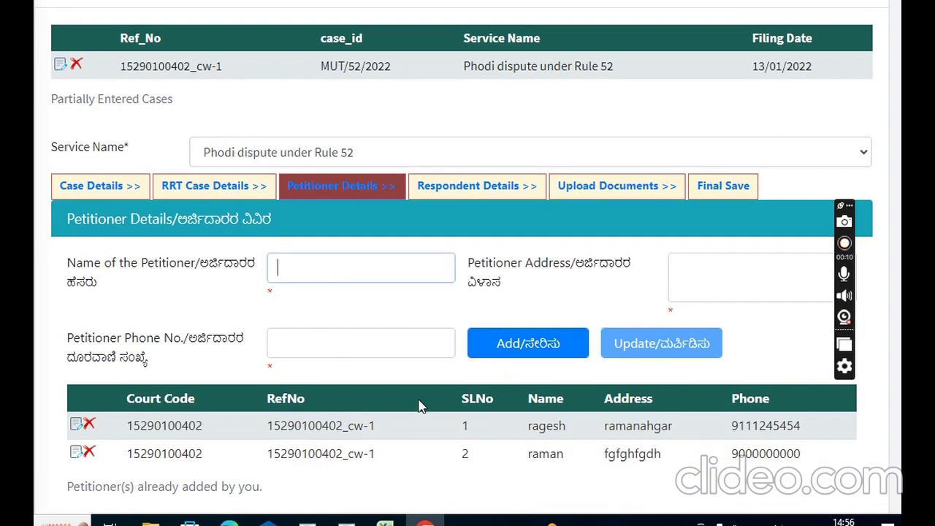
type("fgfghfgh")
key("Tab")
type("fgfhgfdghf")
key("Tab")
type("8989898898")
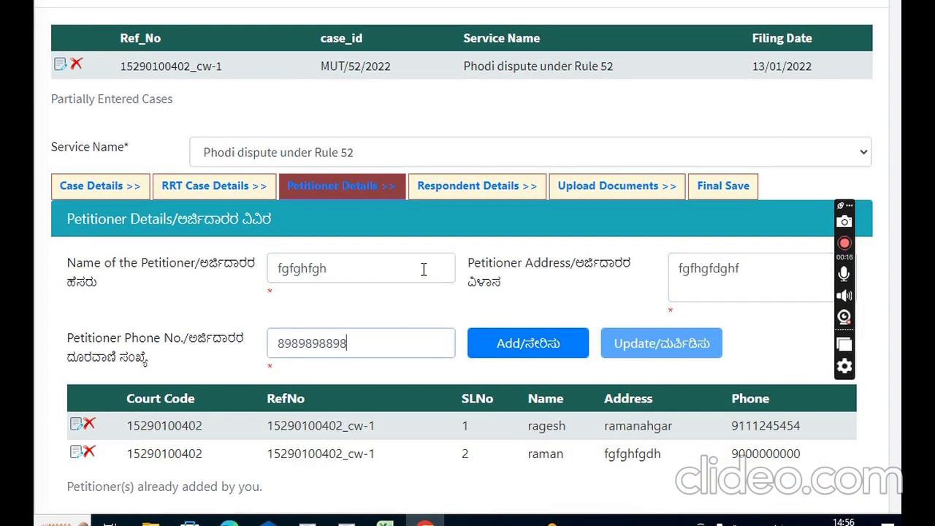
left_click(541, 340)
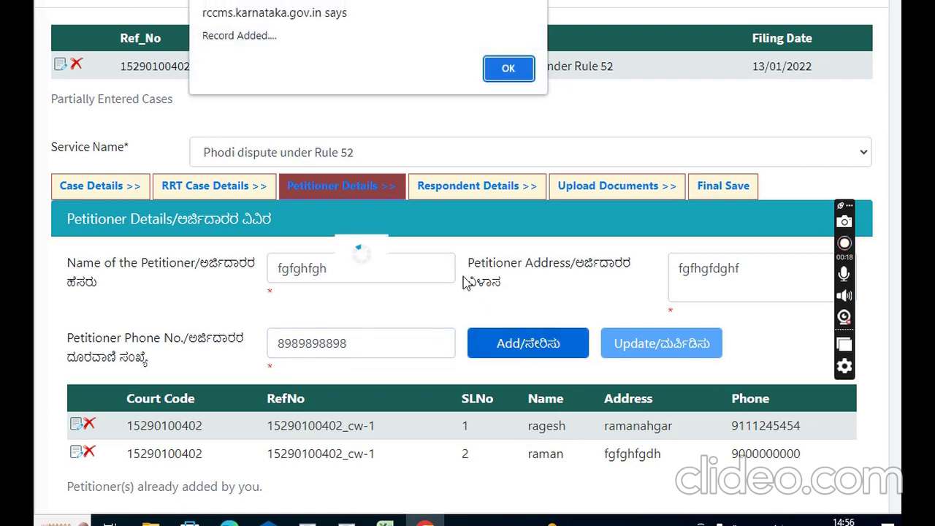
left_click(509, 69)
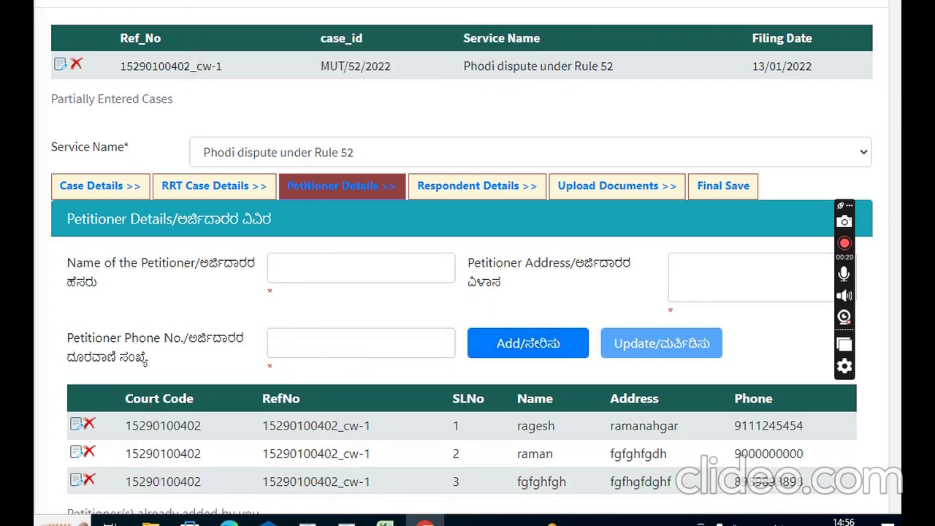
Step: Edit the first petitioner's entry to replace its phone number and save the update
scroll(468, 292, "down", 3)
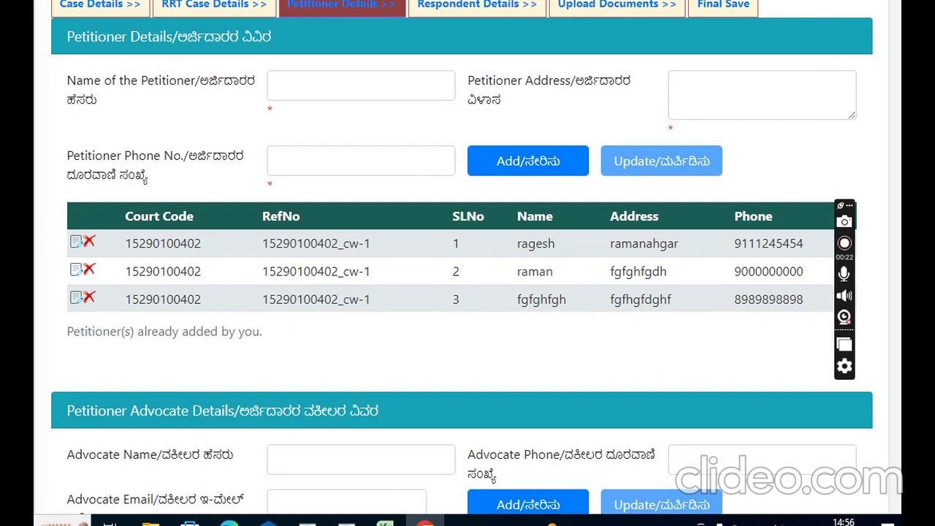
left_click(77, 249)
left_click_drag(385, 162, 210, 132)
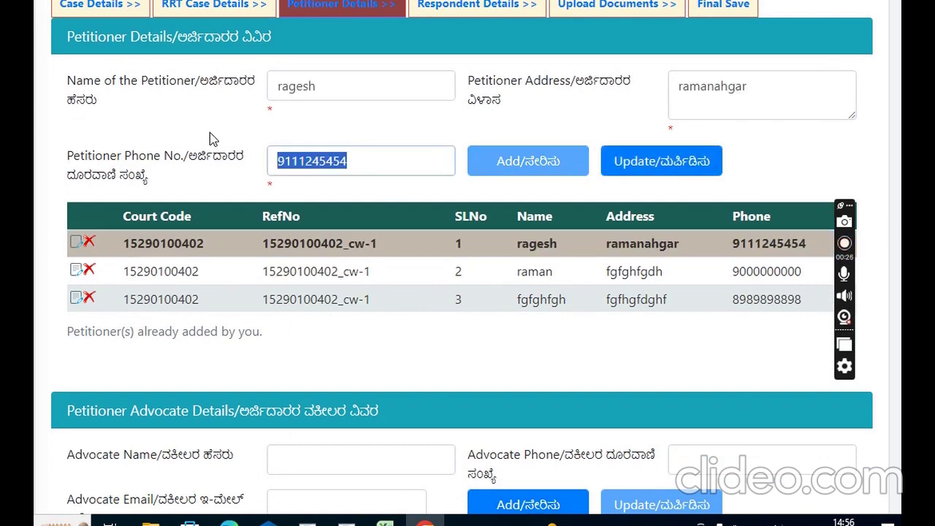
type("9000000000")
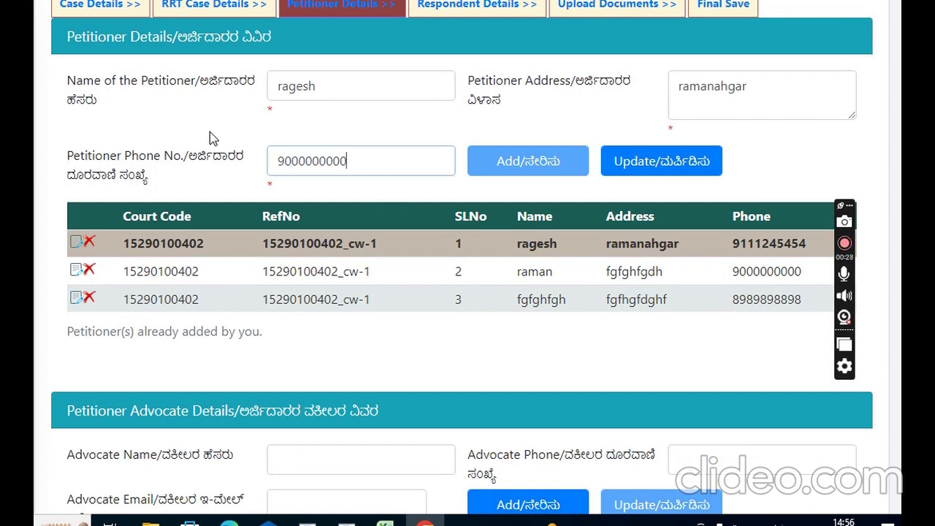
left_click(649, 166)
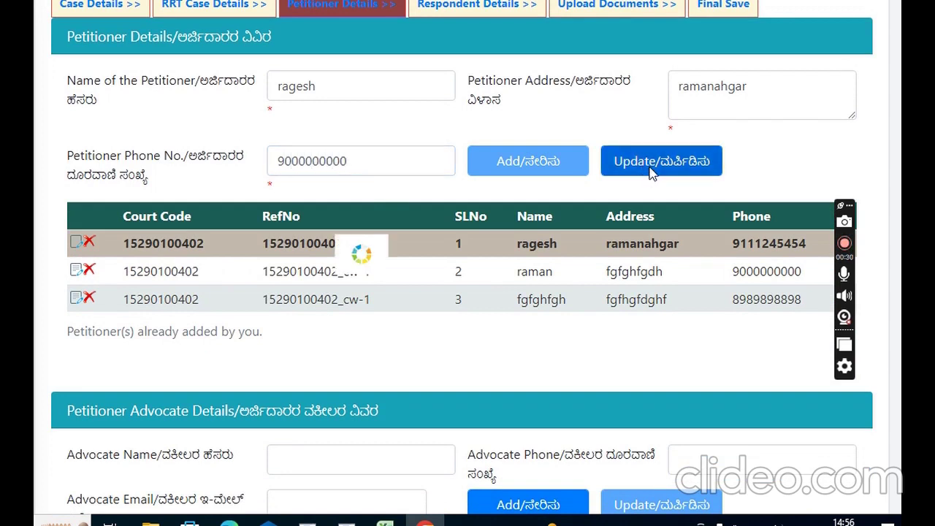
left_click(498, 67)
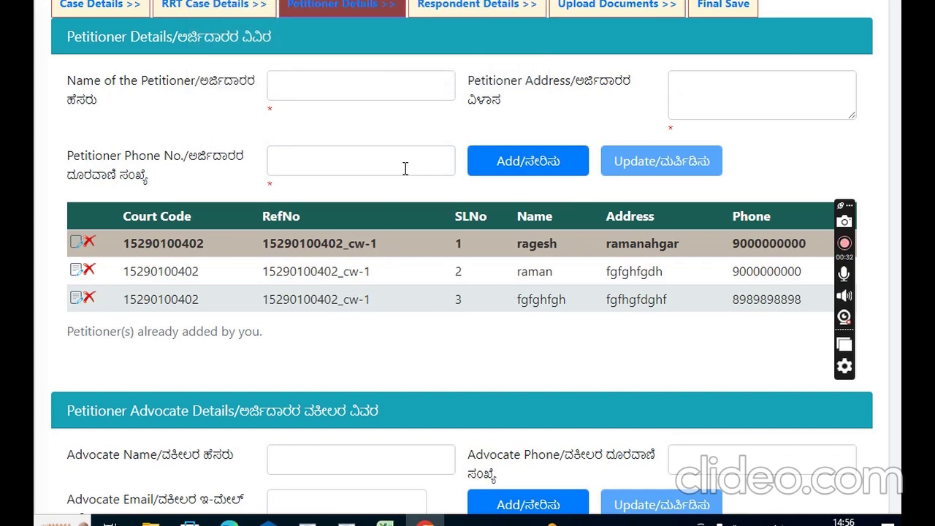
scroll(405, 168, "down", 1)
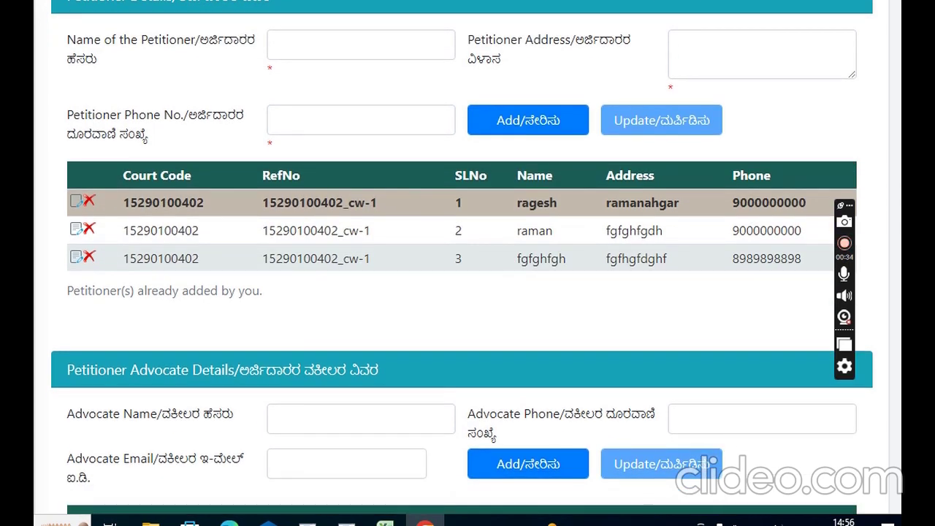
Step: Delete the first petitioner from the case's petitioner list
left_click(88, 202)
left_click(426, 70)
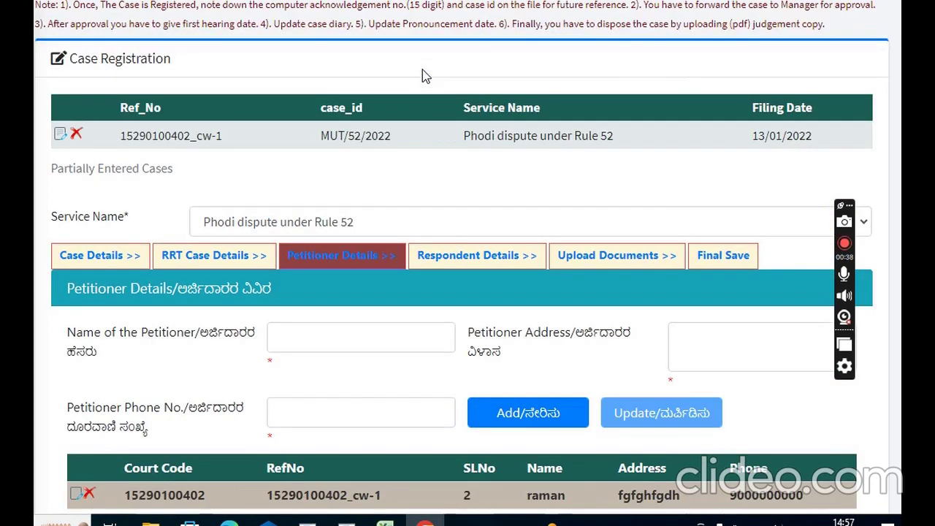
scroll(422, 76, "down", 4)
scroll(745, 320, "down", 1)
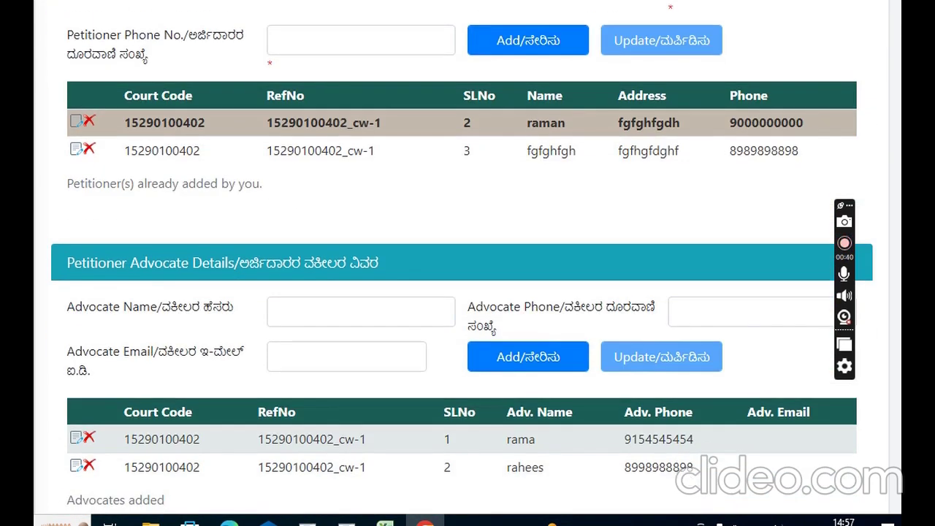
Step: Add a petitioner advocate with a name and phone number under Petitioner Advocate Details
left_click(351, 321)
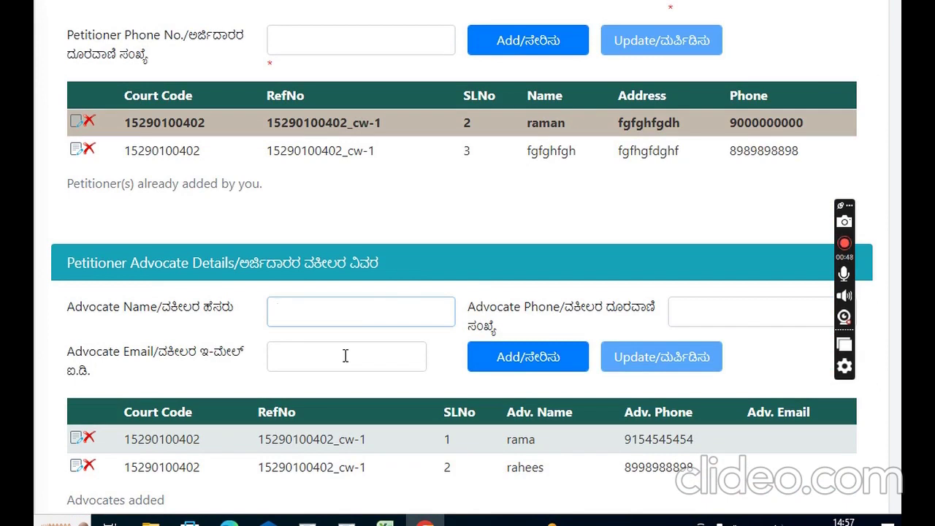
type("rrtrty")
key("Tab")
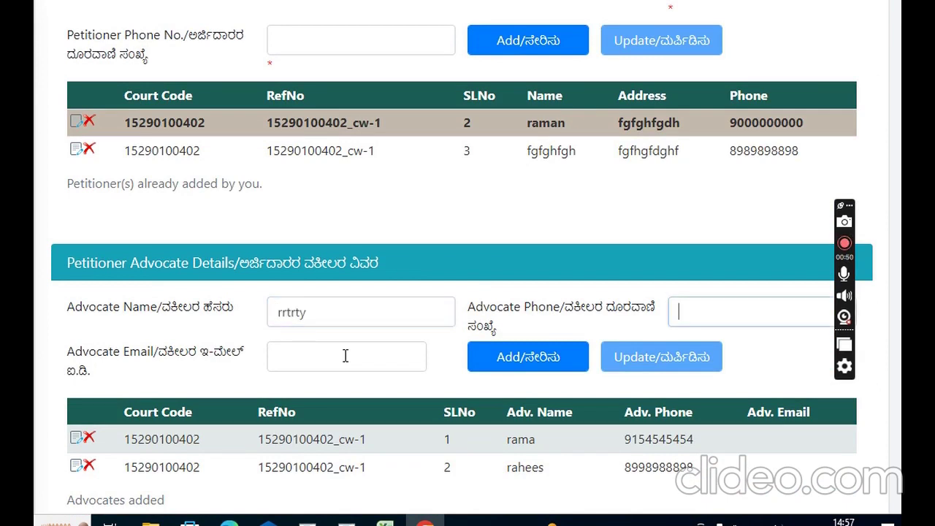
type("8989899889")
key("Tab")
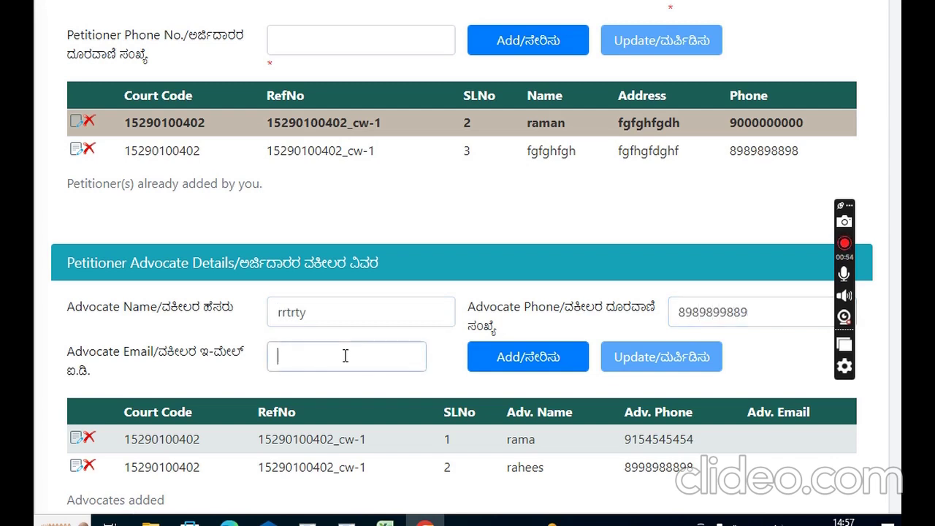
left_click(511, 371)
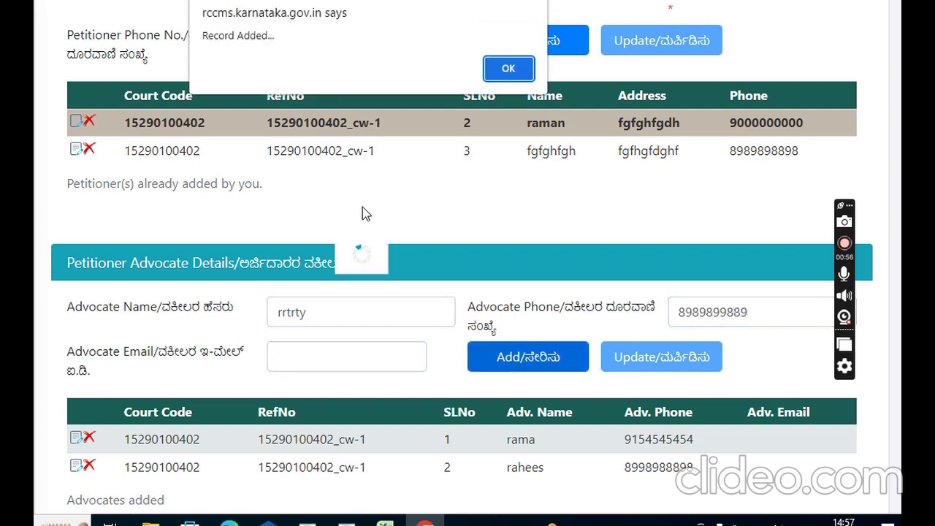
left_click(510, 67)
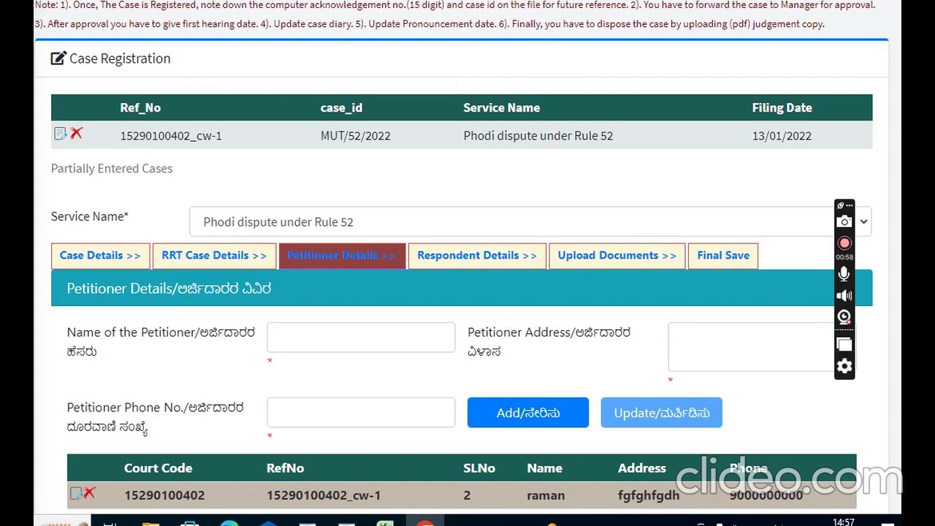
scroll(468, 263, "down", 5)
scroll(346, 453, "down", 3)
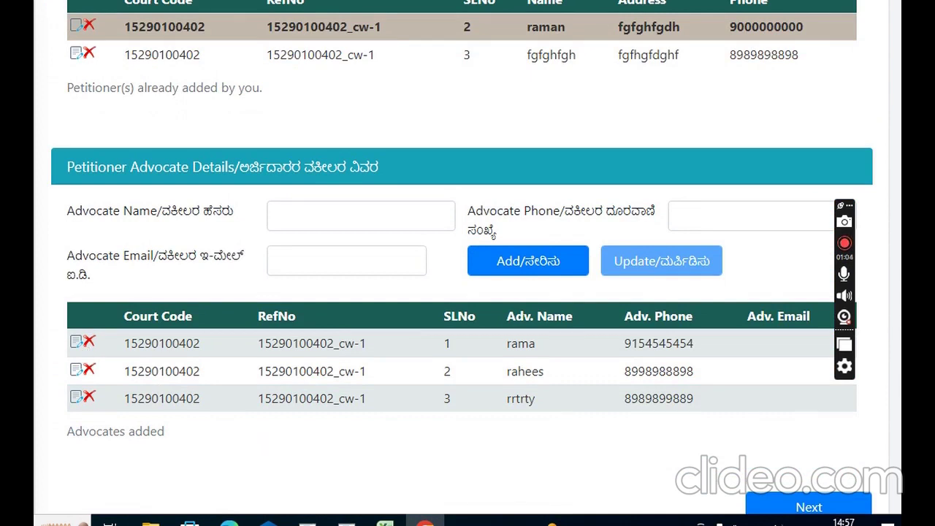
scroll(892, 321, "down", 2)
Step: On Respondent Details, add a respondent with a name, address and phone number
left_click(792, 409)
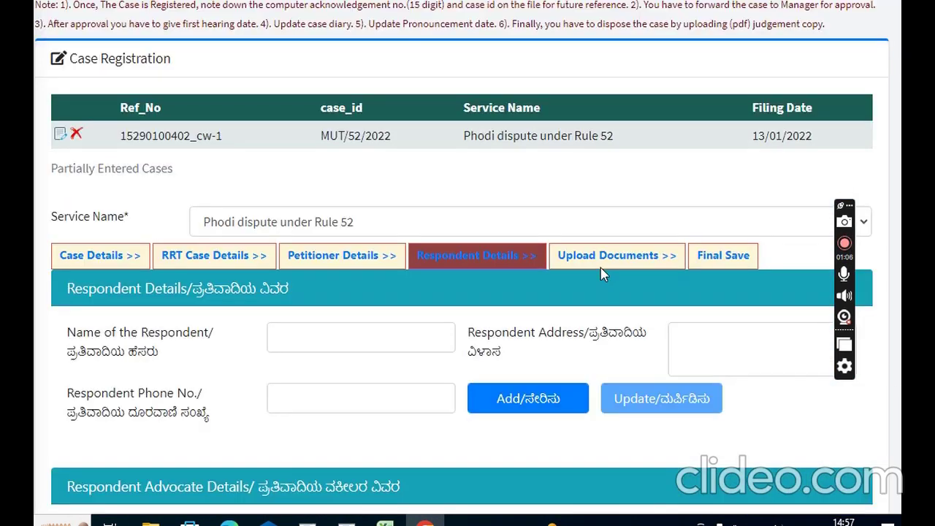
scroll(511, 293, "down", 3)
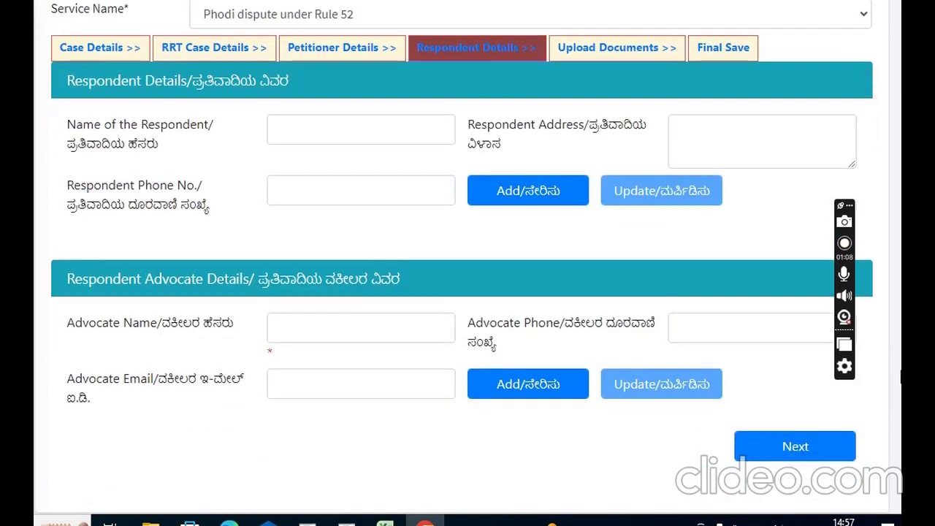
scroll(511, 292, "up", 2)
left_click(420, 283)
type("ghgjhgjhg")
key("Tab")
type("hfjfghfdgh")
key("Tab")
type("8989898989")
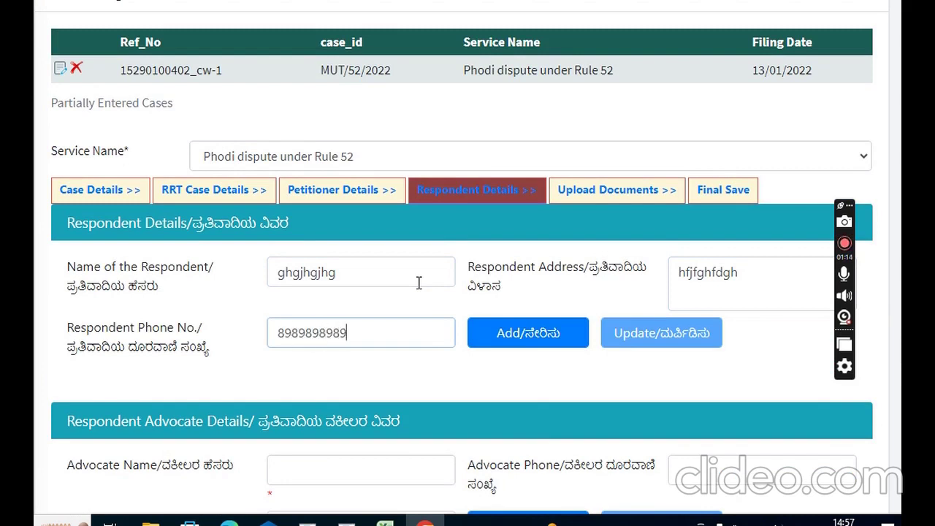
left_click(498, 346)
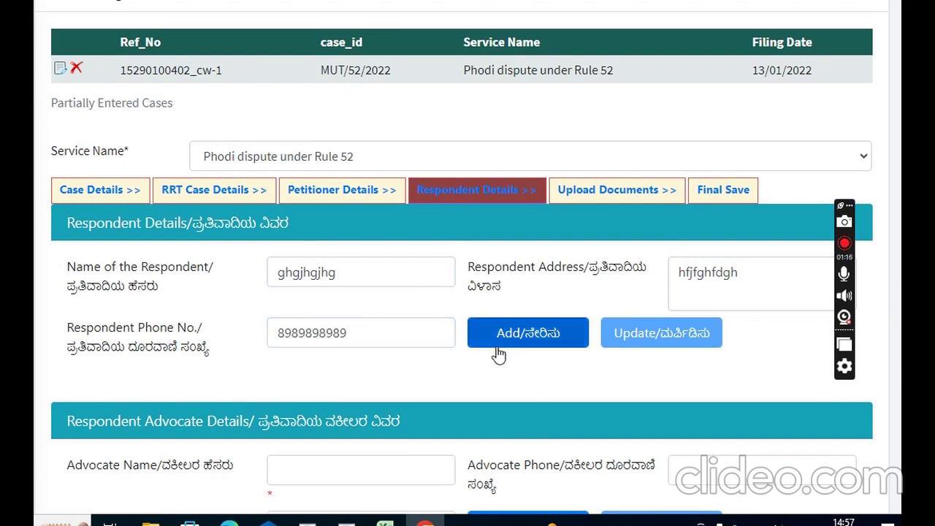
left_click(509, 68)
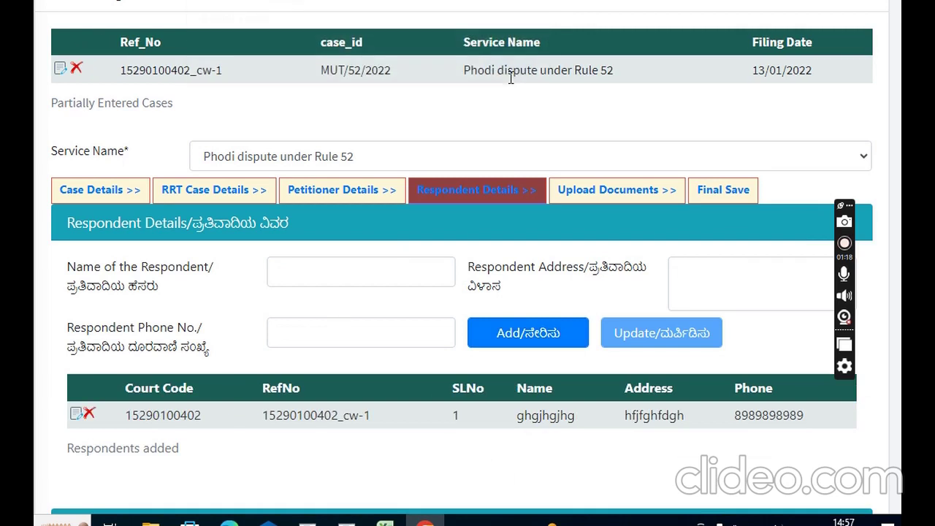
Step: Highlight the new respondent's phone number in the Respondents added list
scroll(468, 263, "down", 2)
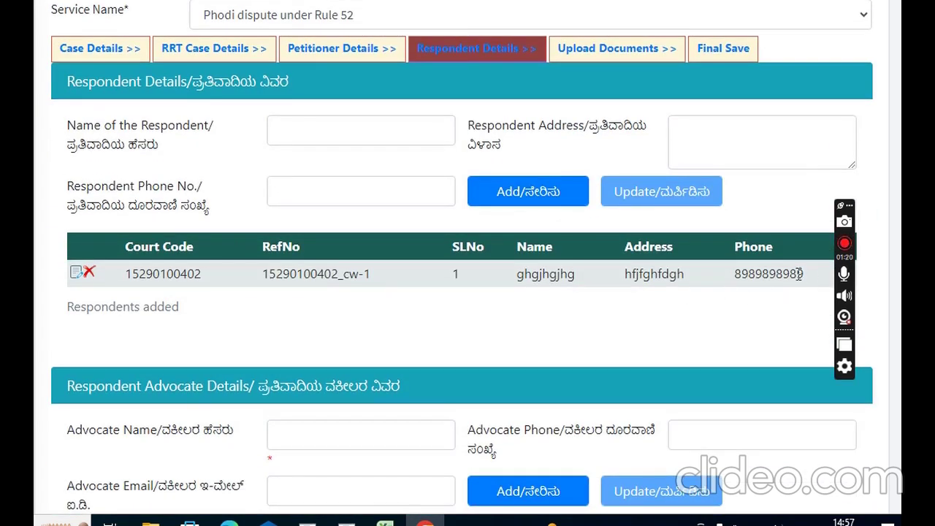
left_click_drag(810, 273, 679, 274)
scroll(468, 263, "down", 2)
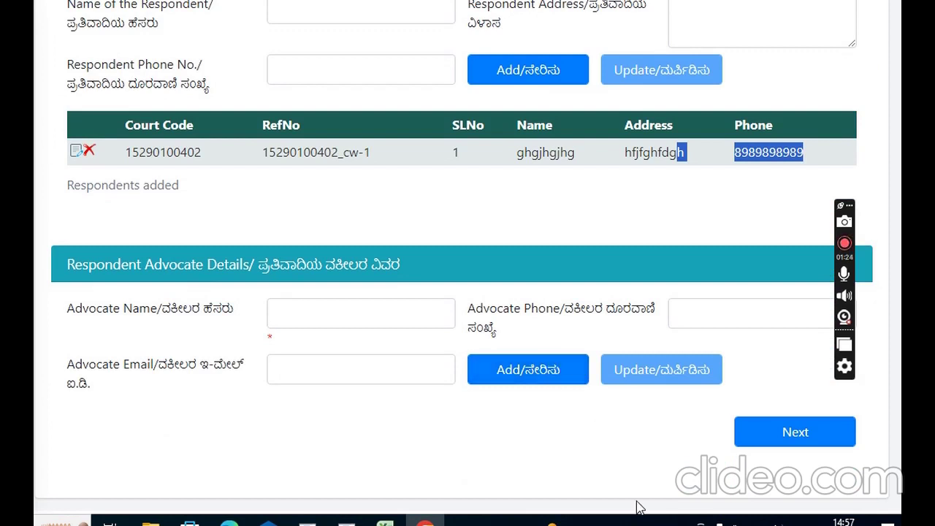
Step: On Upload Documents, choose the petition application document type with description 'fghfgh'
left_click(773, 446)
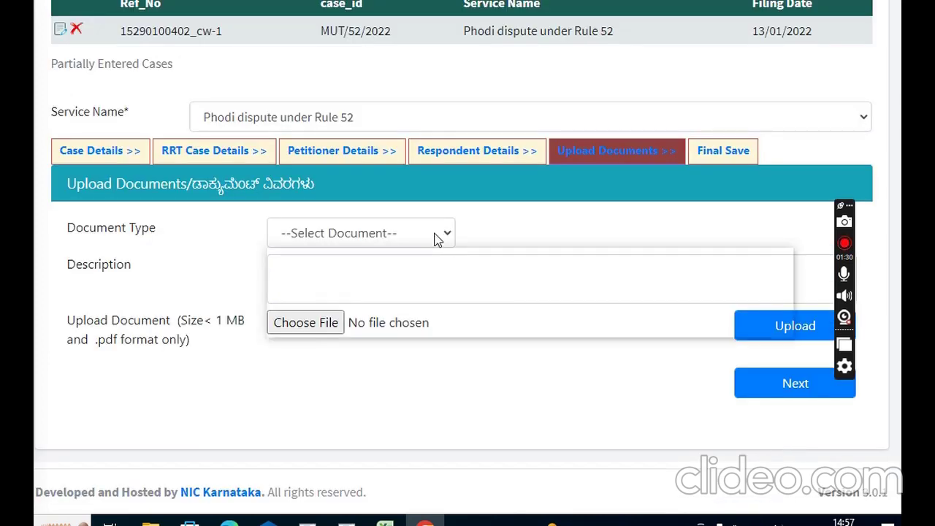
left_click(437, 237)
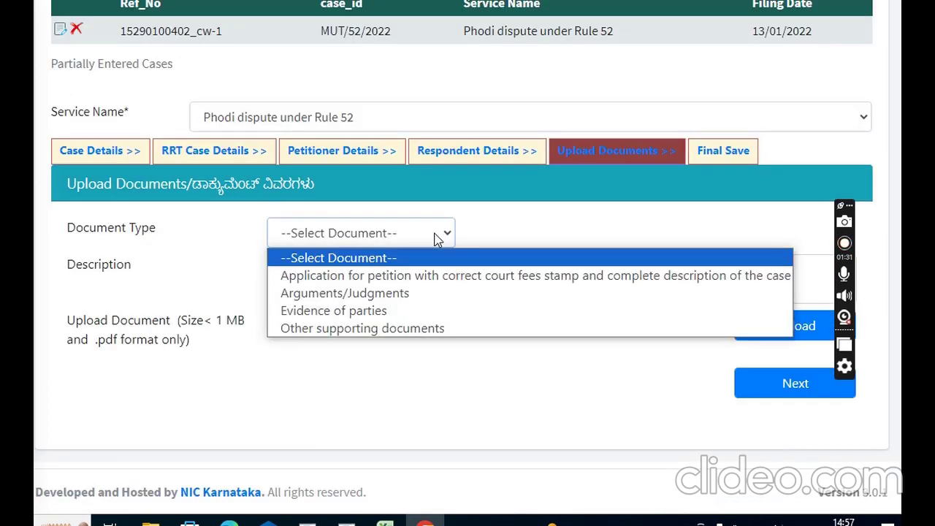
left_click(416, 280)
left_click(415, 282)
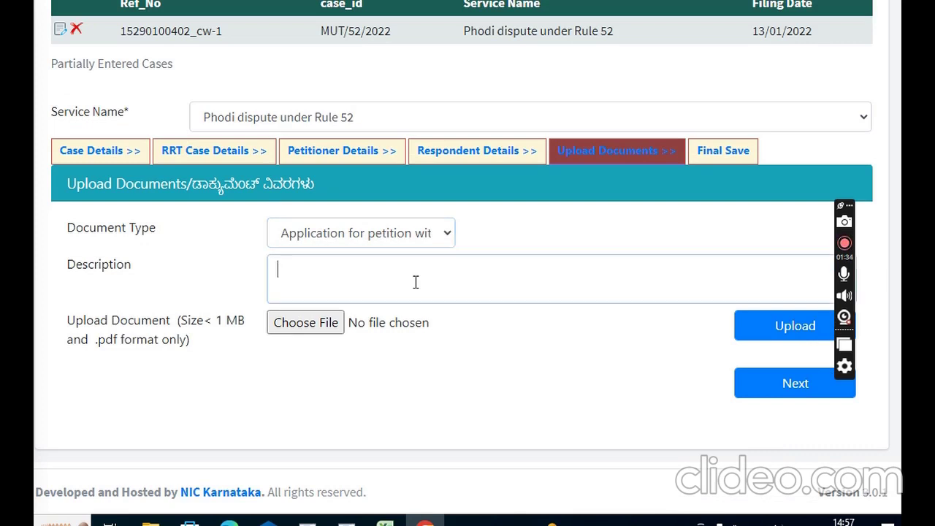
left_click(432, 234)
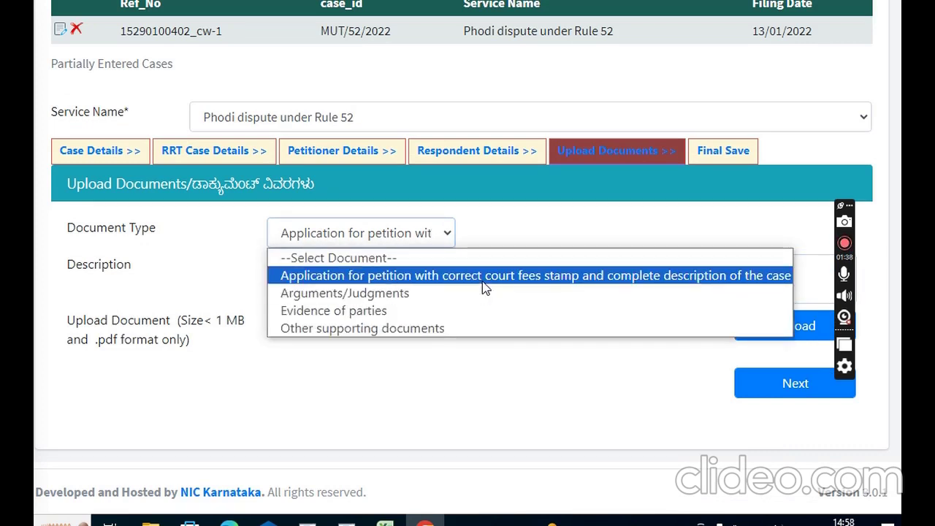
left_click(482, 282)
left_click(484, 281)
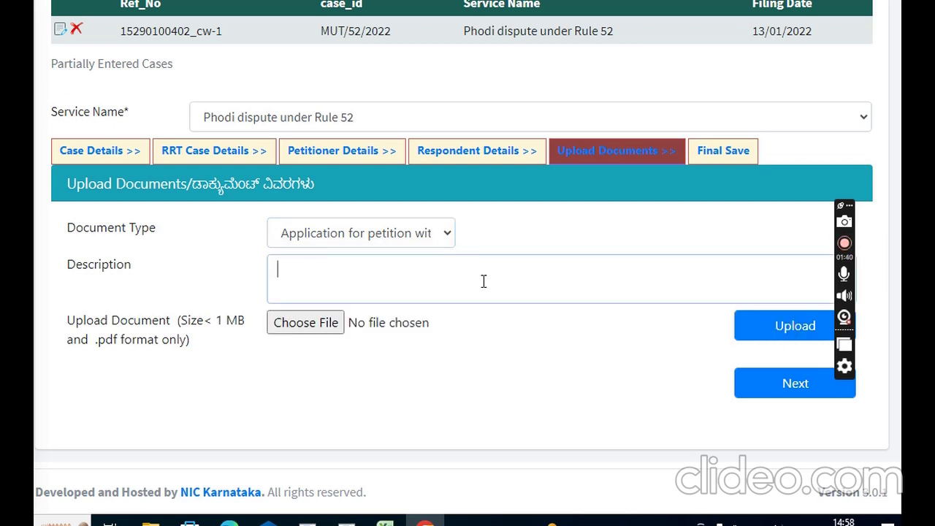
type("fghfgh")
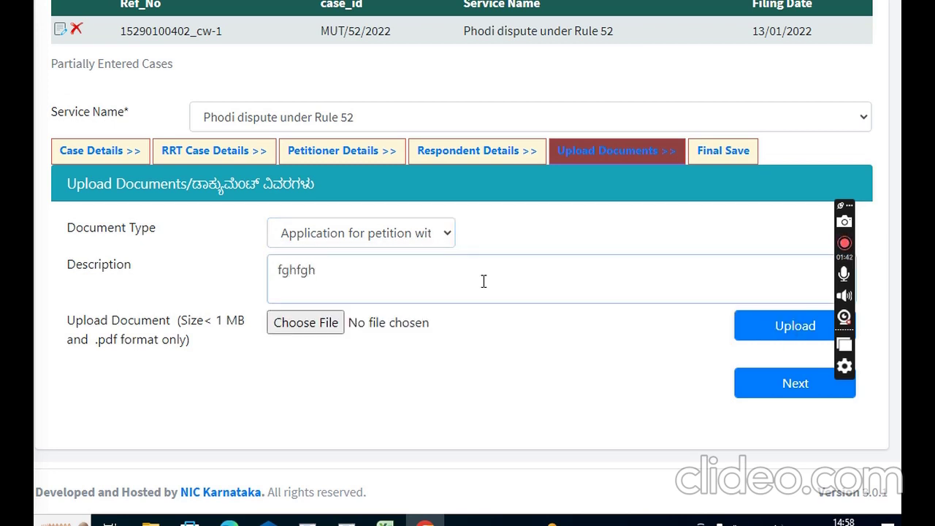
Step: Attach the scanned PDF and upload it as the petition application document
left_click(328, 333)
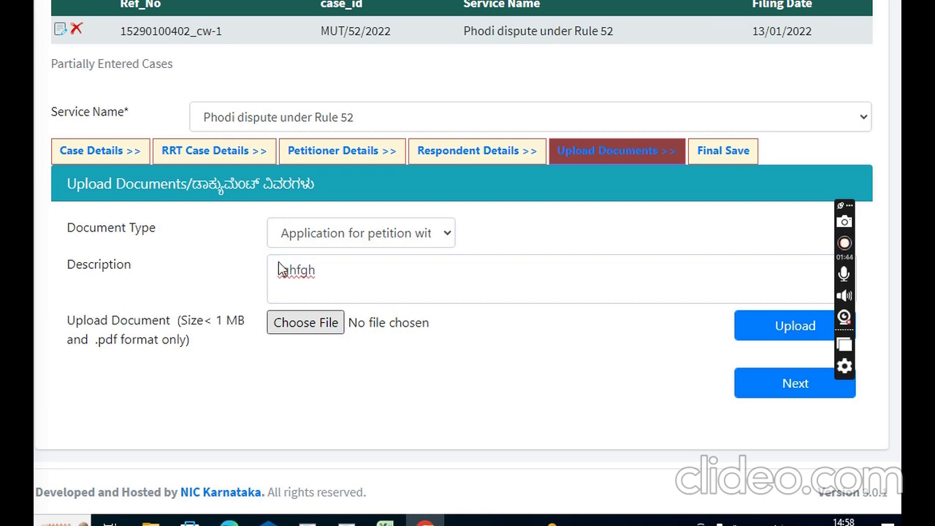
double_click(179, 131)
left_click(292, 324)
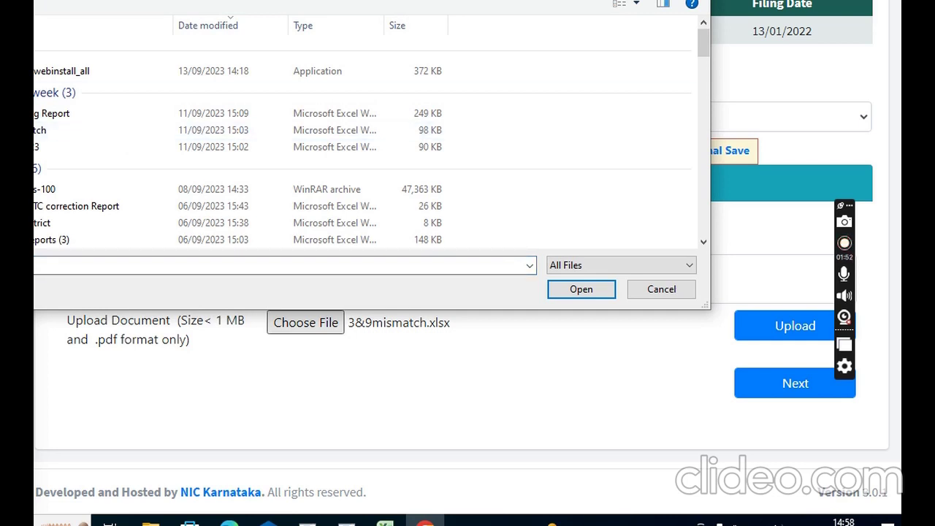
left_click(74, 25)
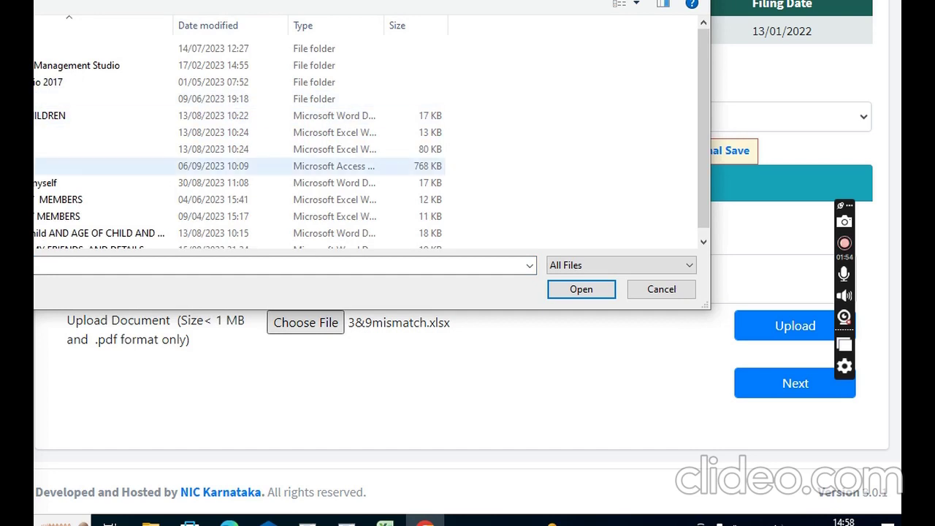
left_click(209, 25)
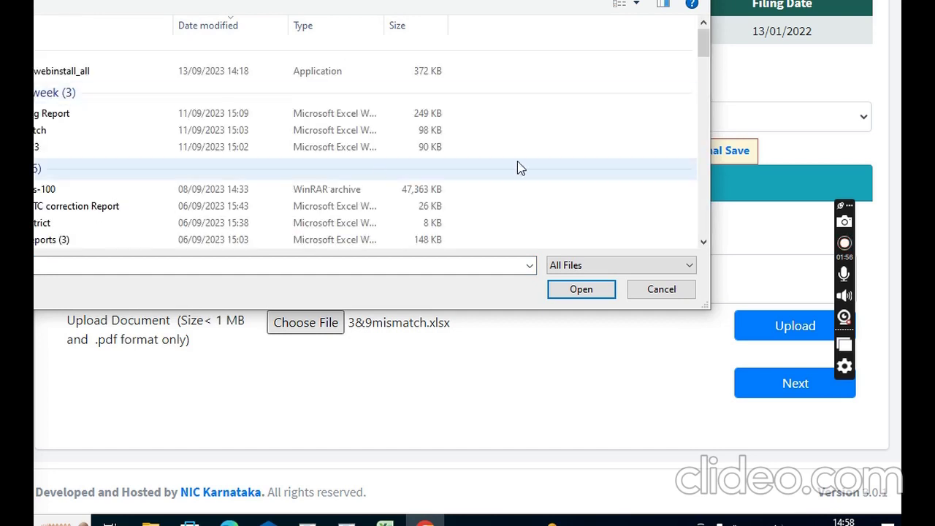
left_click_drag(703, 55, 703, 82)
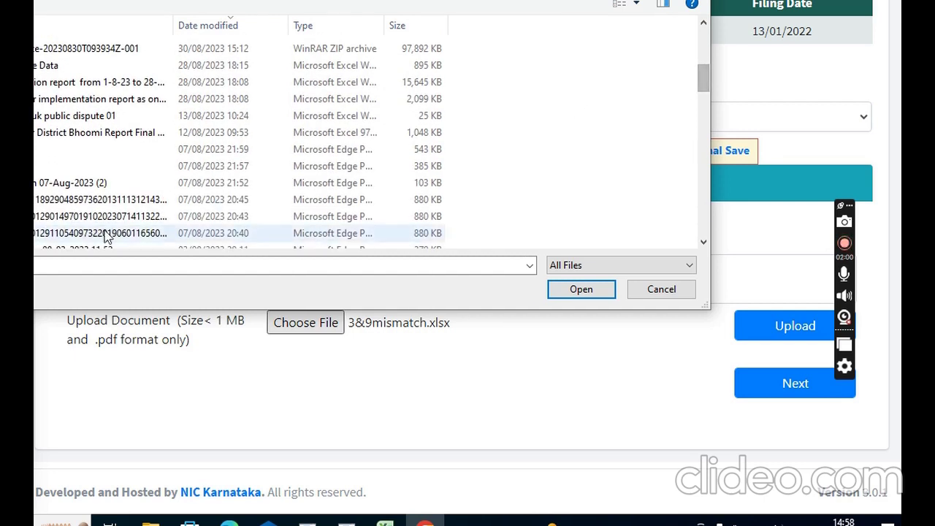
left_click(110, 183)
left_click(580, 291)
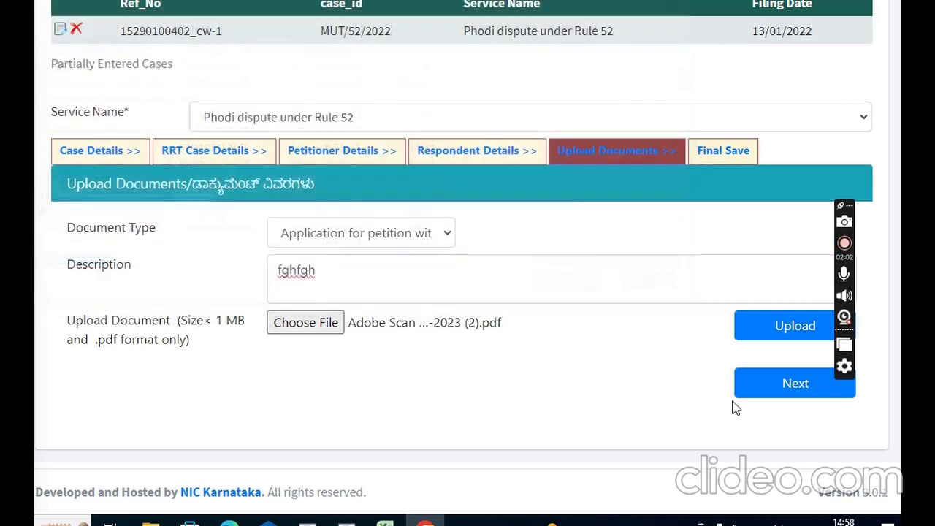
left_click(784, 335)
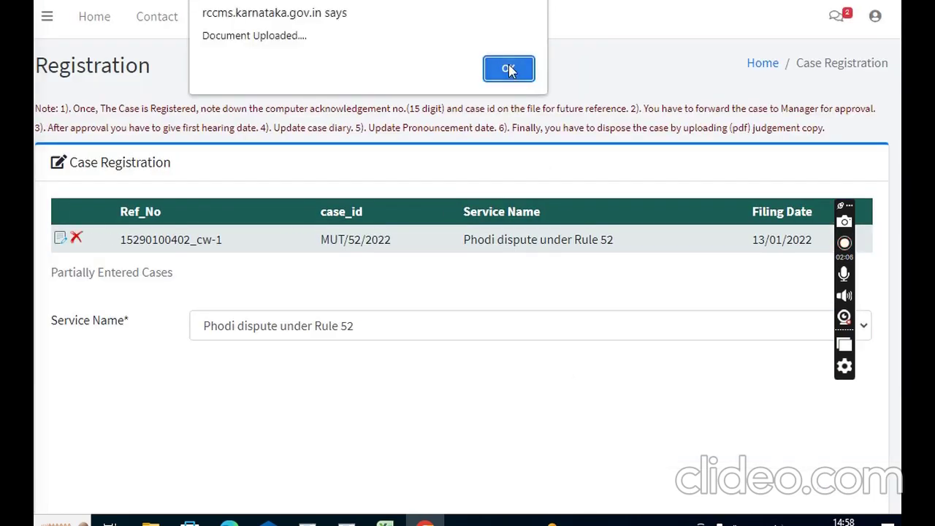
left_click(510, 69)
scroll(467, 292, "down", 4)
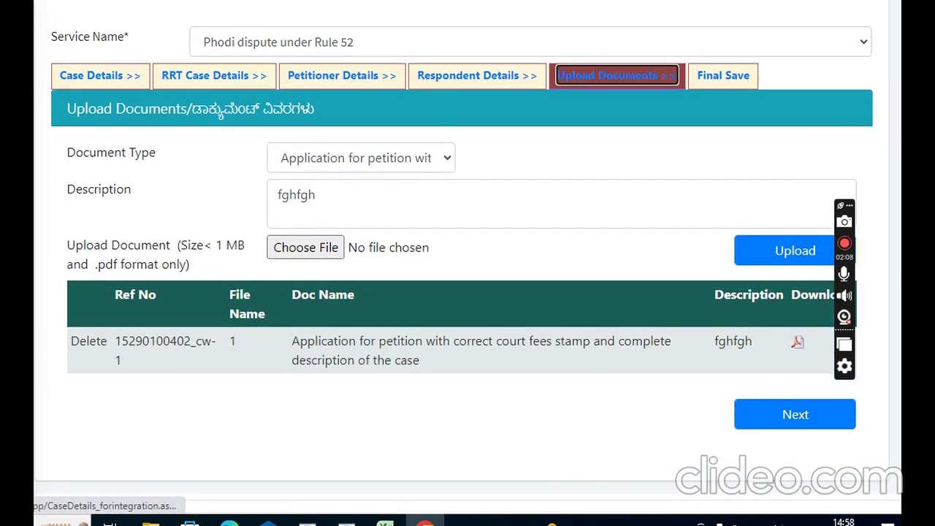
Step: On Final Save, accept the accuracy declaration and final-submit the case
left_click(754, 424)
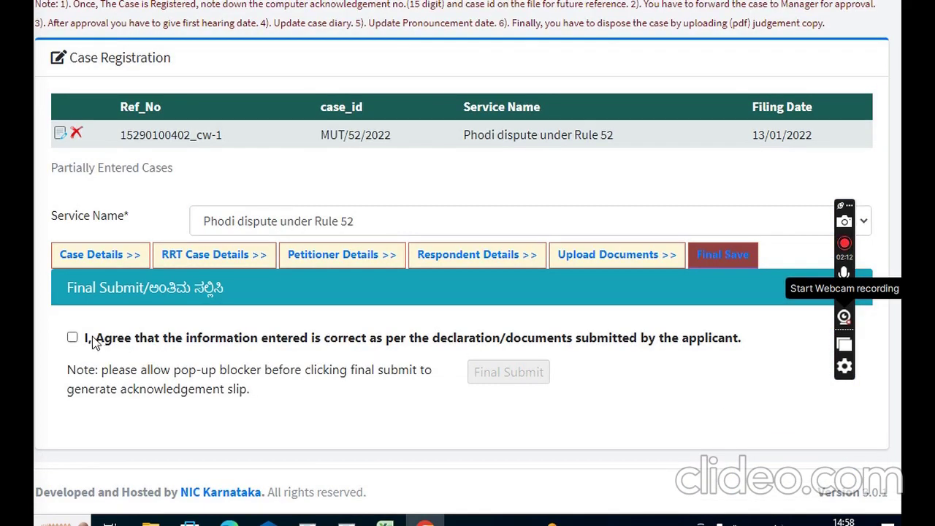
left_click(72, 337)
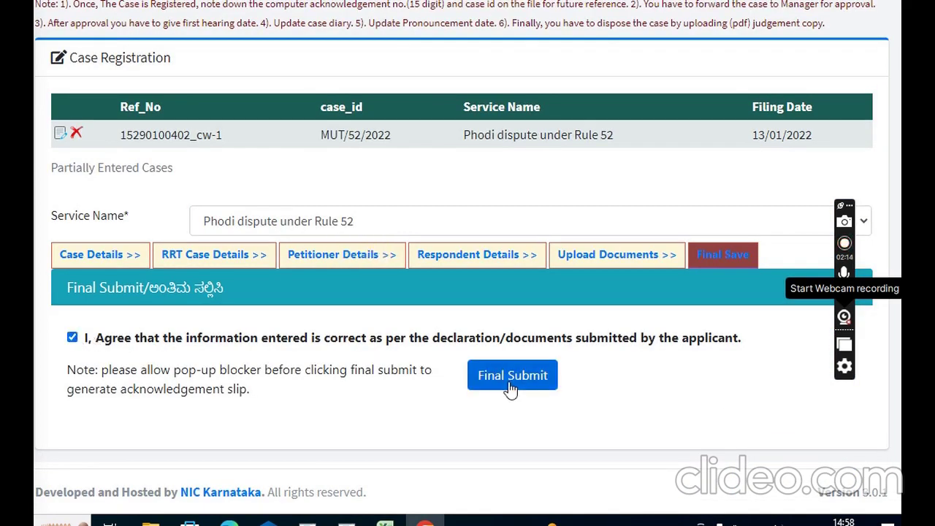
left_click(510, 386)
left_click(446, 68)
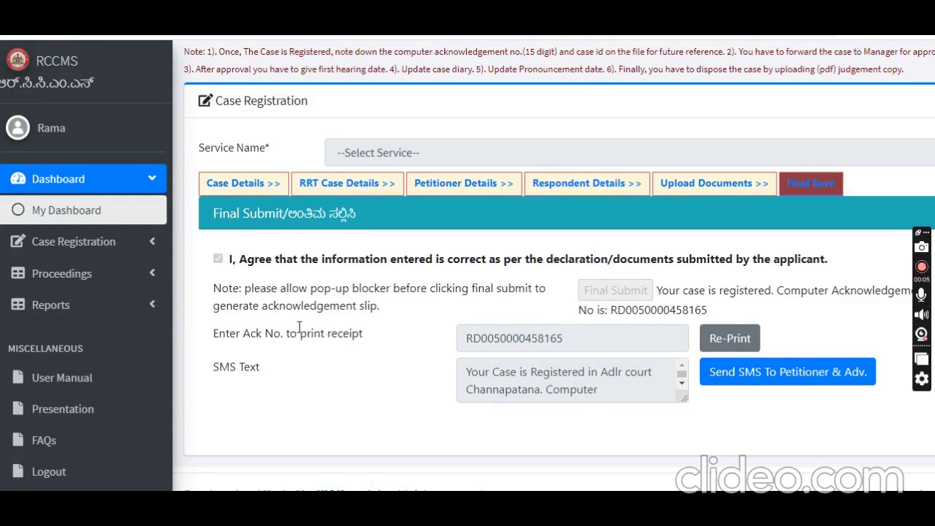
Step: Open newly registered case MUT/52/2022 and forward it with the remark 'For Approval'
left_click(55, 245)
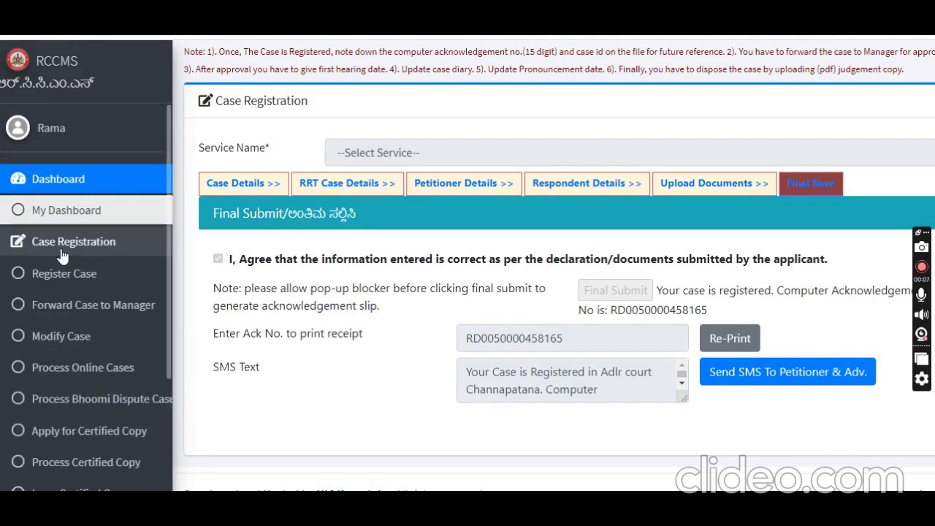
left_click(73, 306)
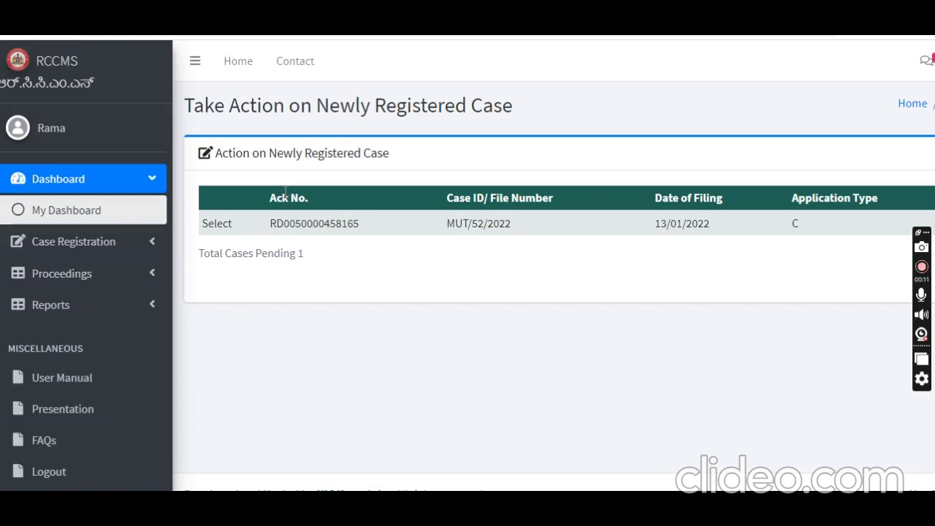
left_click(219, 224)
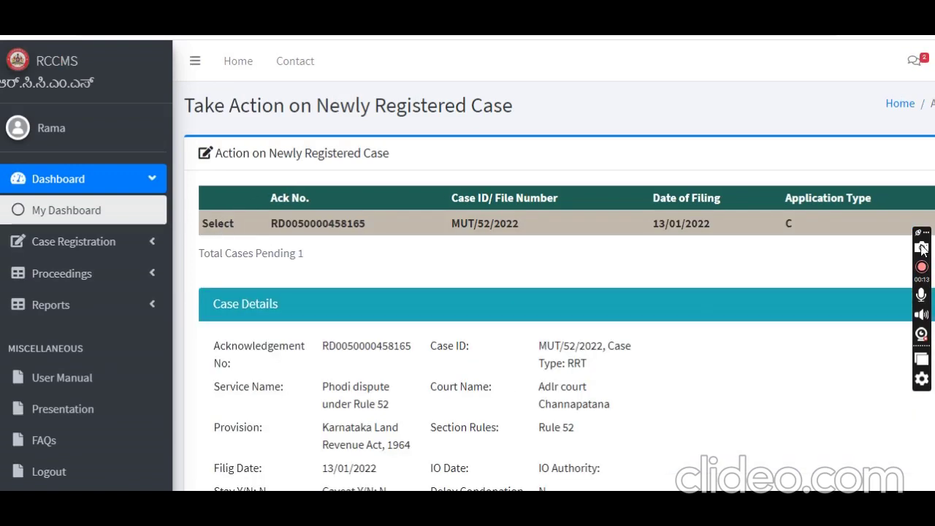
scroll(554, 267, "down", 14)
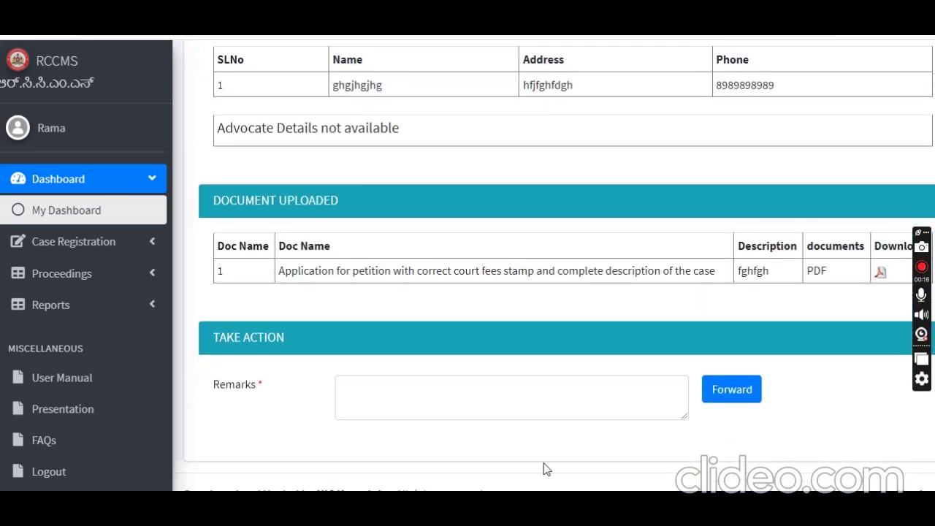
left_click(387, 399)
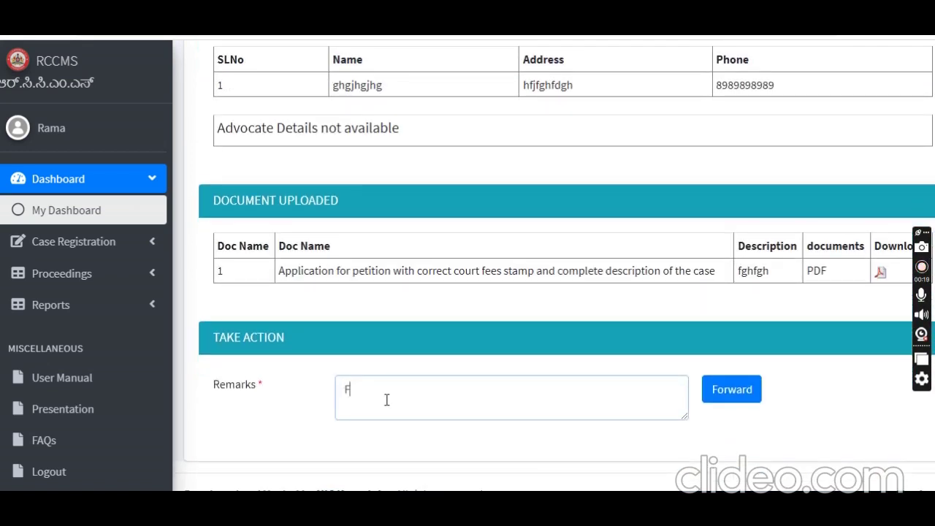
type("For Approval")
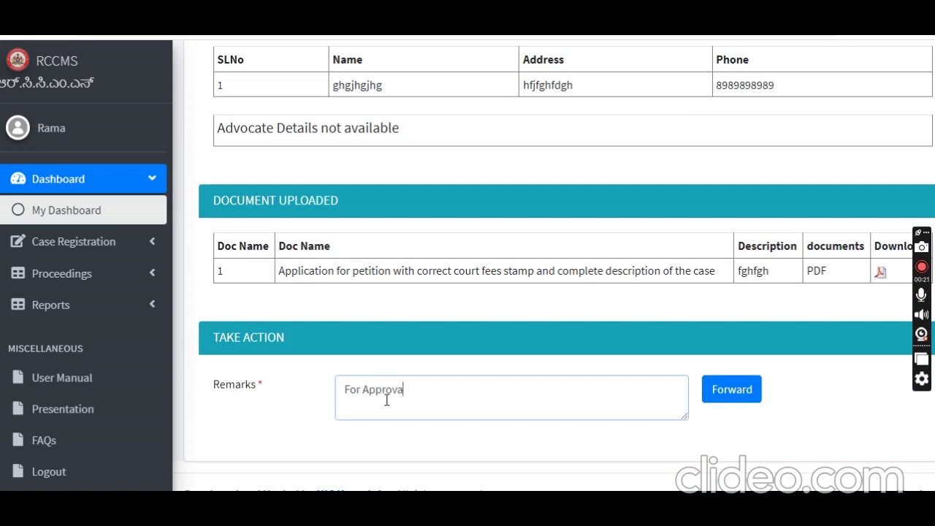
left_click(719, 402)
Step: Confirm the forward and acknowledge the 'Forwarded to Next Level' message
left_click(564, 109)
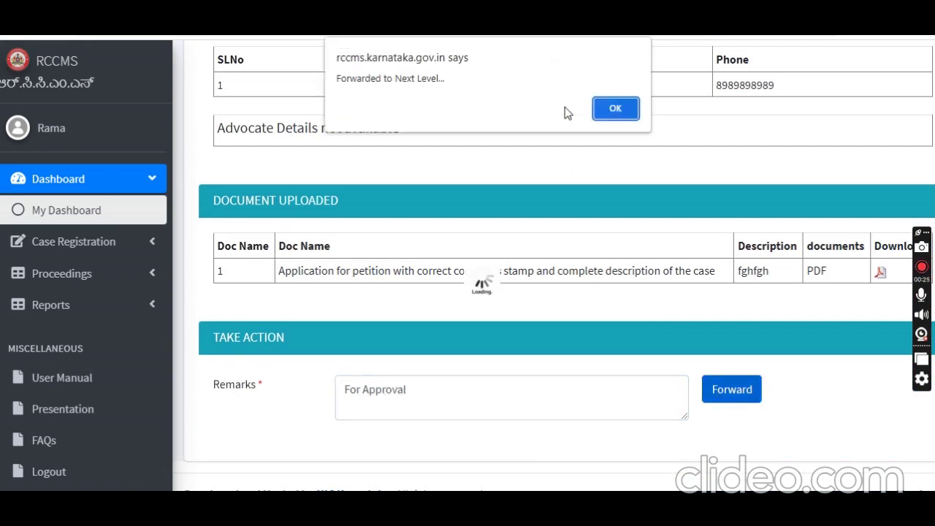
left_click(613, 108)
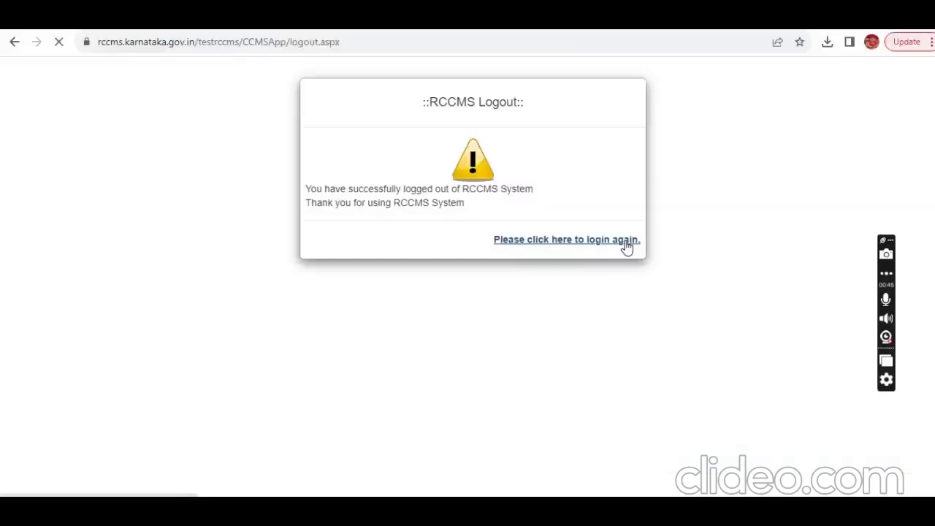
Step: Log in again as the manager officer with user name, password and verification code
left_click(622, 244)
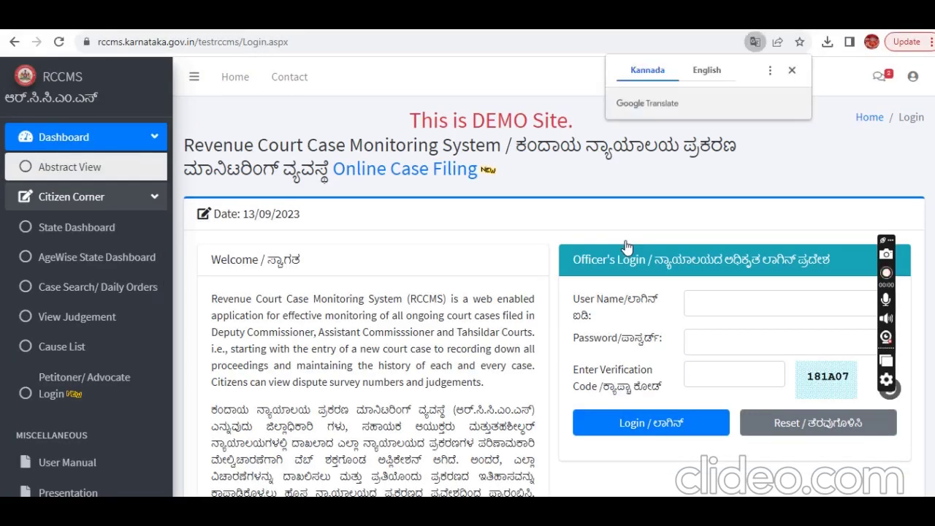
left_click(713, 302)
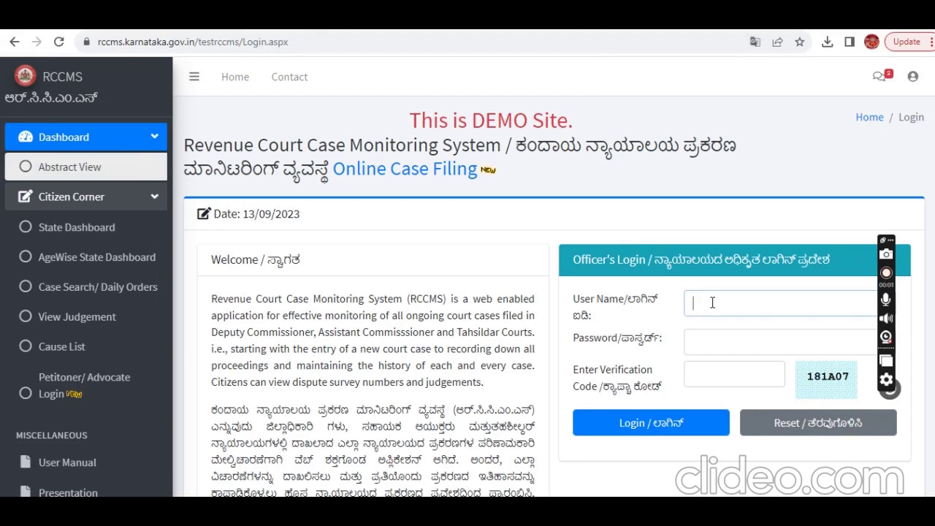
type("15200100402_mgr")
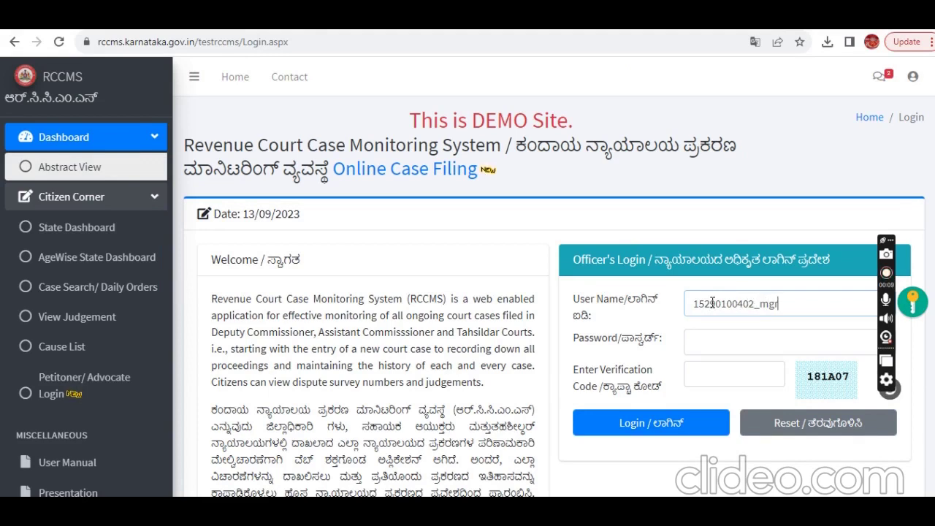
key("Tab")
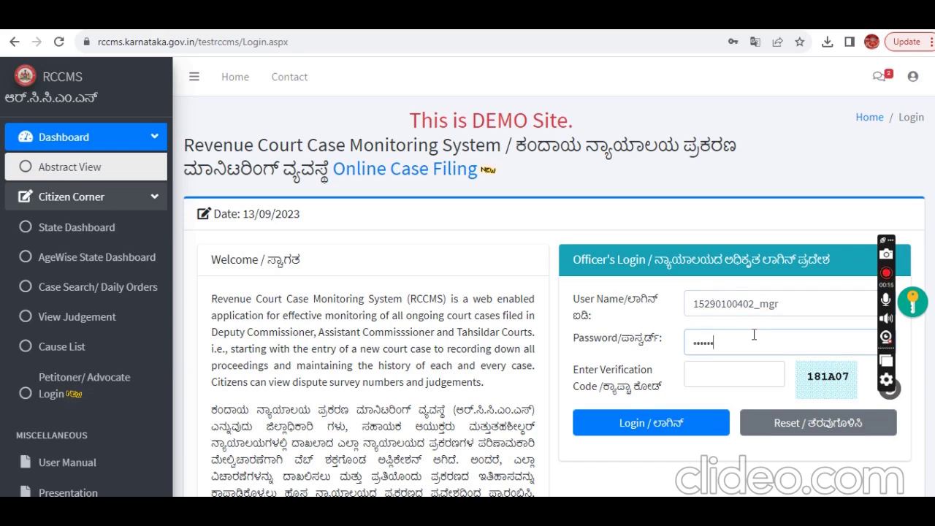
type("1")
key("Tab")
type("181")
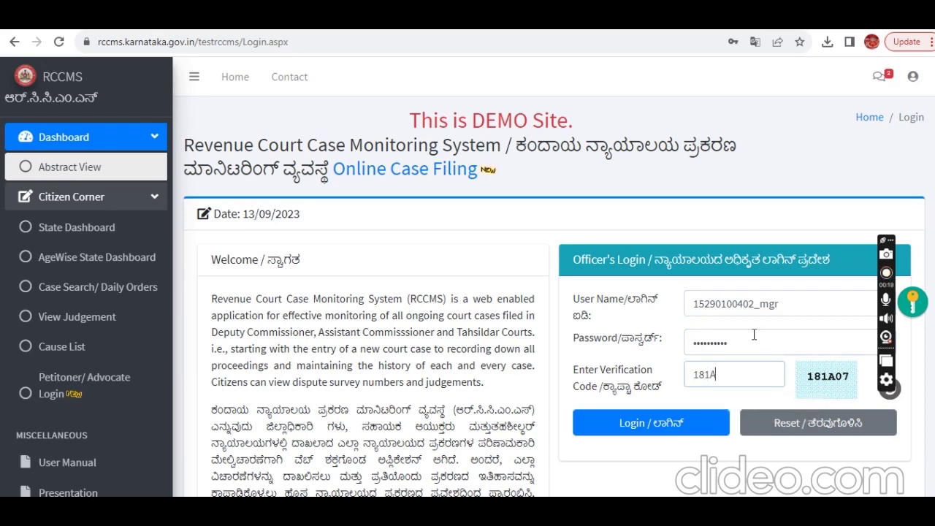
key("Return")
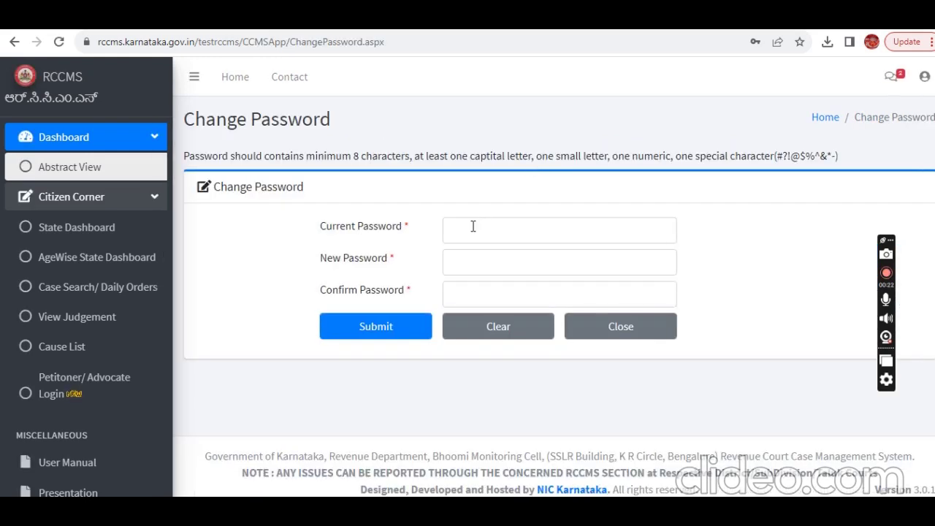
left_click(473, 226)
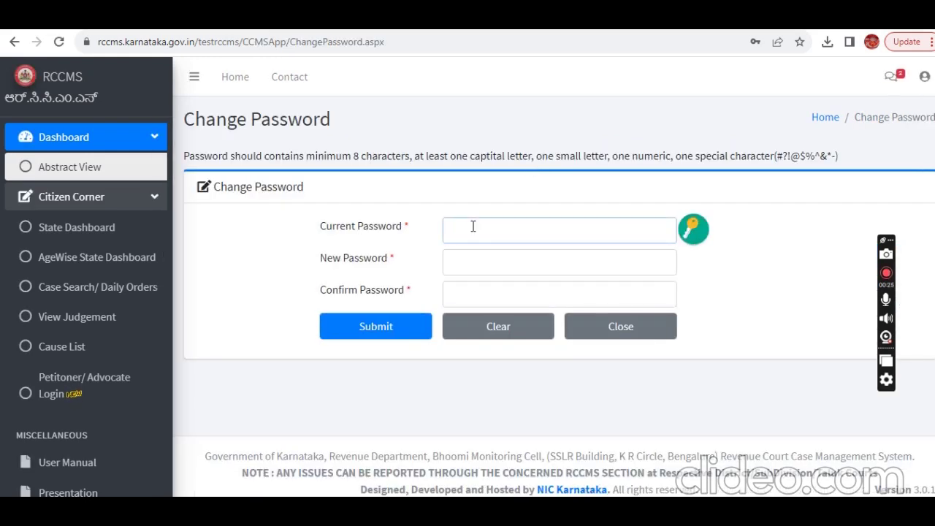
Step: Submit current, new and confirm passwords, then dismiss the wrong-current-password warning
type("******")
key("Tab")
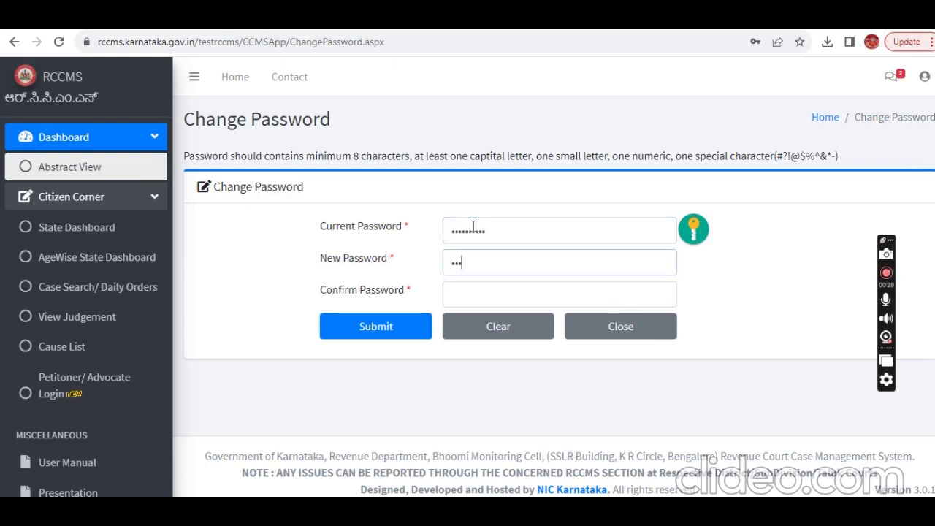
type("********")
key("Tab")
type("****")
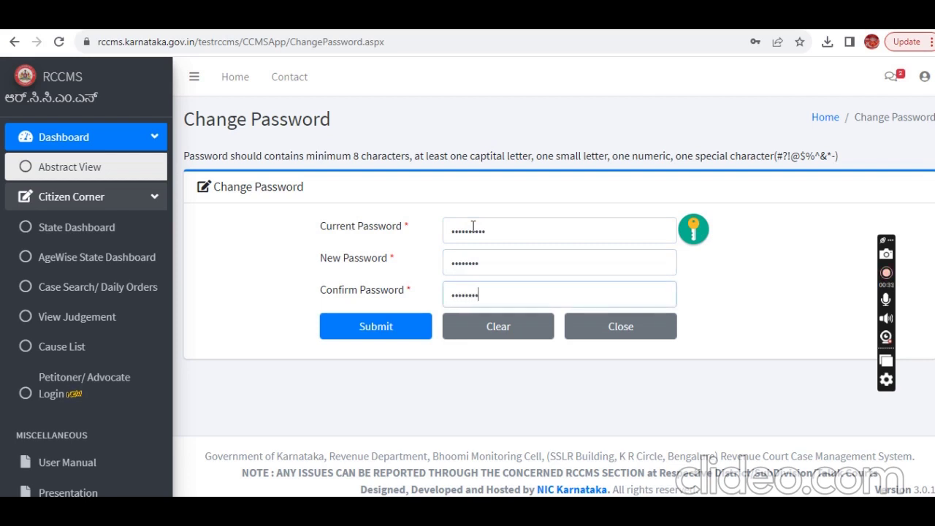
left_click(388, 324)
left_click(548, 115)
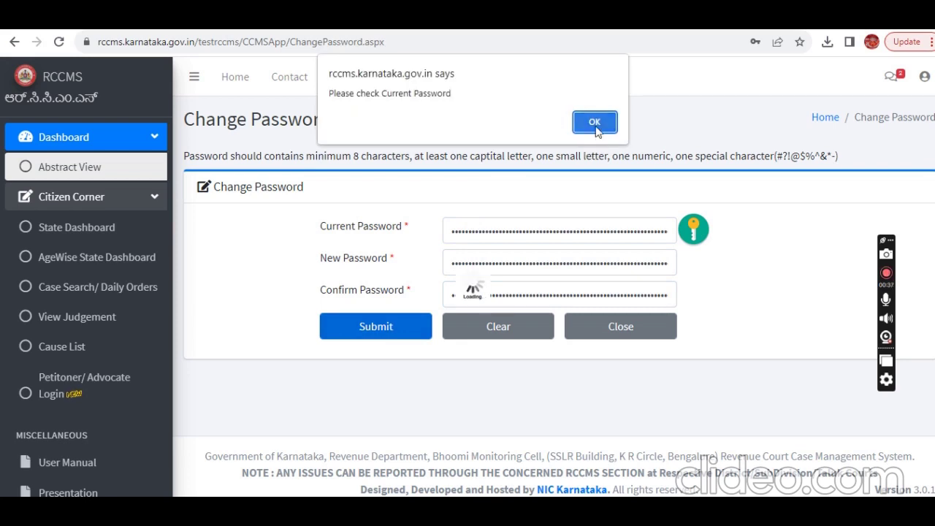
left_click(595, 122)
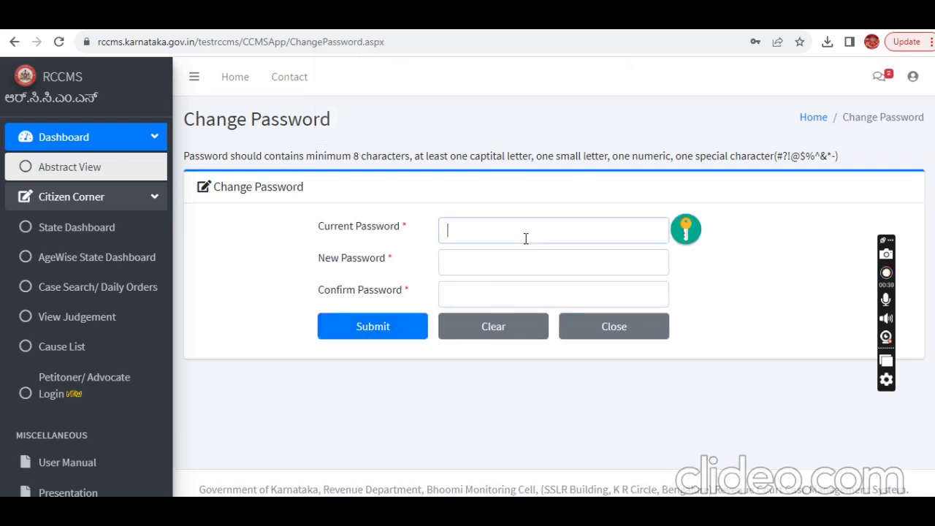
Step: Re-enter the current and confirmation passwords and submit the password change again
type("••••••")
key("Tab")
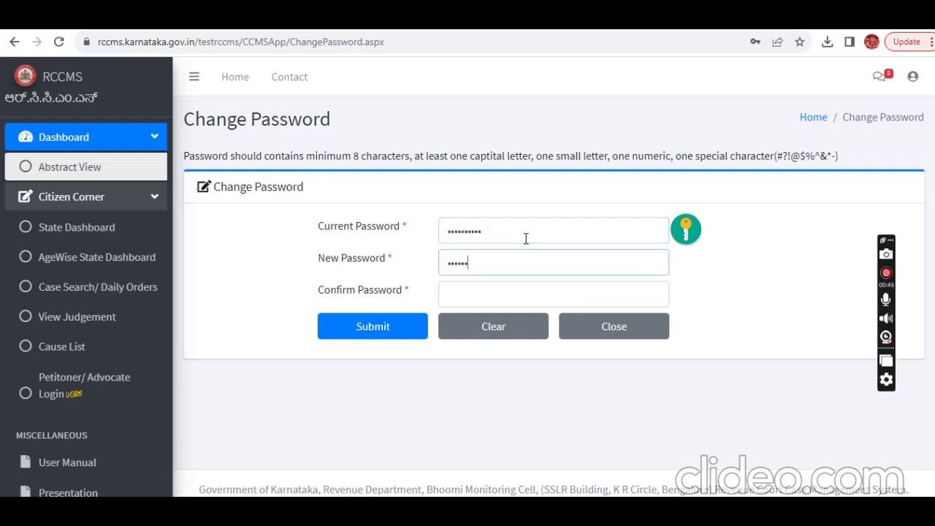
key("Tab")
type("••••••")
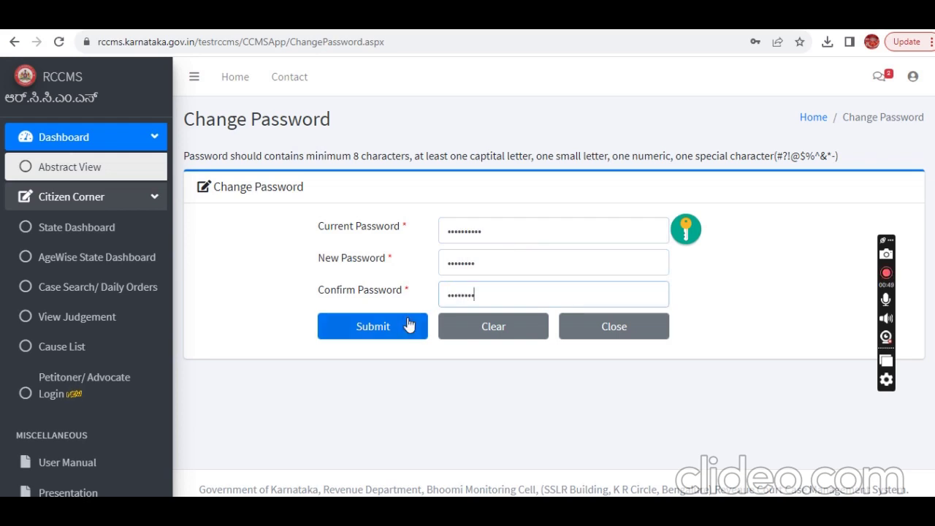
left_click(409, 324)
left_click(527, 123)
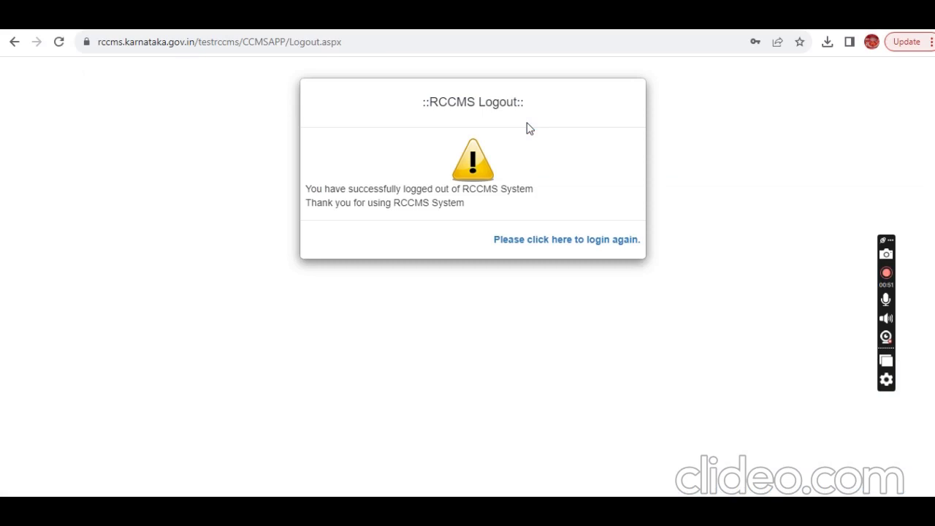
Step: Sign in as the manager using the user name, new password and captcha code
left_click(531, 239)
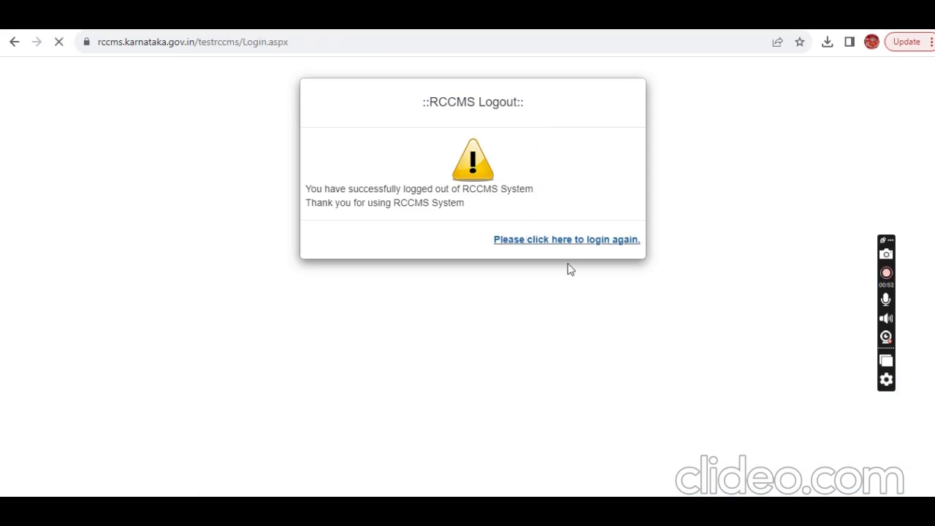
left_click(701, 306)
type("15")
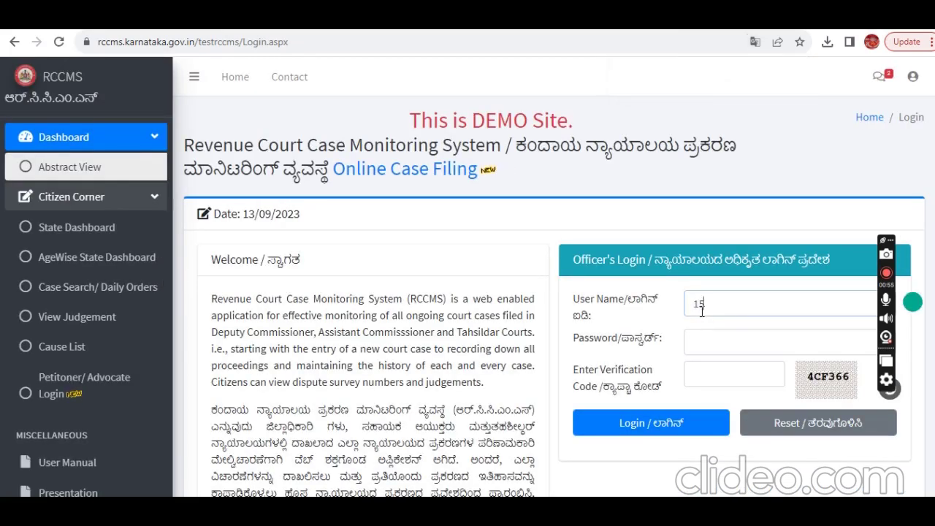
type("290")
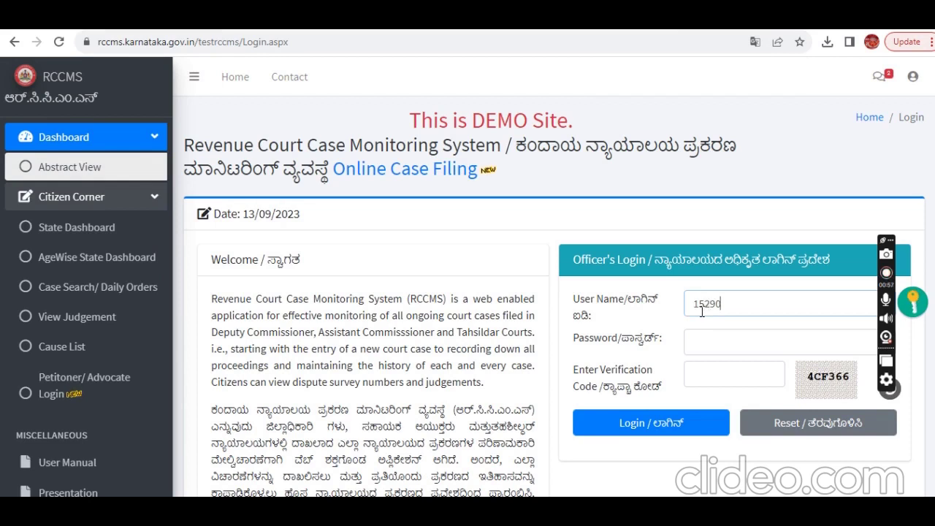
type("100402_mgr")
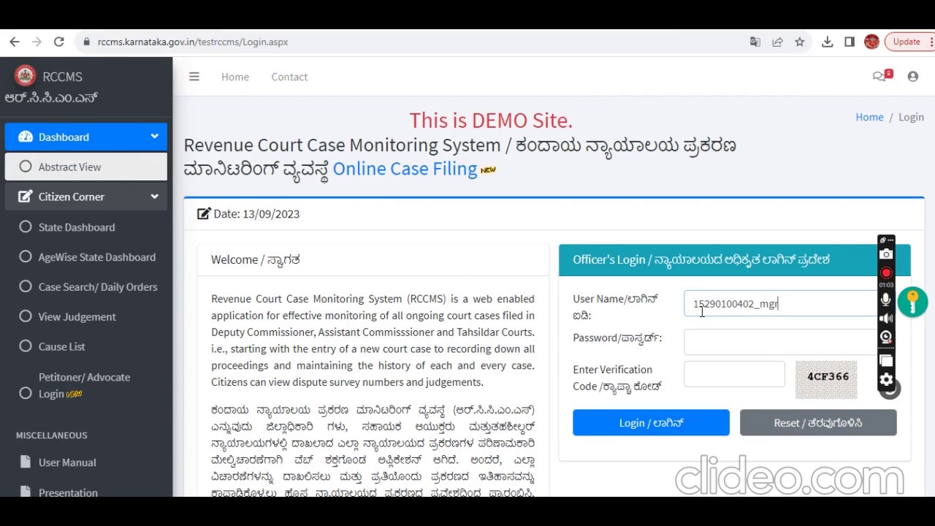
key("Tab")
type("a")
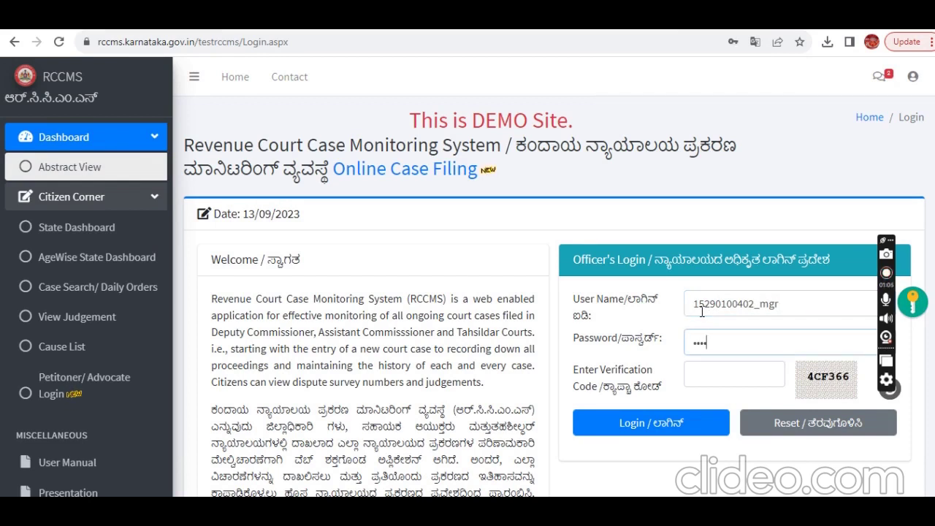
type("a")
key("Tab")
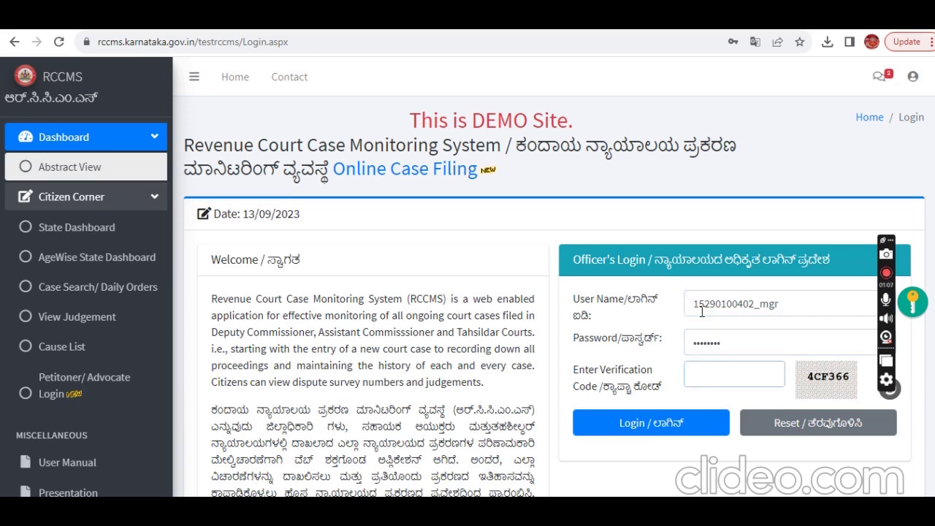
type("4")
type("0")
type("F366")
left_click(676, 416)
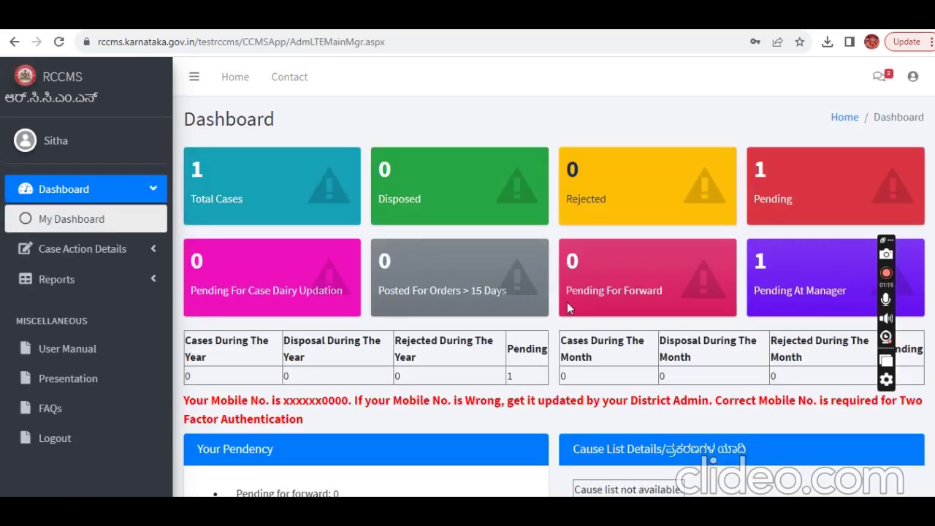
Step: Open Case Action Details > Cases Pending for Action to list case MUT/52/2022
left_click(134, 251)
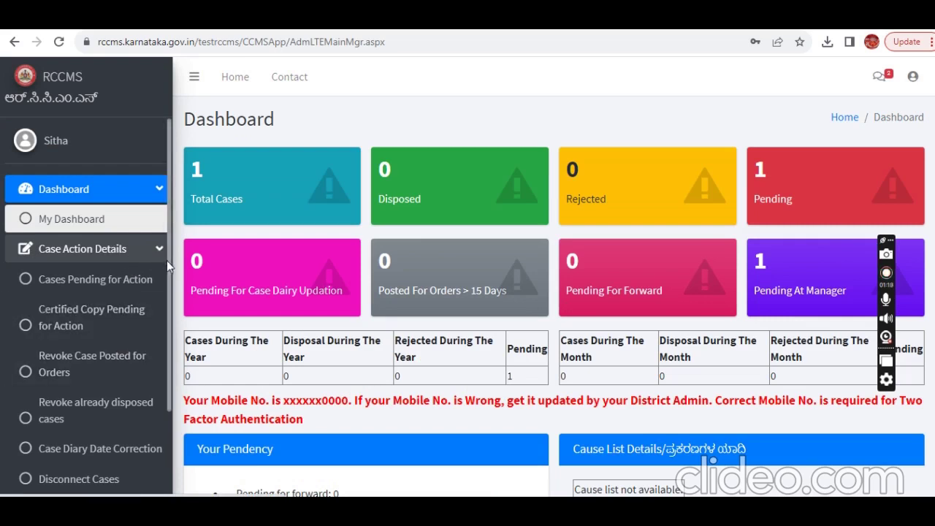
left_click_drag(169, 263, 169, 276)
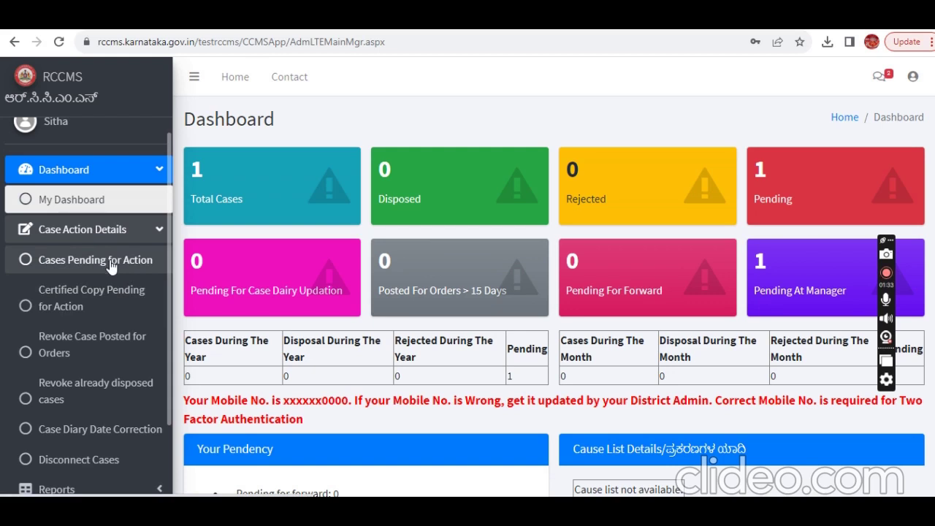
left_click(111, 263)
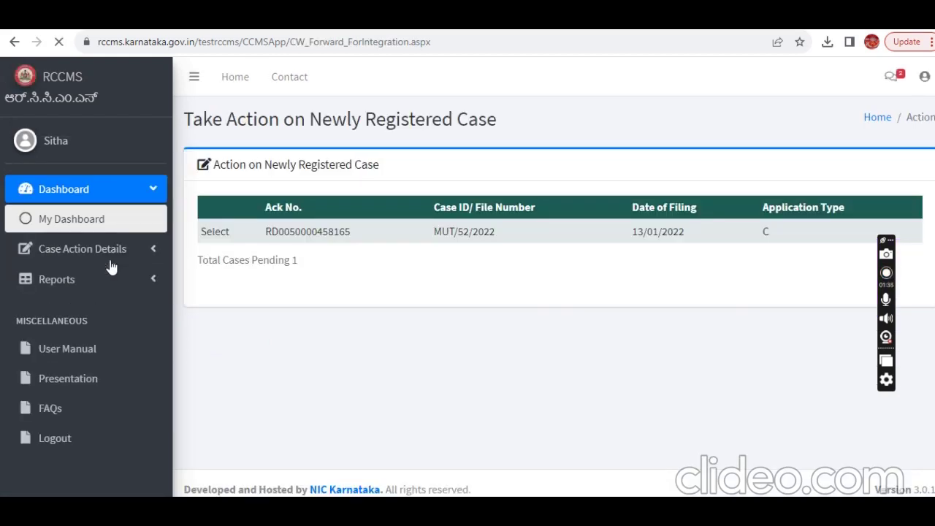
Step: Open case MUT/52/2022 and scroll down to the Take Action Remarks box
left_click(221, 238)
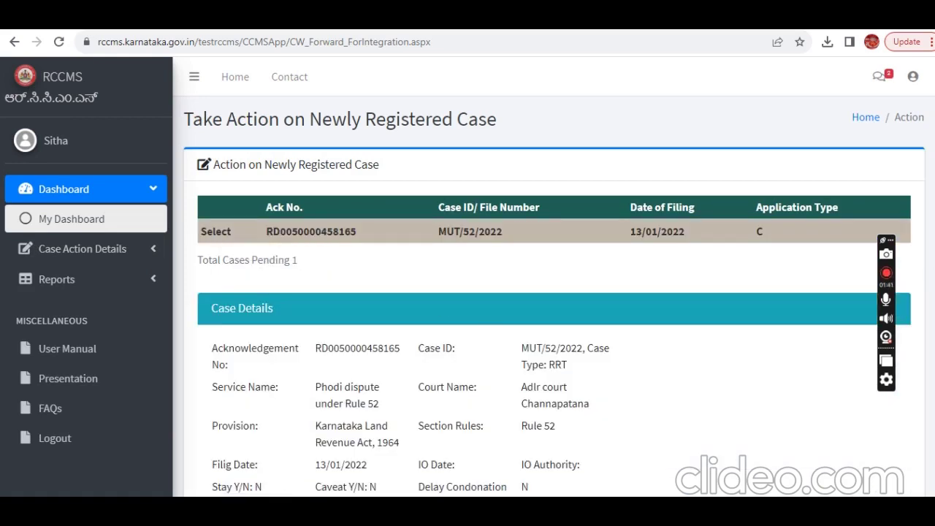
scroll(480, 314, "down", 1)
scroll(553, 278, "down", 10)
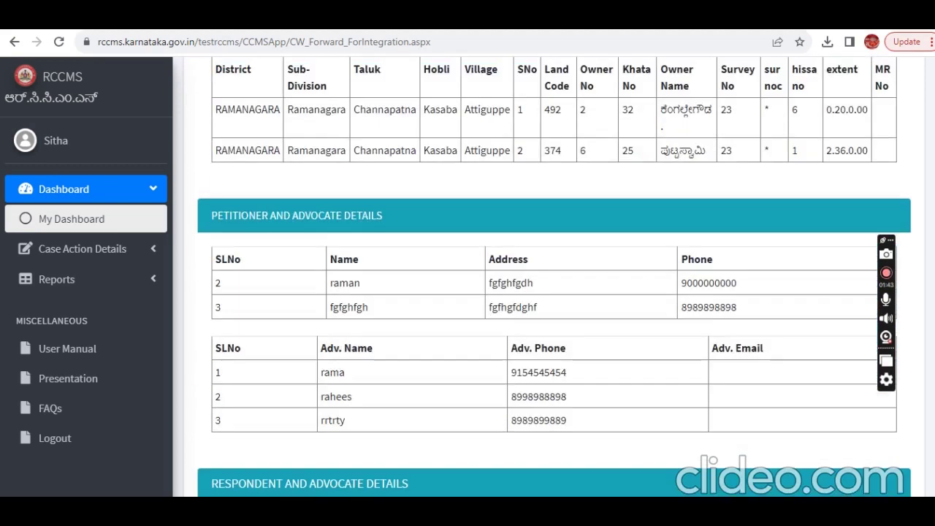
scroll(555, 276, "down", 5)
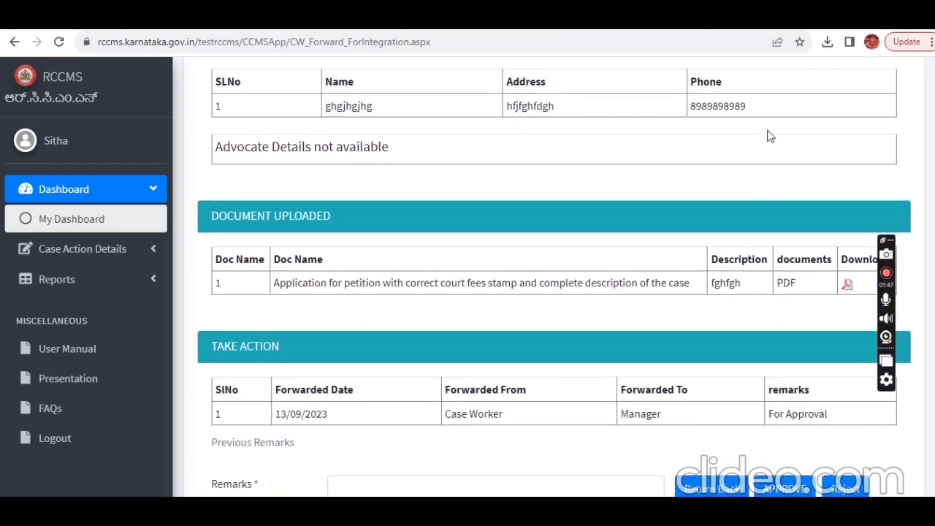
scroll(554, 278, "down", 2)
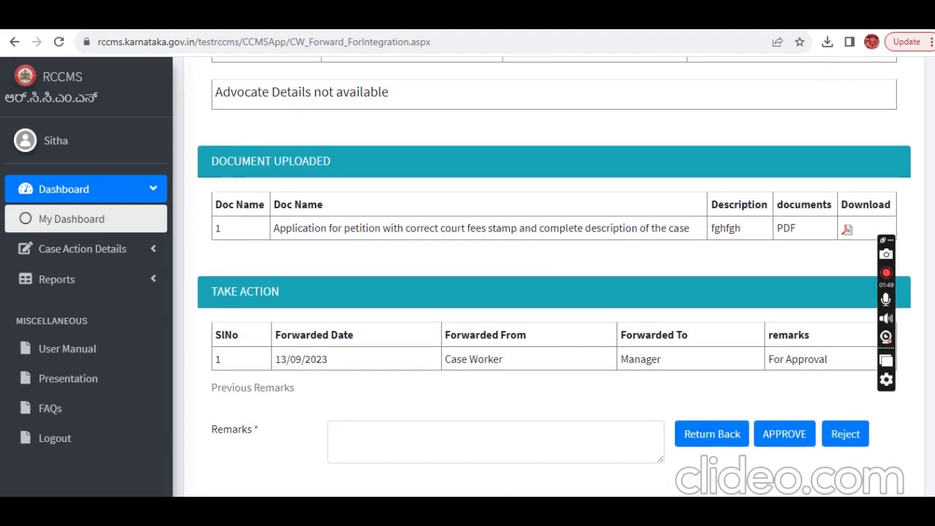
scroll(554, 278, "down", 1)
left_click(435, 403)
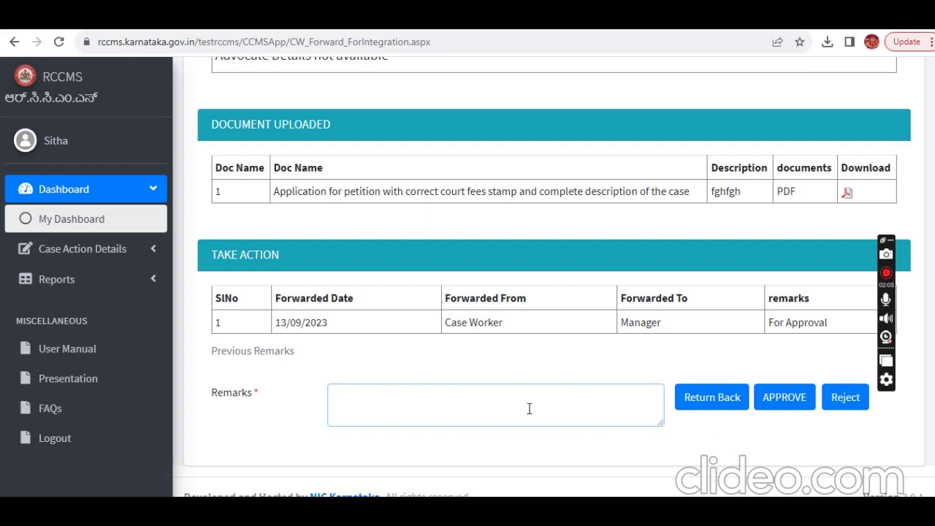
Step: Approve case MUT/52/2022 with remark APPROVE and confirm the approval
type("APPROVE")
left_click(777, 406)
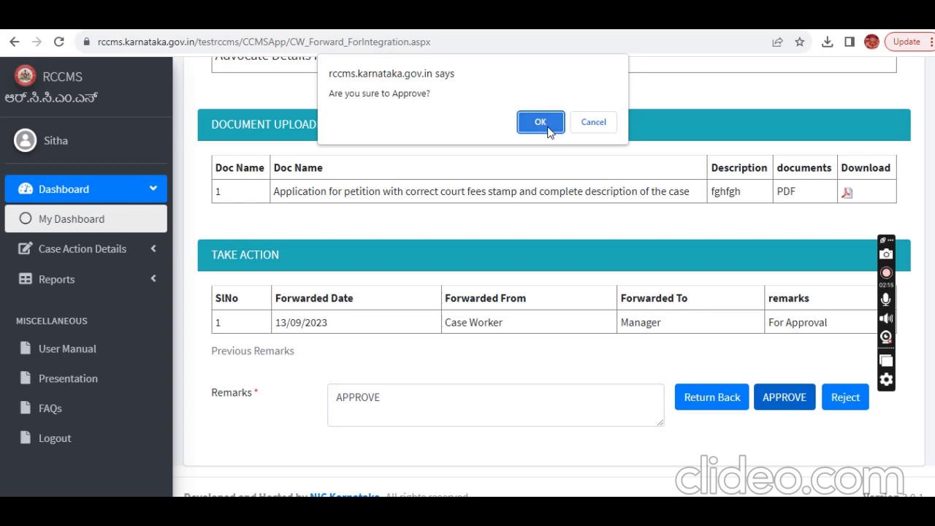
left_click(549, 130)
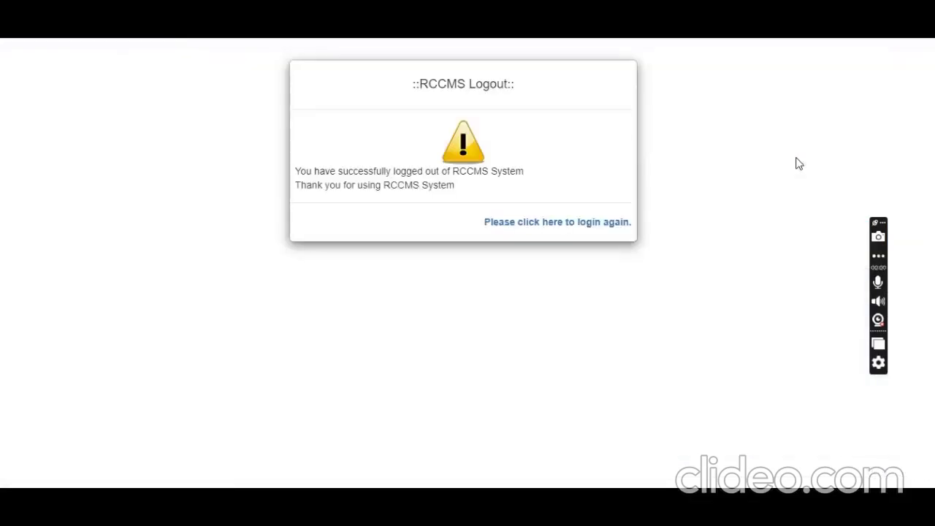
Step: Log in with the case worker user name, password and verification code
left_click(574, 223)
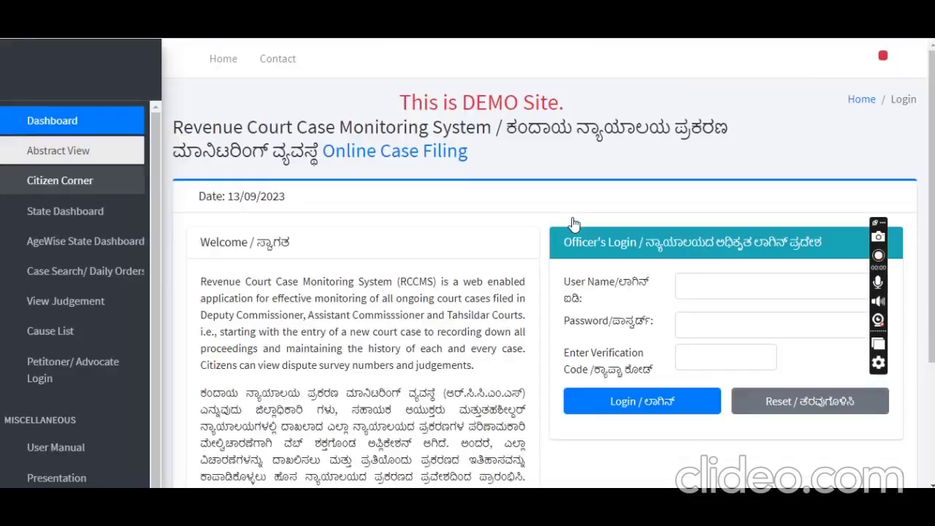
left_click(691, 295)
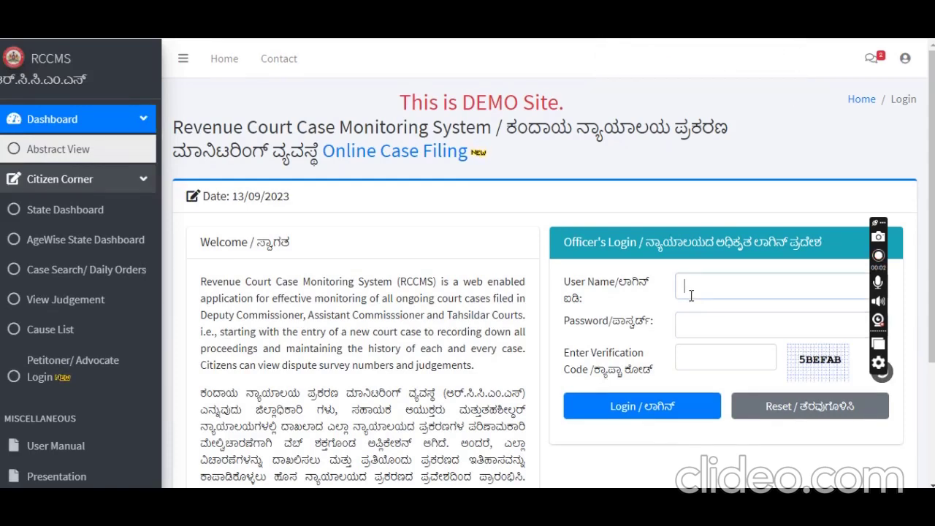
type("15290100402_c")
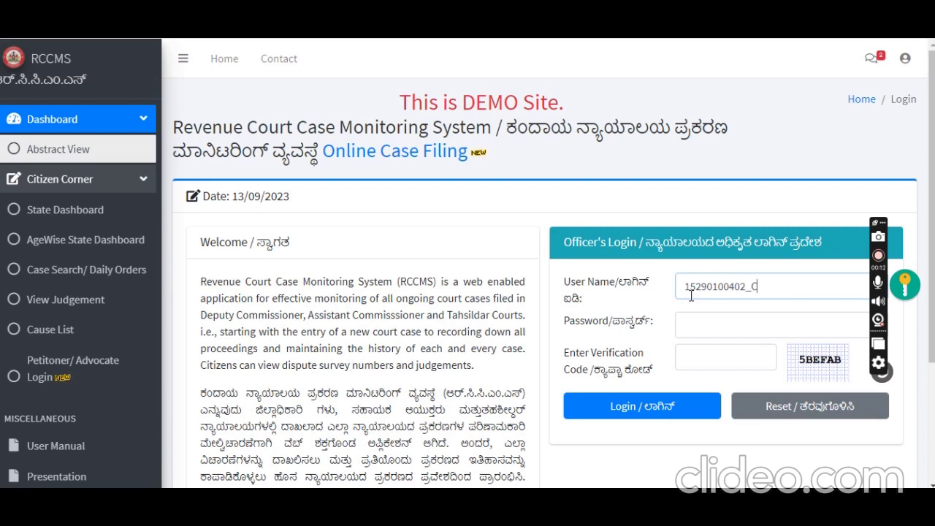
type("w")
key("Tab")
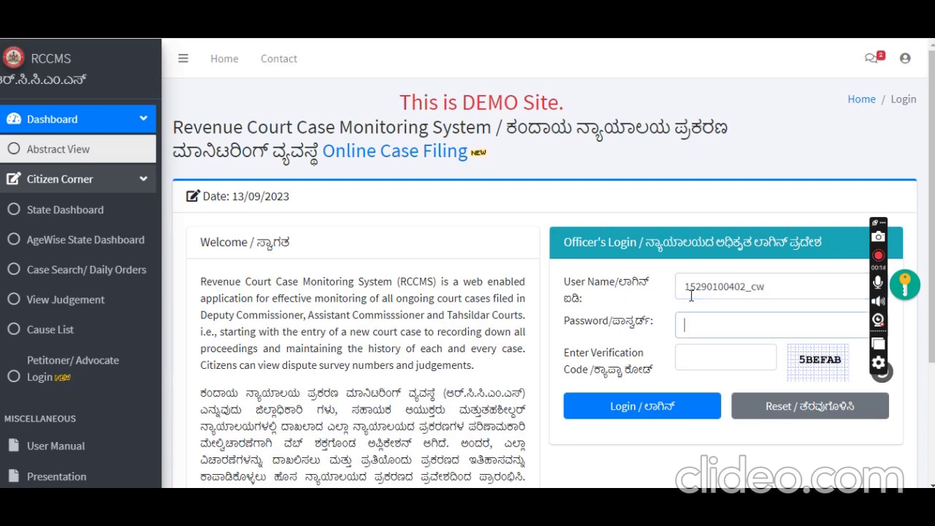
type("********")
key("Tab")
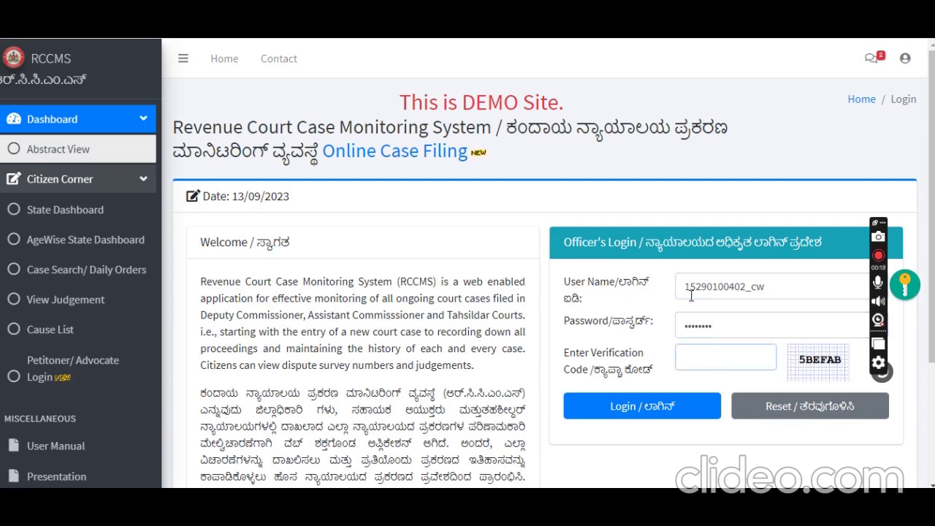
type("5")
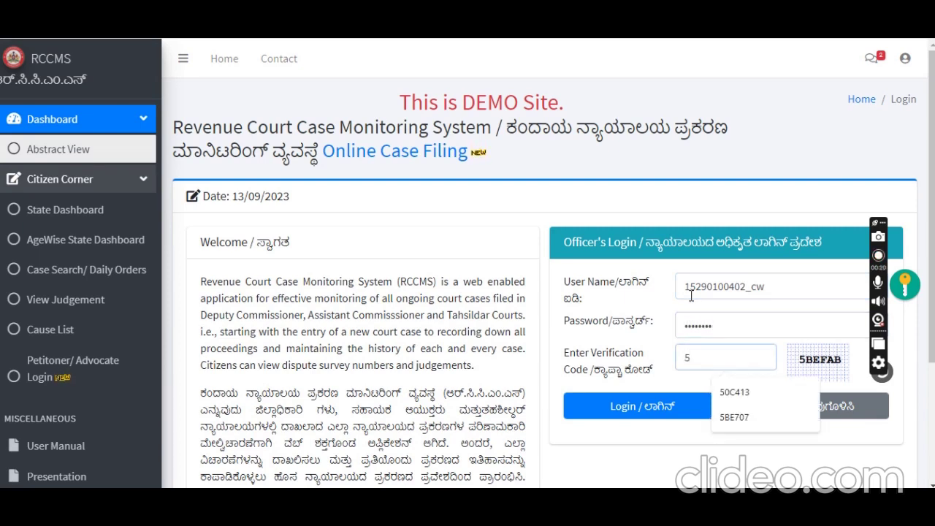
type("BE")
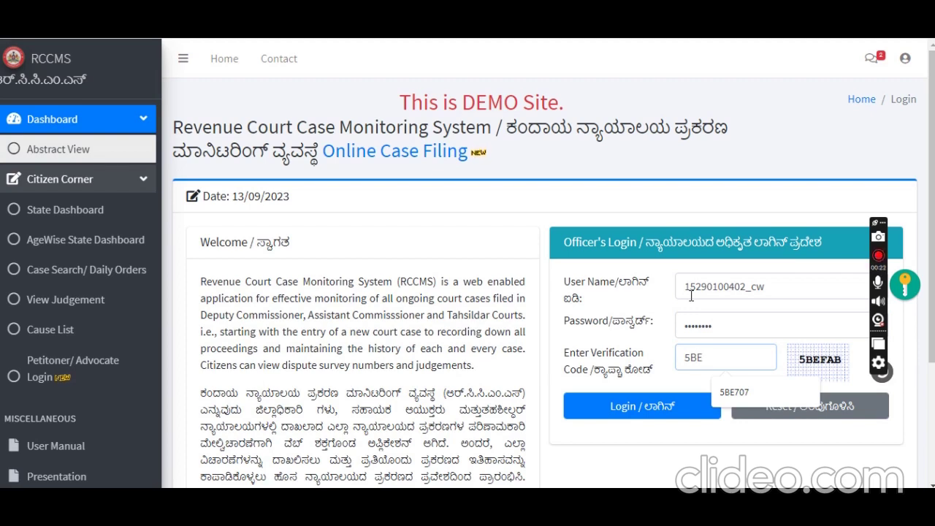
type("FAB")
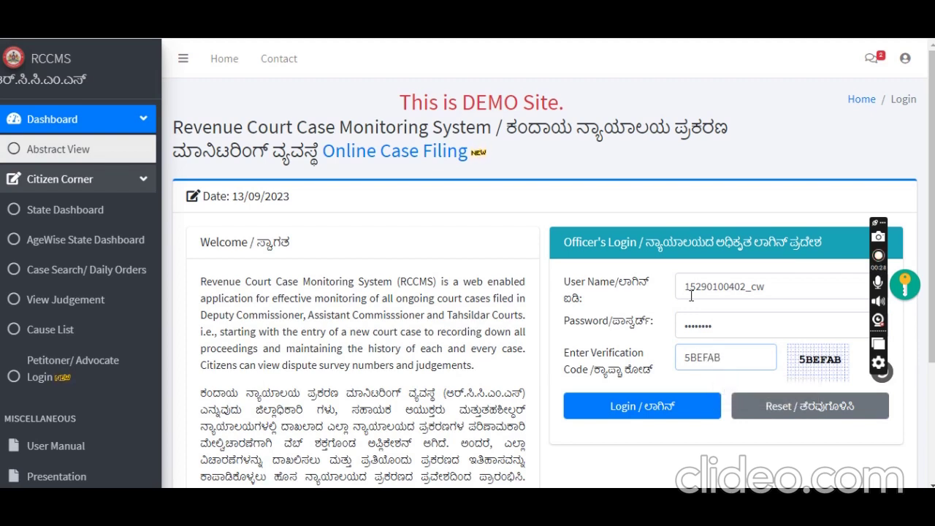
left_click(673, 409)
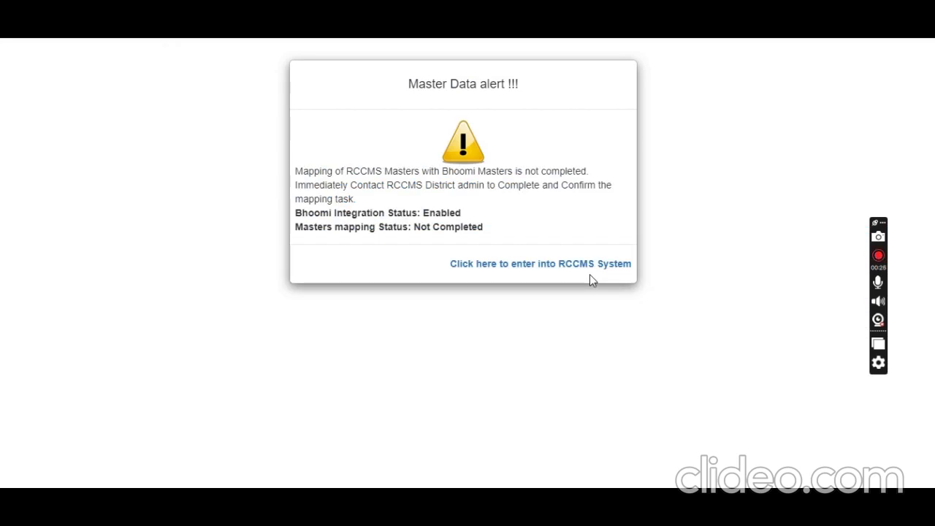
Step: Enter the RCCMS system past the master data alert and expand Proceedings
left_click(590, 269)
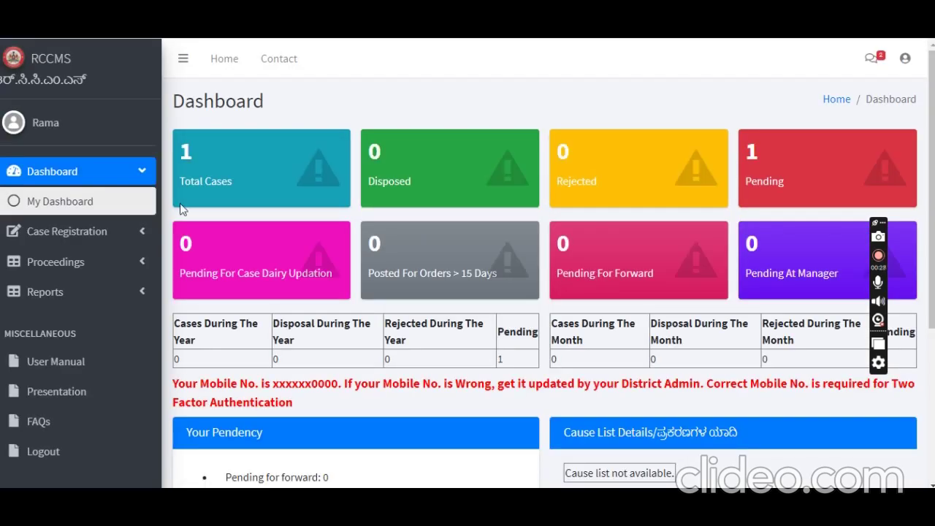
left_click_drag(179, 139, 274, 186)
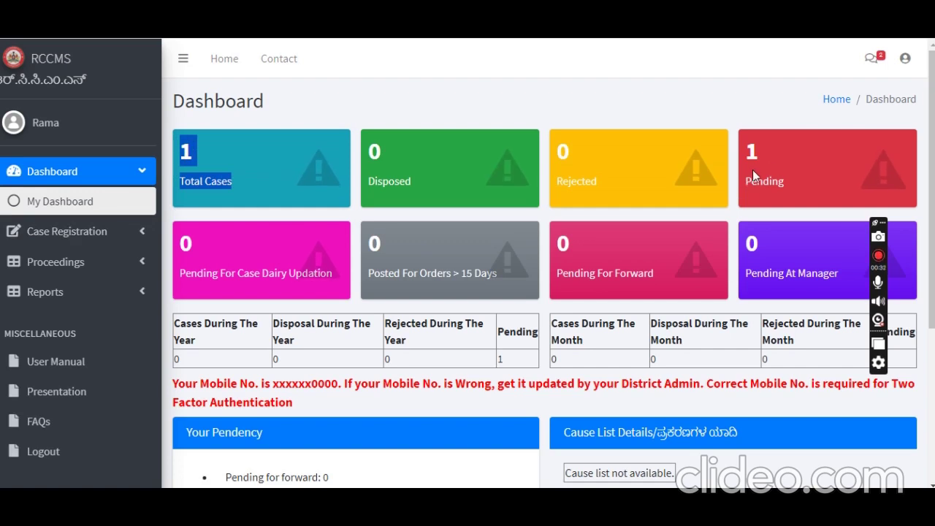
left_click(63, 270)
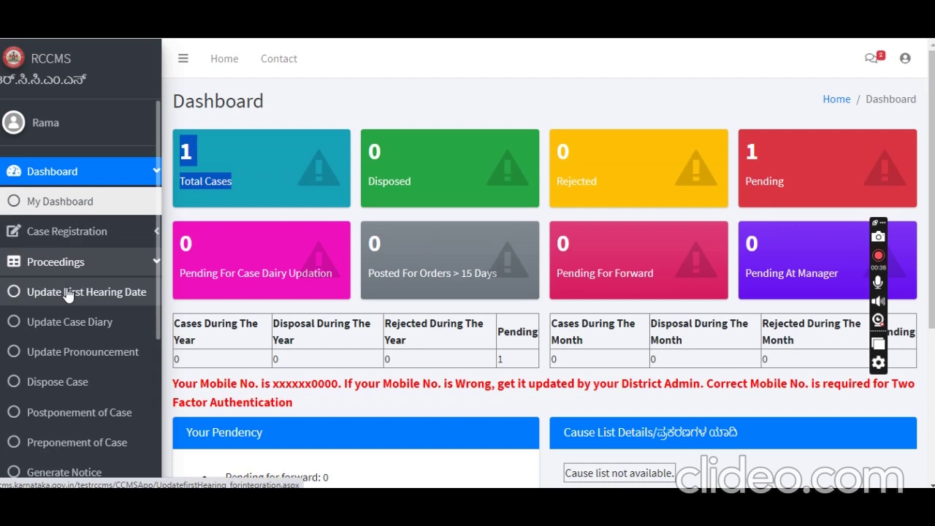
Step: Navigate to the Update First Hearing Date page under Proceedings
left_click(67, 293)
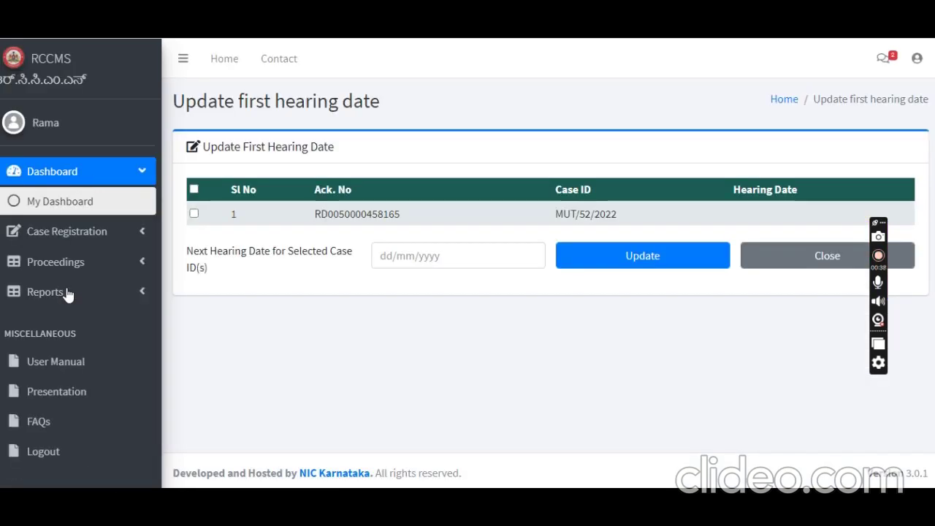
left_click(195, 215)
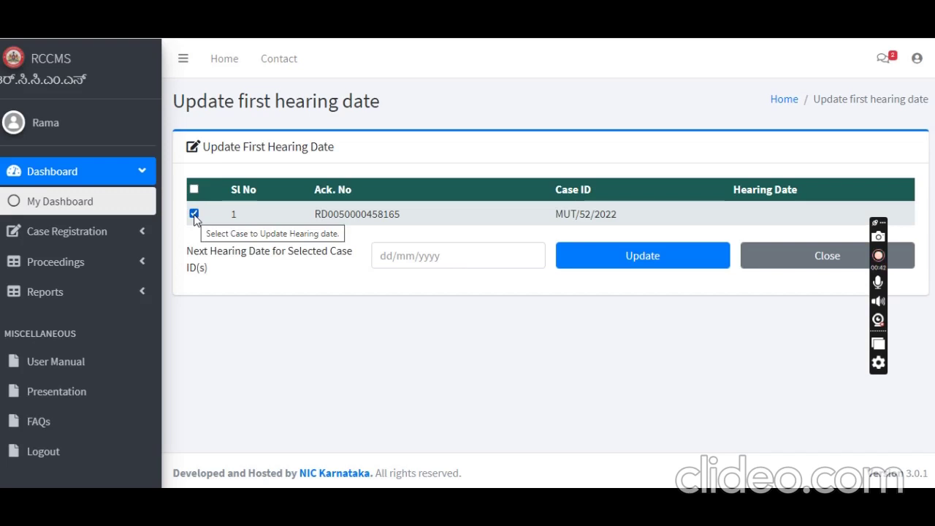
left_click(119, 235)
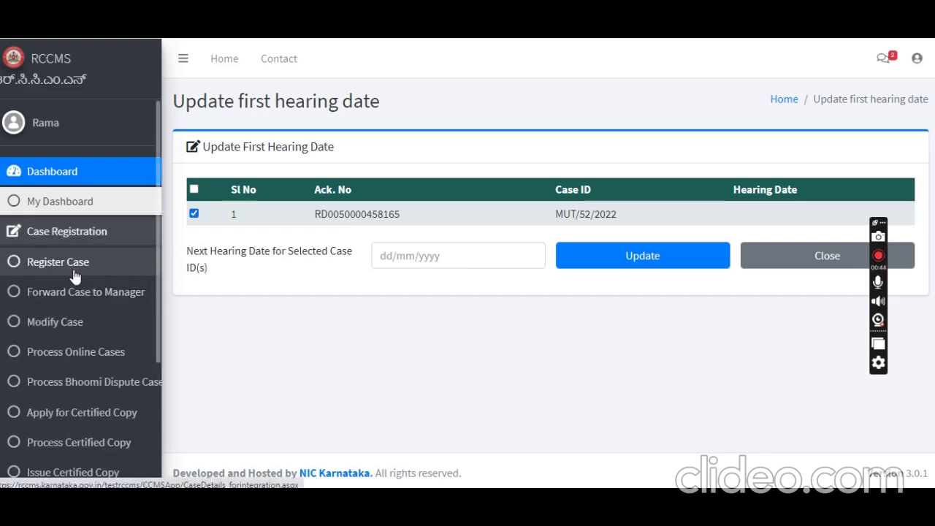
left_click(88, 232)
left_click(68, 266)
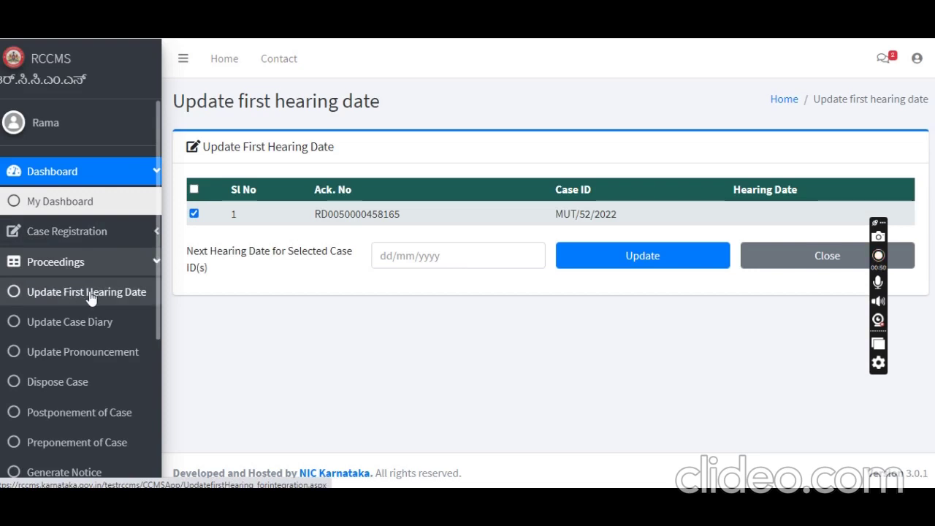
left_click(90, 292)
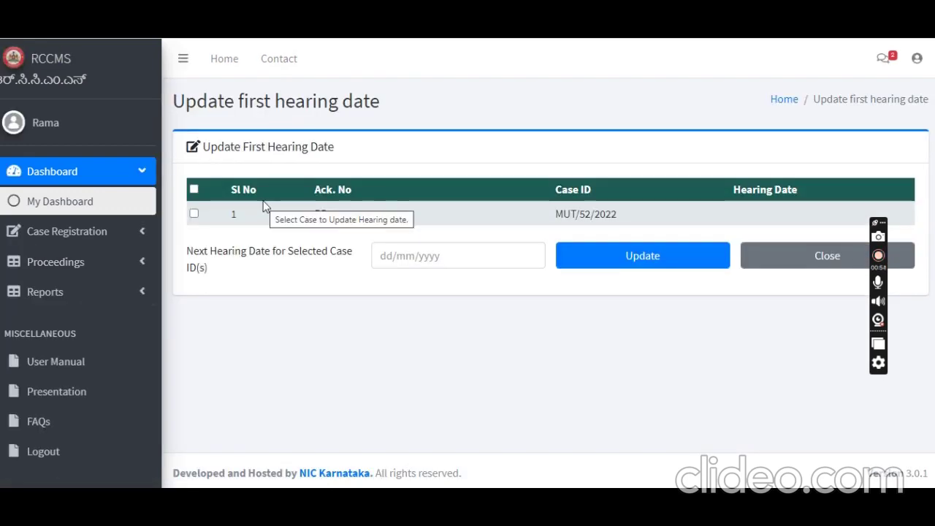
Step: Set case MUT/52/2022's first hearing date to 13/09/2023 and save it
left_click_drag(315, 215, 398, 214)
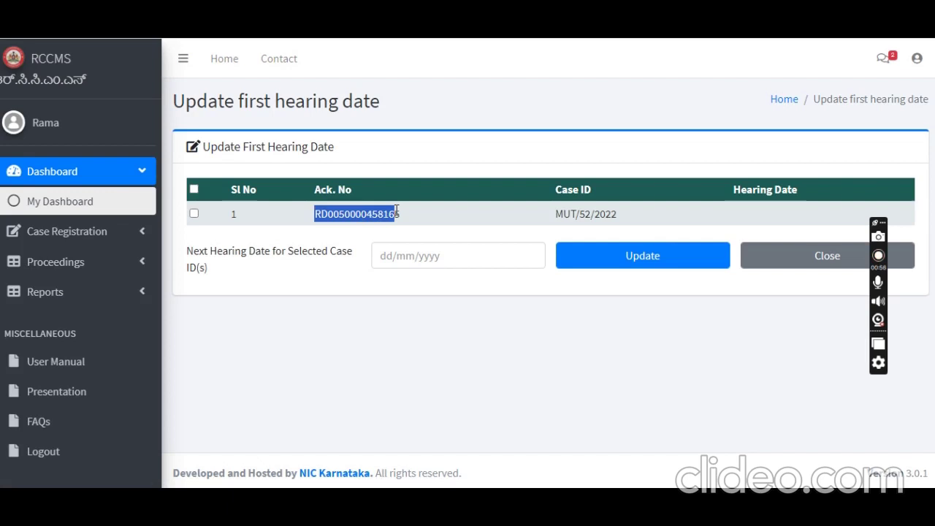
left_click(195, 214)
left_click(377, 259)
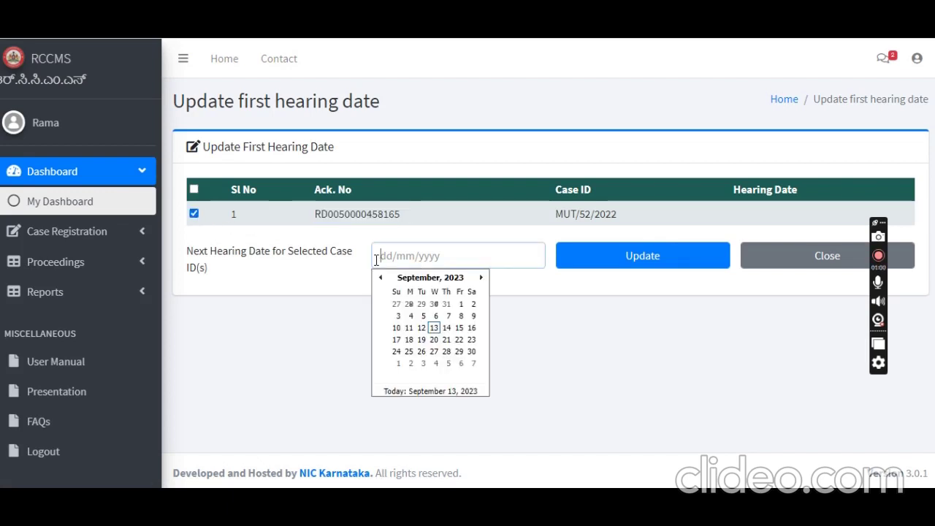
left_click(434, 328)
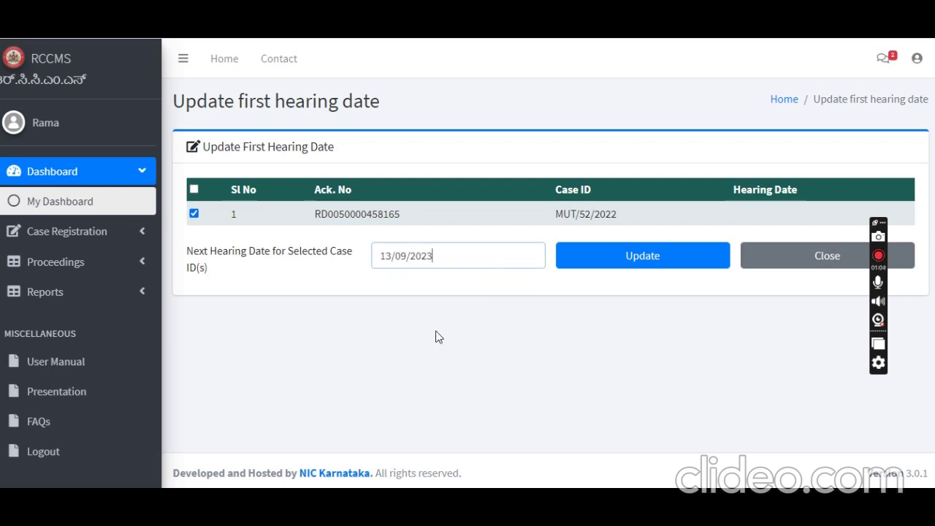
left_click(603, 271)
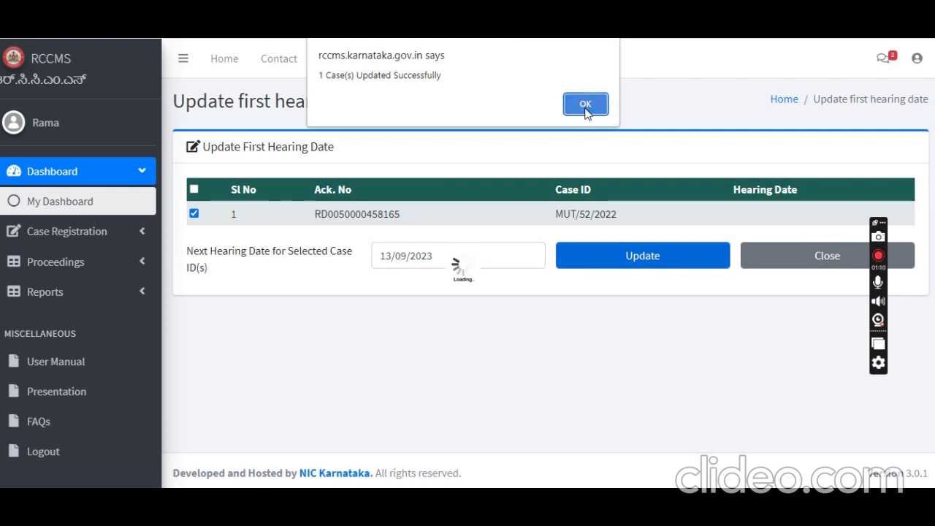
left_click(585, 106)
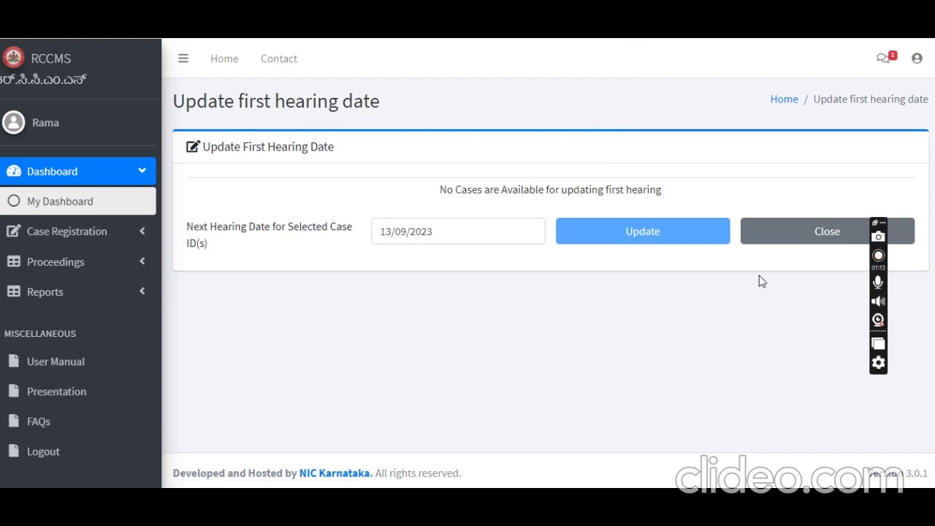
left_click(71, 241)
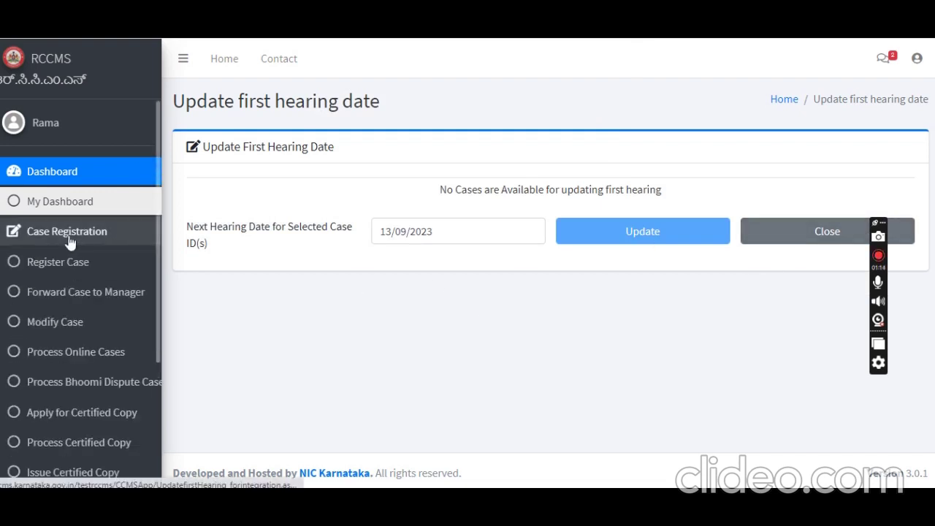
left_click(73, 235)
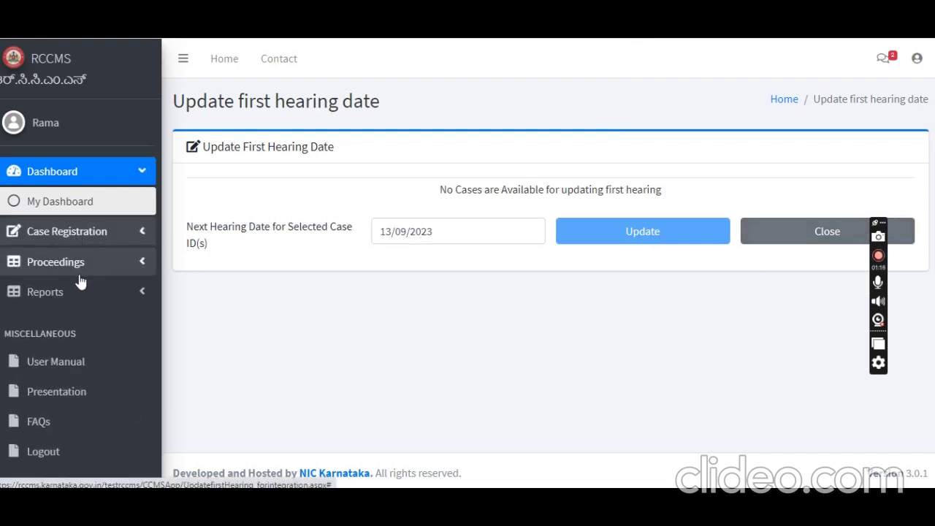
left_click(69, 261)
Step: Open the case diary for date 13/09/2023 and select case MUT/52/2022
left_click(71, 325)
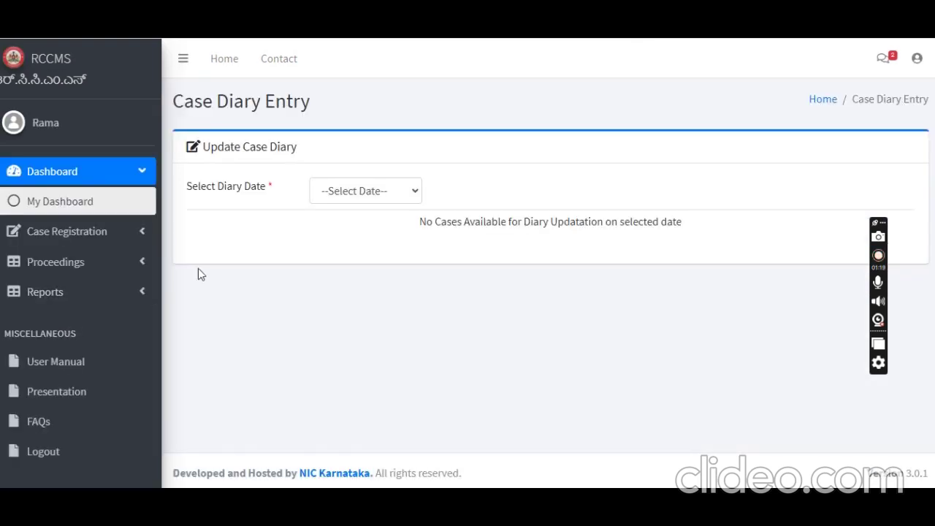
left_click(346, 188)
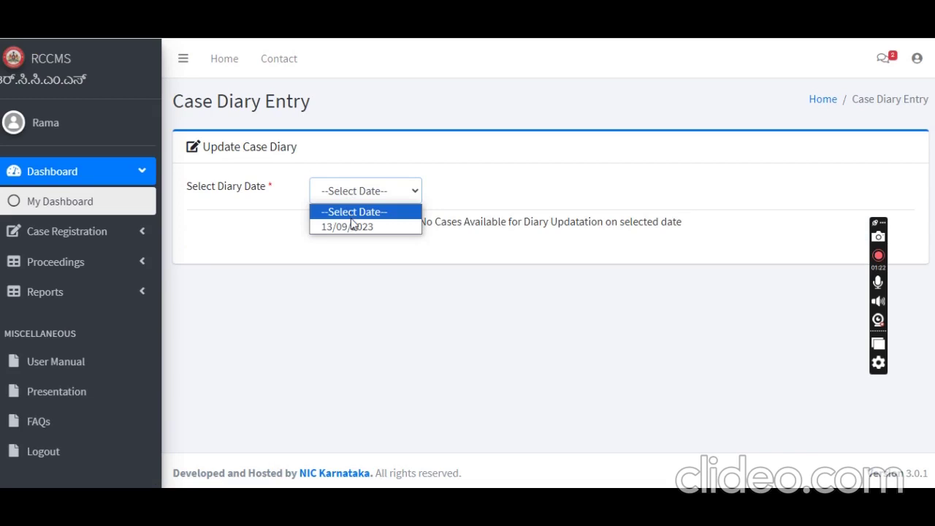
left_click(351, 227)
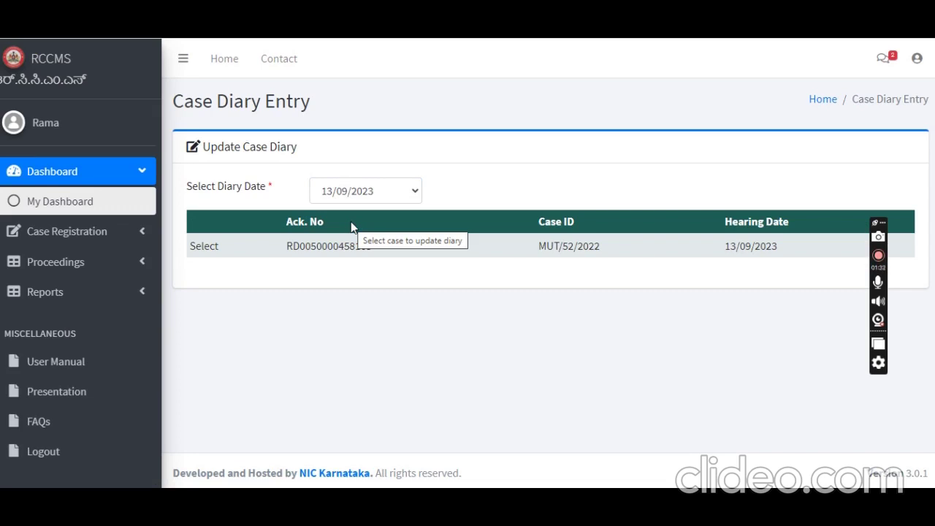
left_click(212, 251)
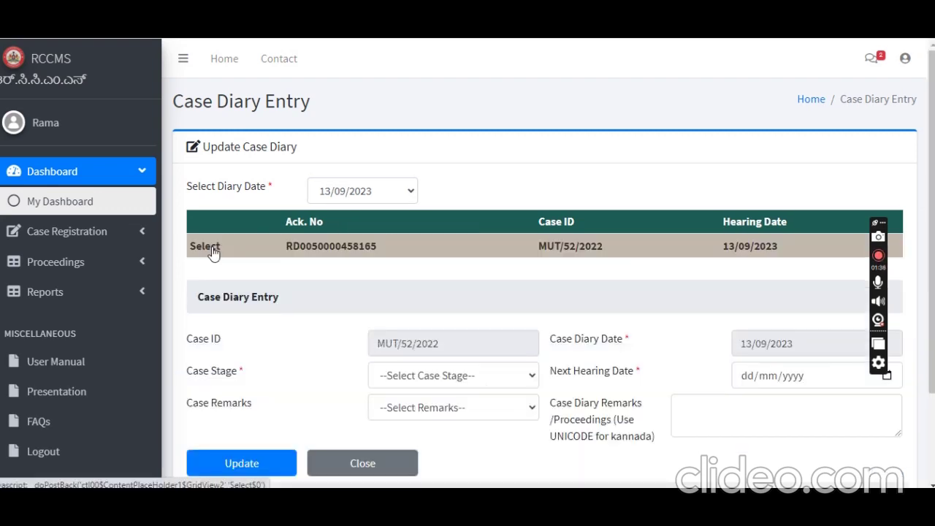
Step: Set stage Admission, next hearing 13 September, and case remark Appeal is allowed
left_click(486, 386)
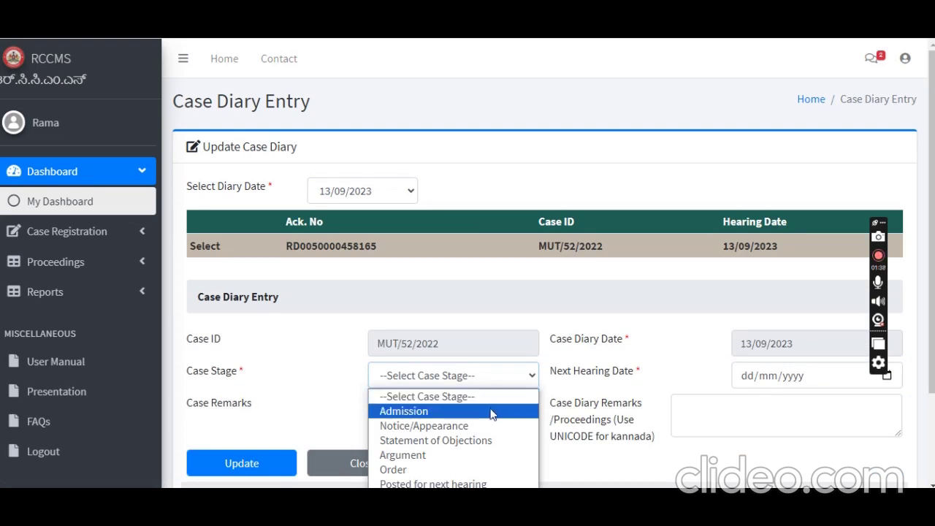
left_click(493, 411)
left_click(744, 381)
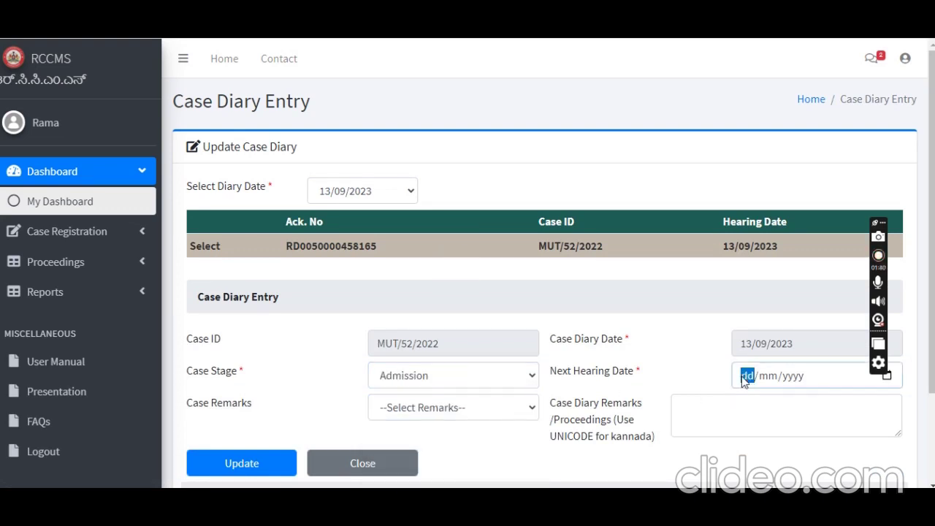
left_click(887, 376)
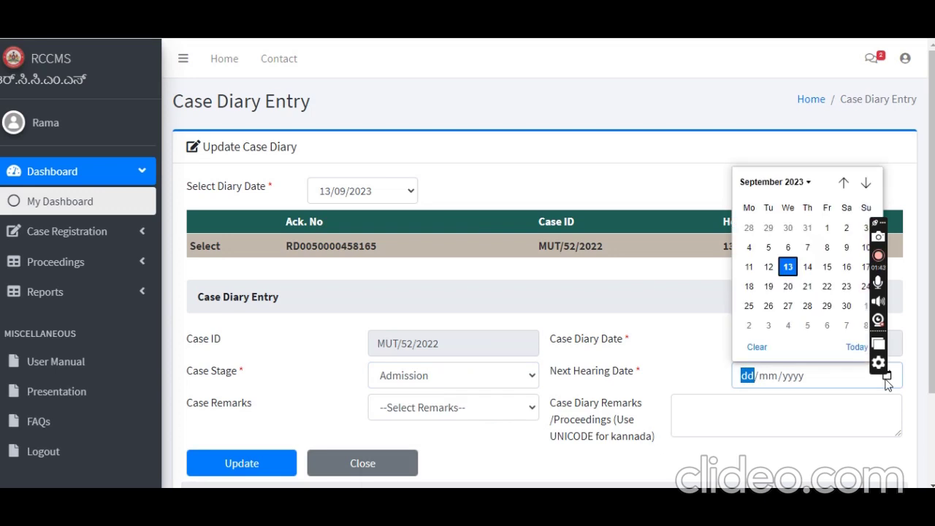
left_click(788, 270)
left_click(479, 417)
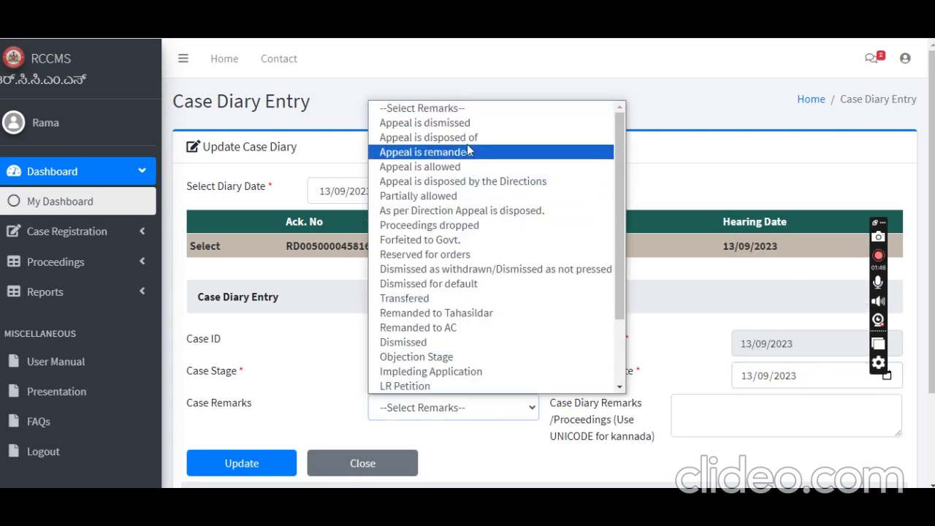
left_click(461, 168)
Step: Enter remarks GHGJH, submit the diary entry, and dismiss the validation warning
left_click(722, 412)
scroll(702, 380, "down", 1)
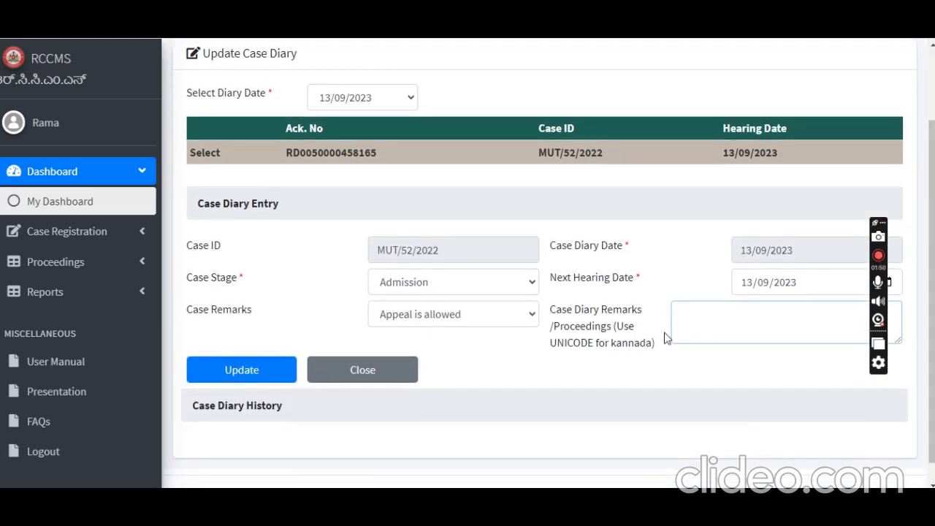
type("GHGJH")
left_click(242, 370)
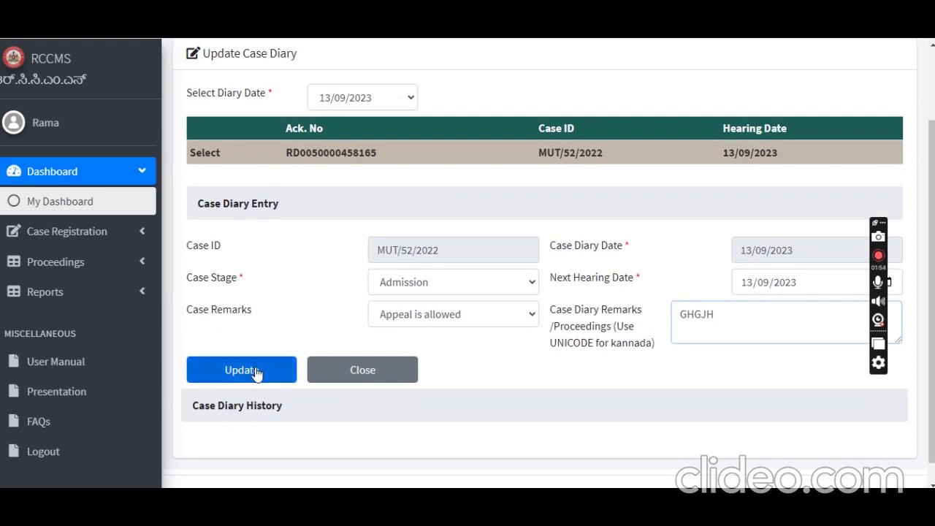
scroll(697, 293, "down", 1)
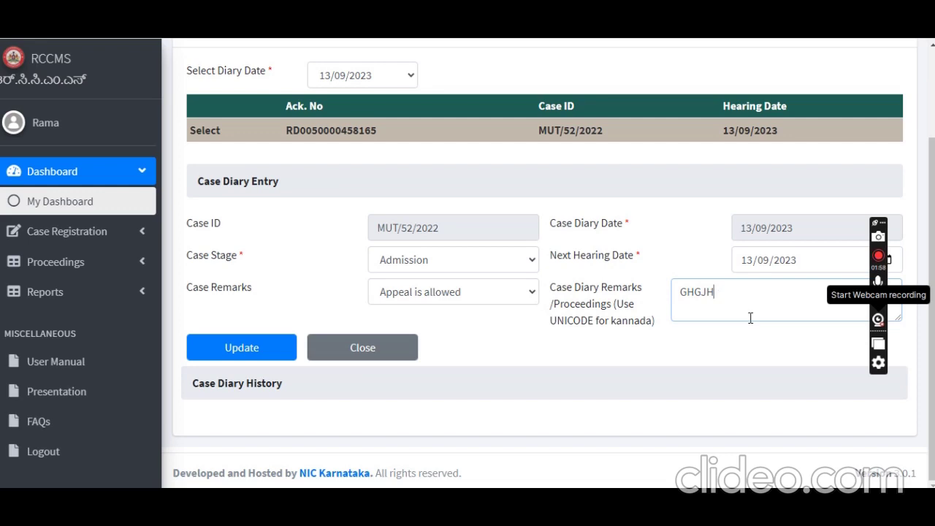
left_click(271, 351)
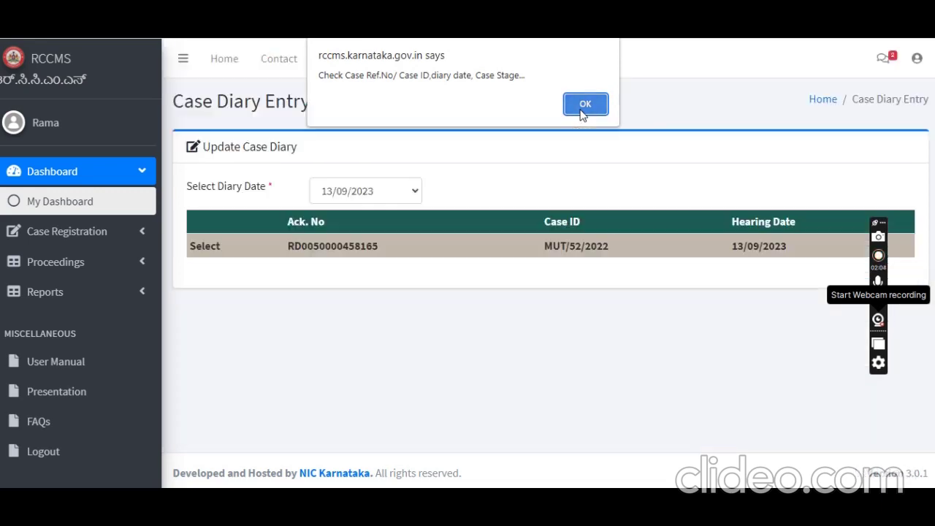
left_click(581, 113)
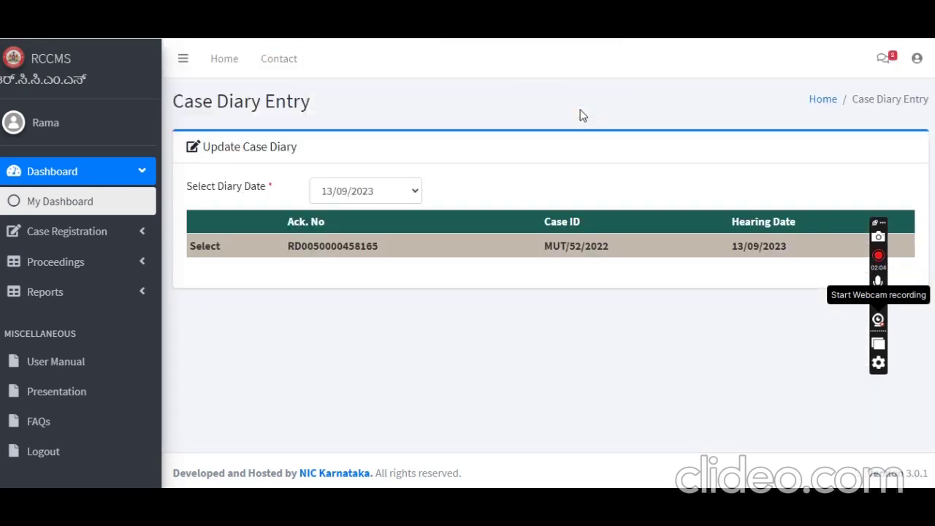
Step: Reselect MUT/52/2022 with stage Admission, next hearing 14/09/2023, remark Appeal is allowed
left_click(207, 251)
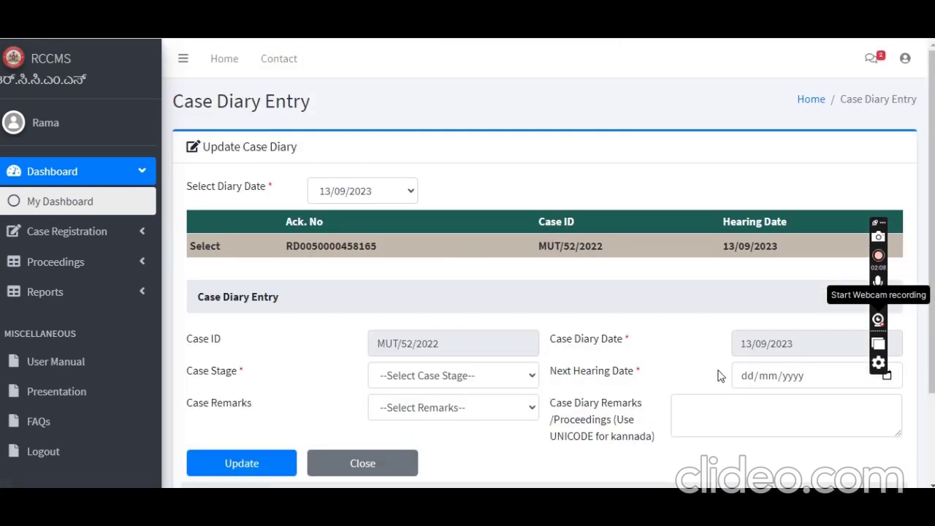
left_click(530, 386)
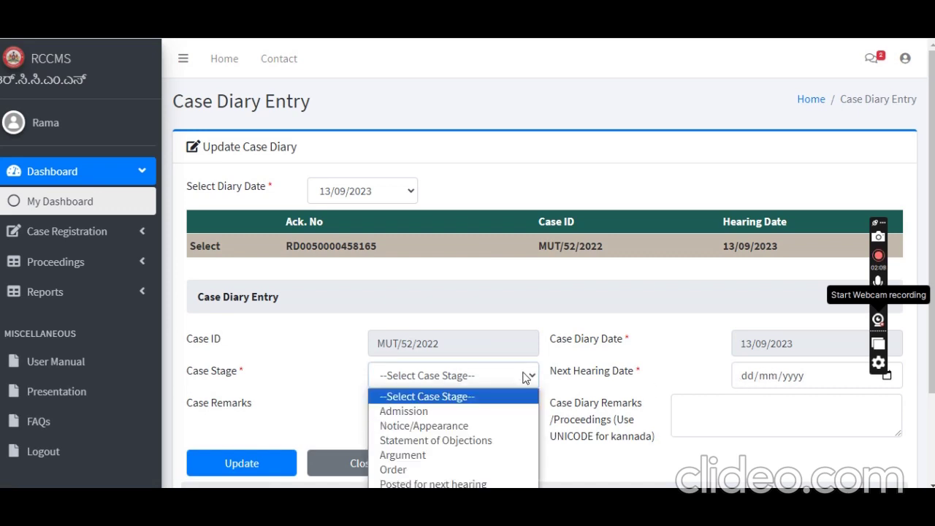
left_click(504, 409)
left_click(769, 372)
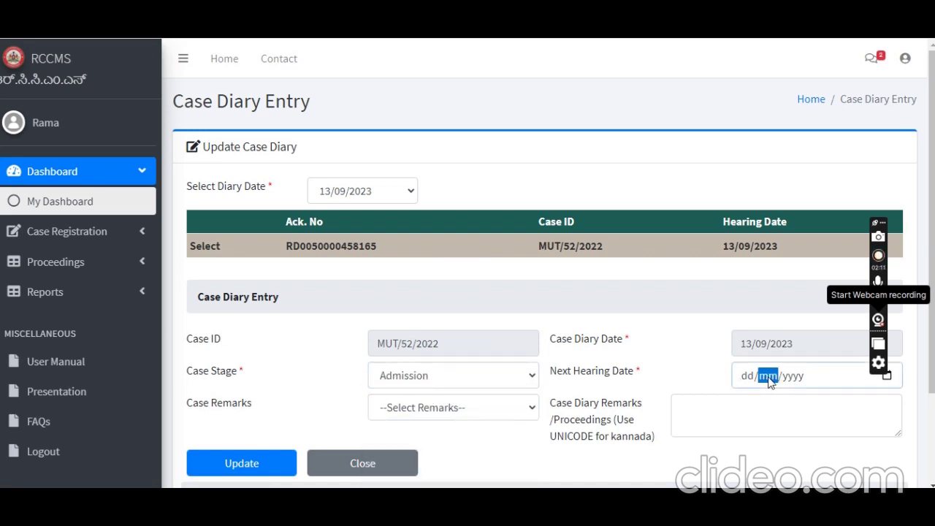
left_click(887, 376)
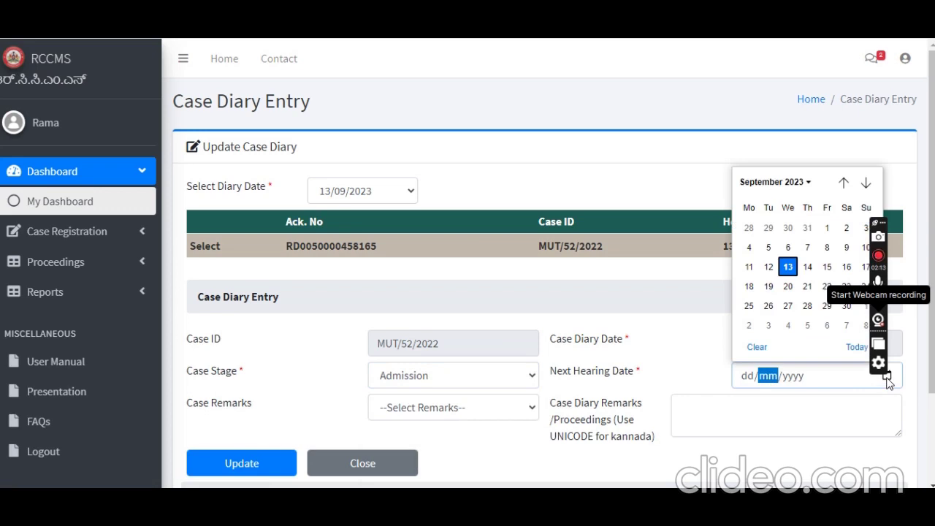
left_click(810, 268)
left_click(476, 414)
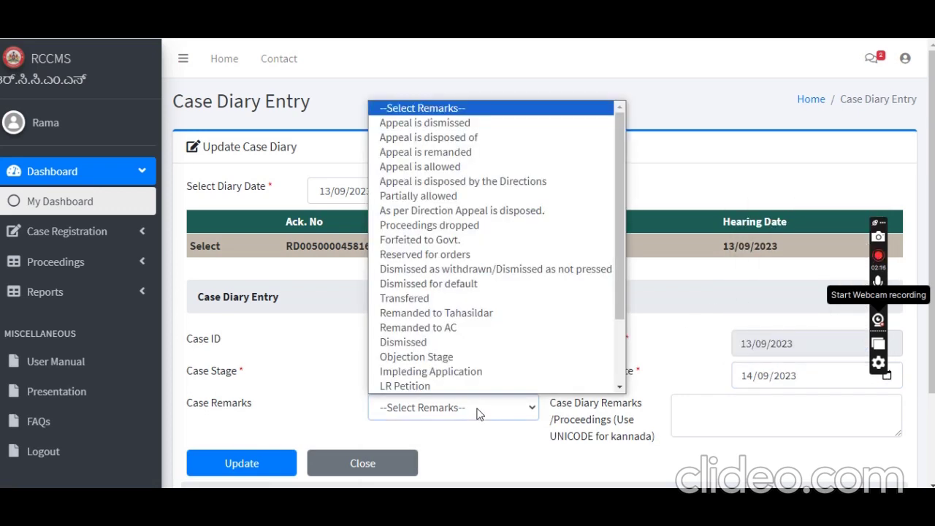
left_click(457, 168)
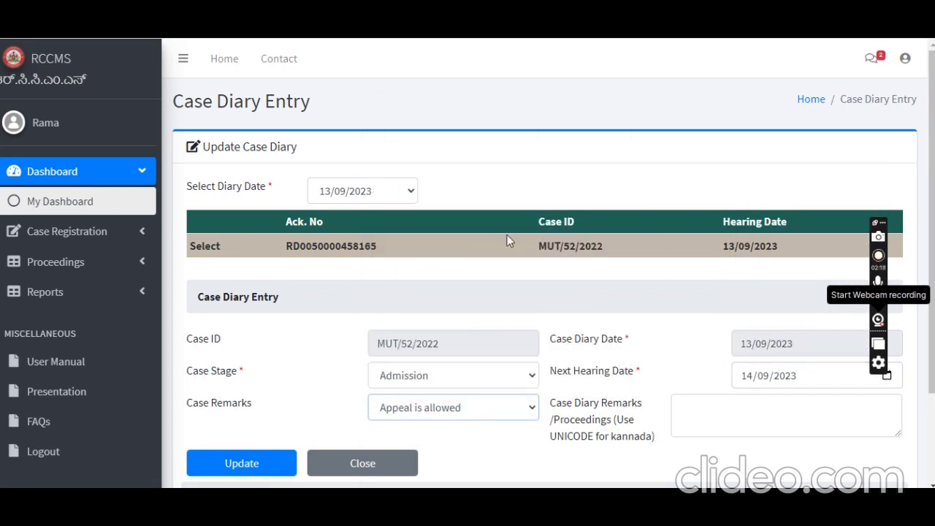
Step: Enter remarks JHFGGF, save the diary entry and acknowledge the success alert
scroll(931, 270, "down", 2)
scroll(932, 272, "down", 1)
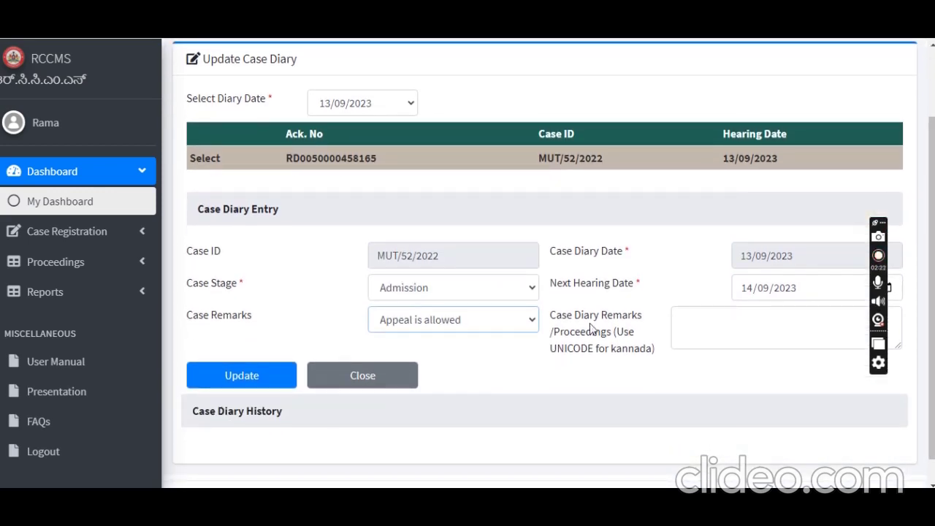
left_click(257, 375)
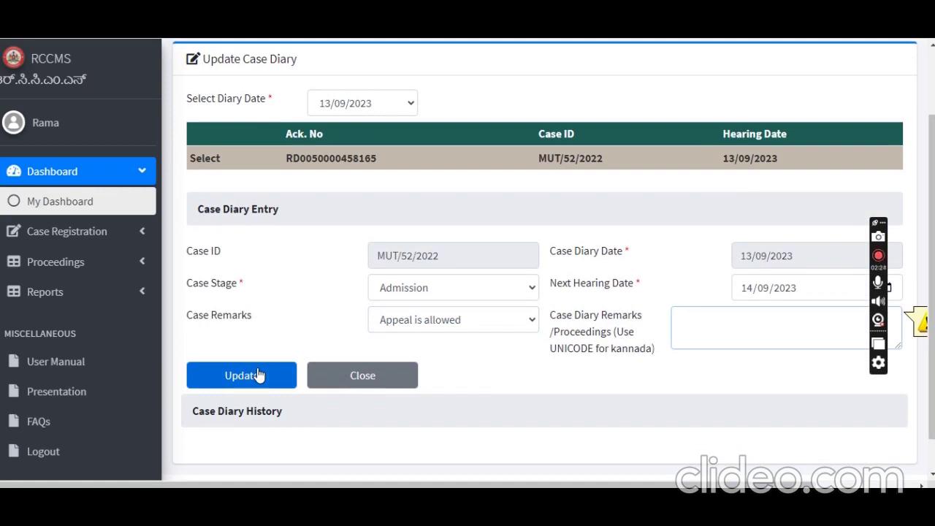
type("JHFGGFGH")
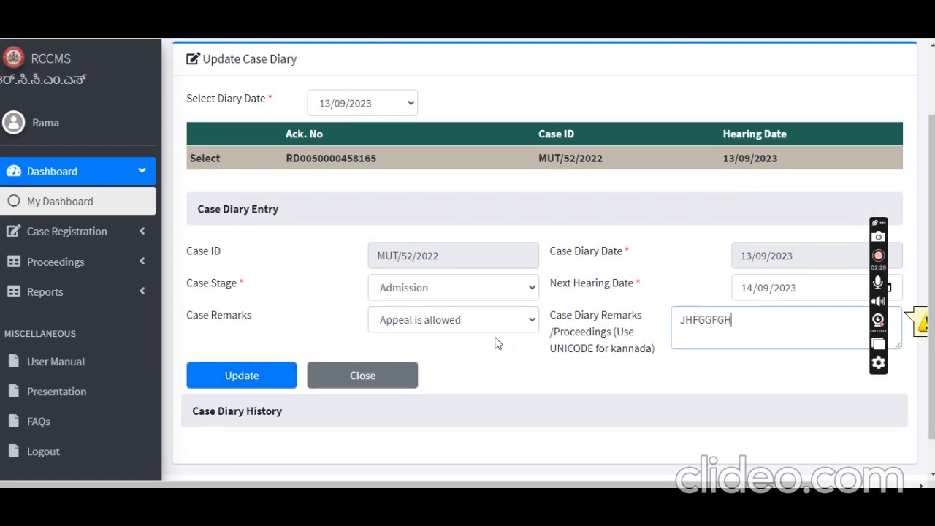
left_click(245, 382)
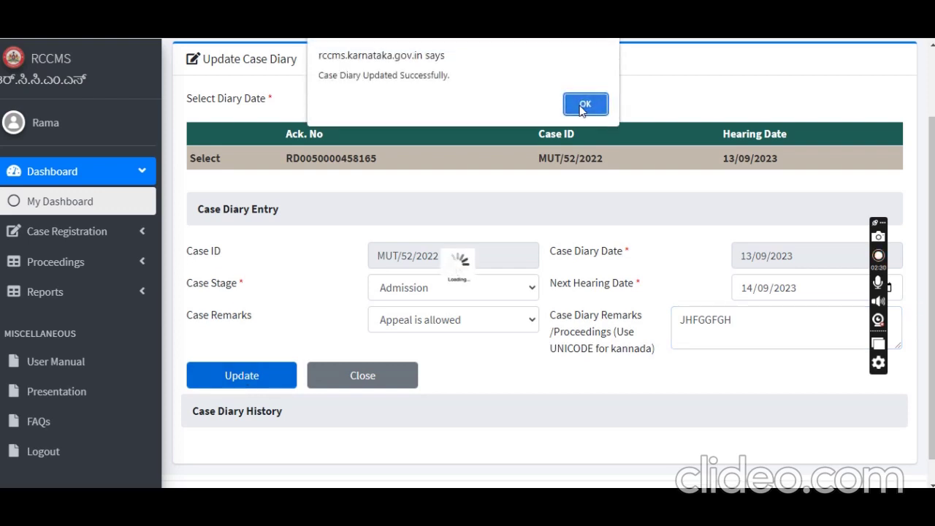
left_click(584, 104)
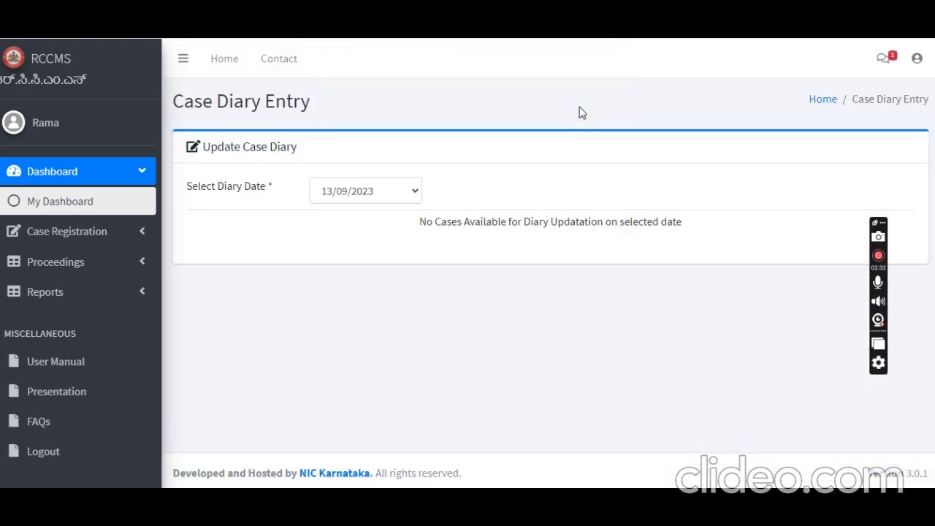
Step: Expand Proceedings in the sidebar to show Update First Hearing Date, Dispose Case and Generate Notice
left_click(117, 263)
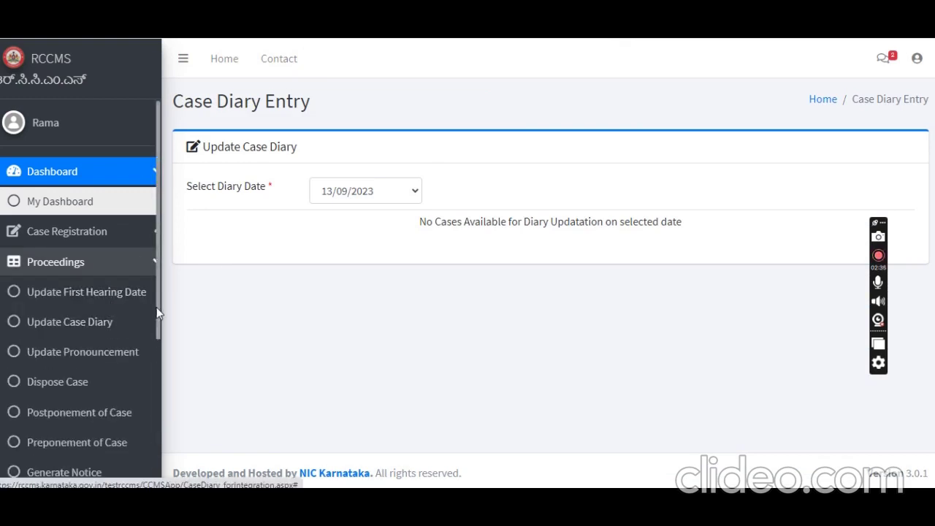
scroll(159, 330, "down", 3)
scroll(159, 360, "down", 2)
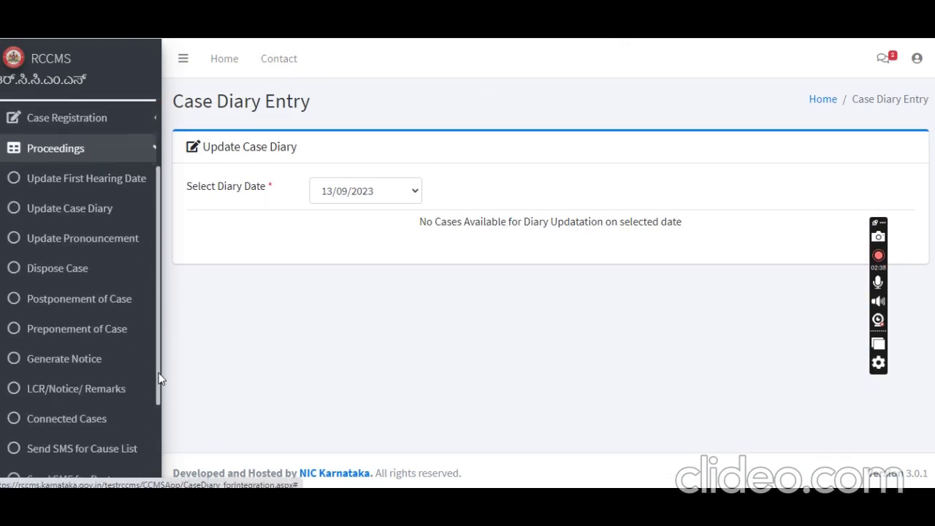
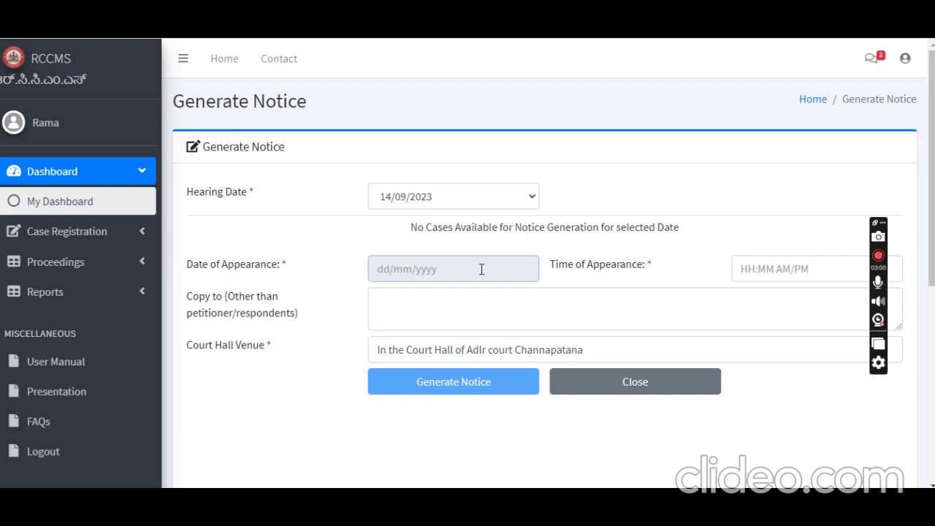
Step: Choose hearing date 14/09/2023, tick case MUT/52/2022, and set appearance date 14/09/2023
left_click(456, 201)
left_click(430, 233)
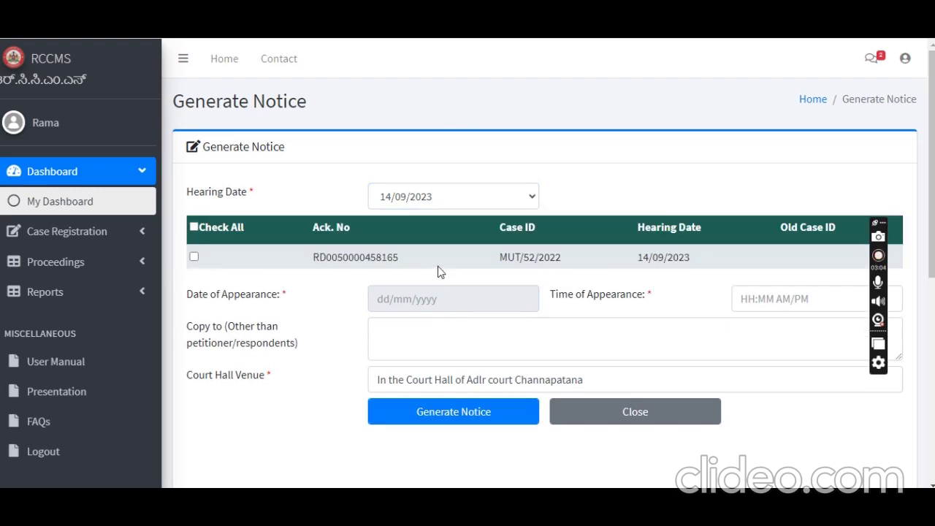
left_click(195, 257)
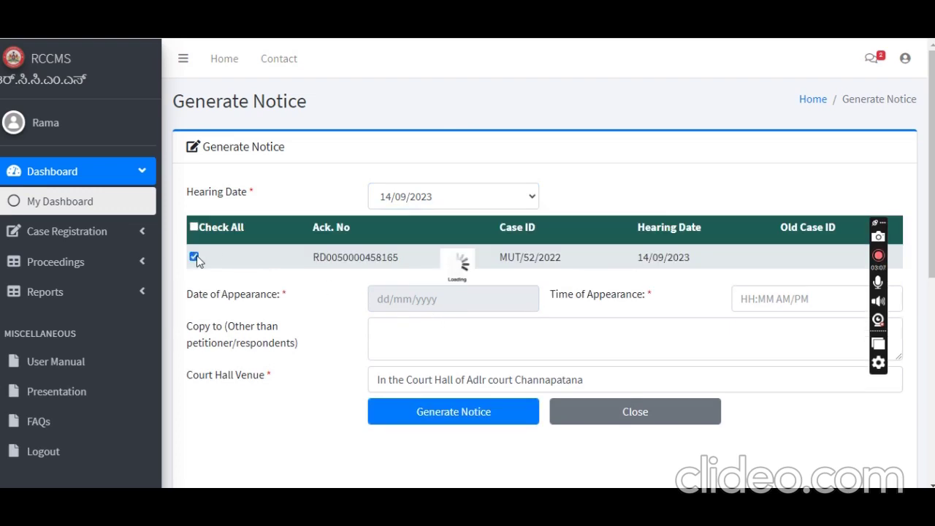
left_click(448, 306)
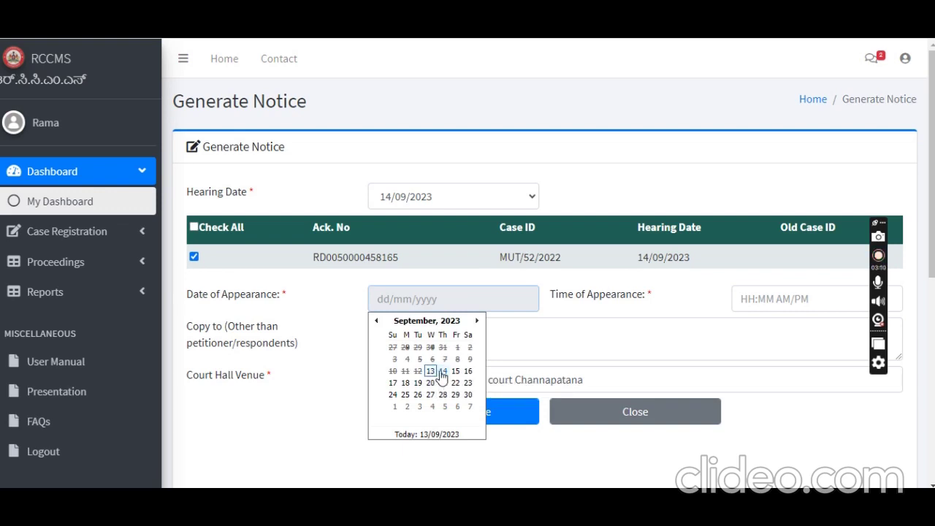
left_click(442, 371)
Step: Enter appearance time 3:00PM, fill in the Copy to recipient, and generate the notice
left_click(742, 300)
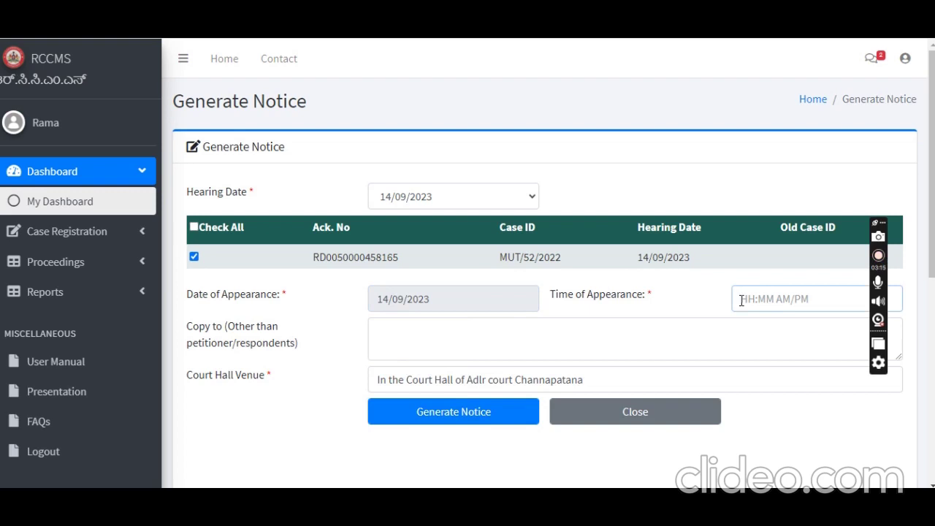
type("23")
key("BackSpace")
key("BackSpace")
type("14")
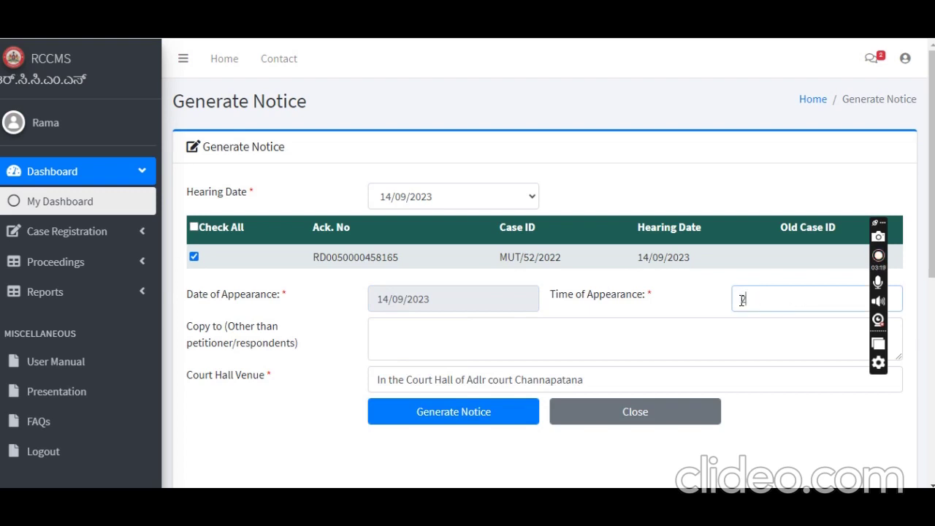
key("BackSpace")
key("BackSpace")
type("1")
type(":00PM")
left_click(531, 359)
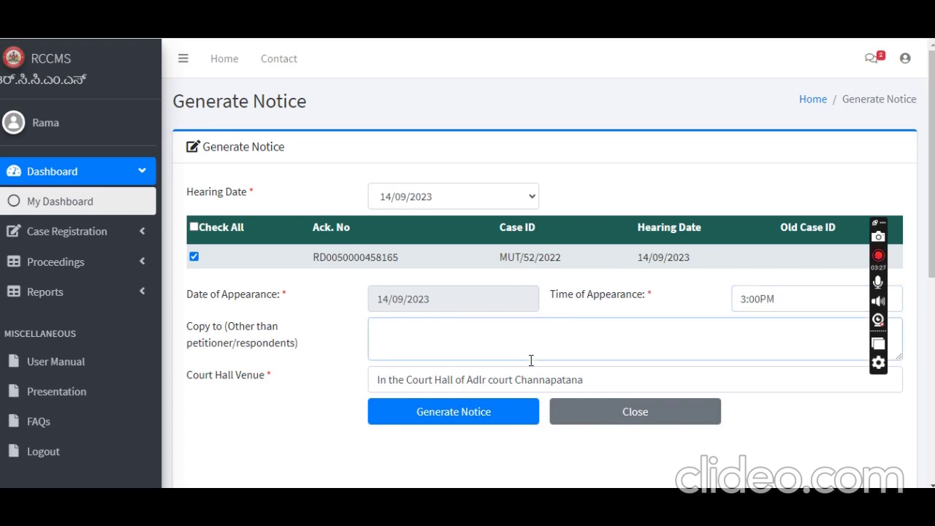
type("GHGJHGH GHG")
left_click(468, 411)
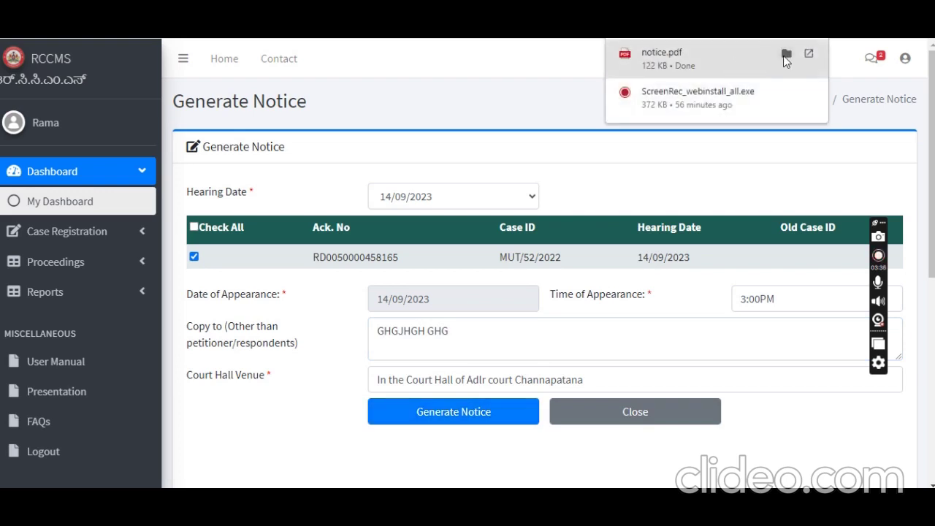
Step: Show notice.pdf in its folder, then close the PDF viewer and the Downloads window
left_click(783, 56)
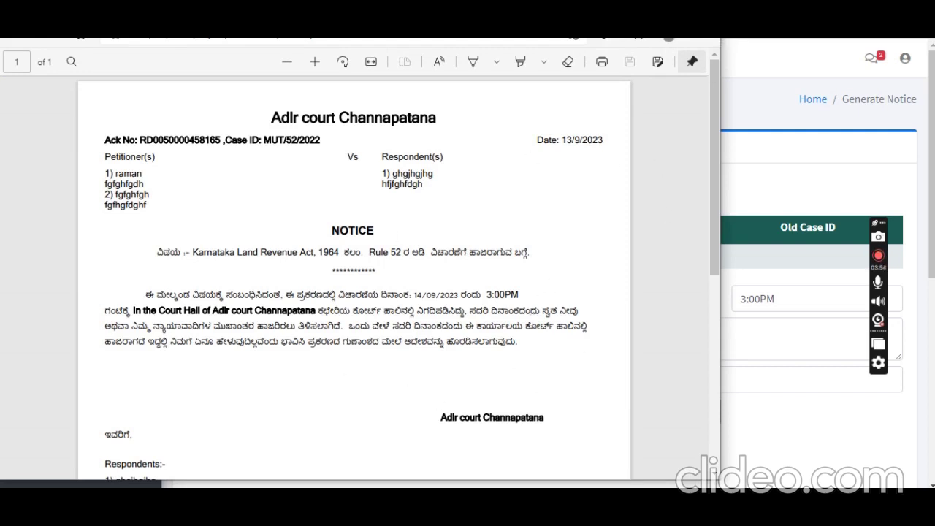
key("alt+F4")
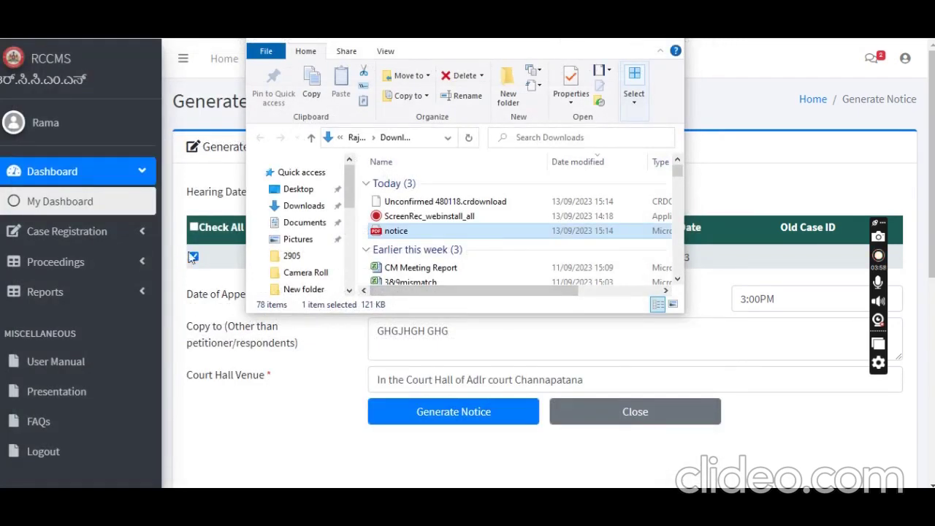
left_click(668, 41)
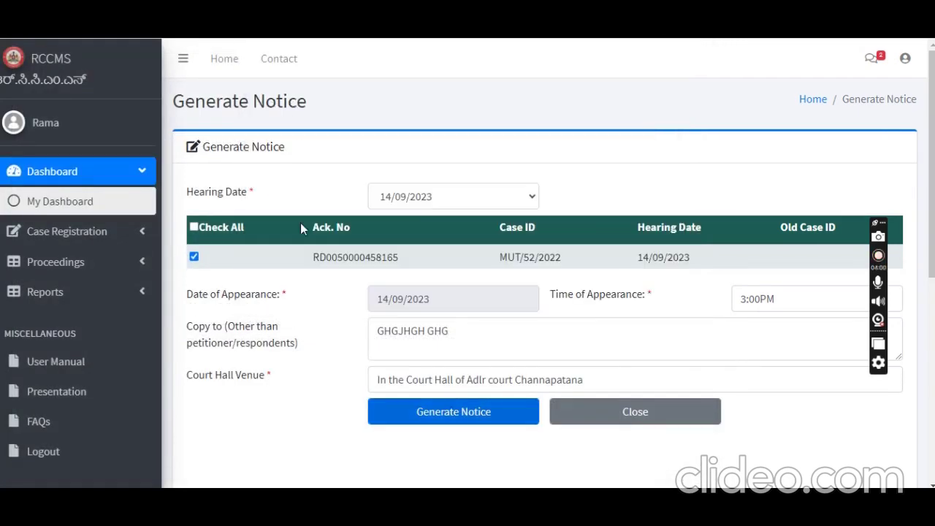
Step: Go to Proceedings > Preponement of Case for ADLR COURT CHANNAPATANA, then re-expand Proceedings
left_click(79, 267)
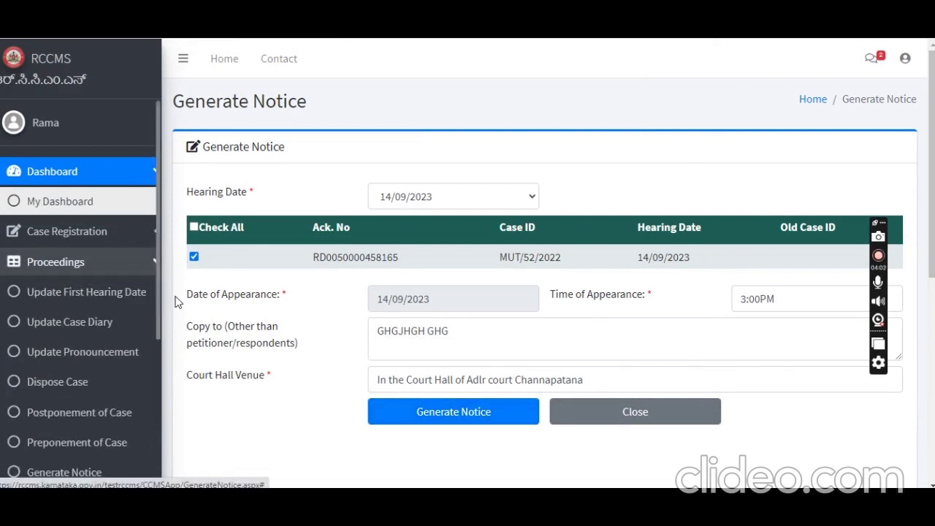
left_click_drag(159, 289, 168, 395)
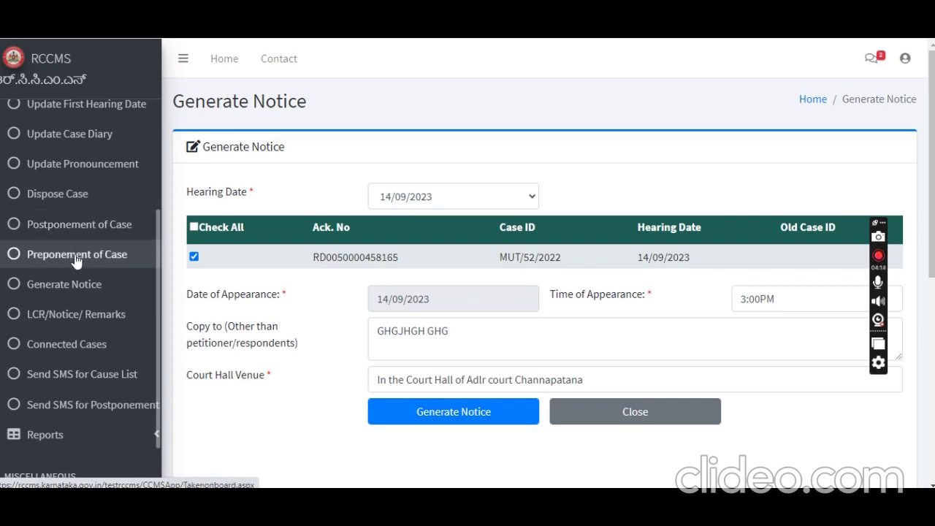
left_click(76, 255)
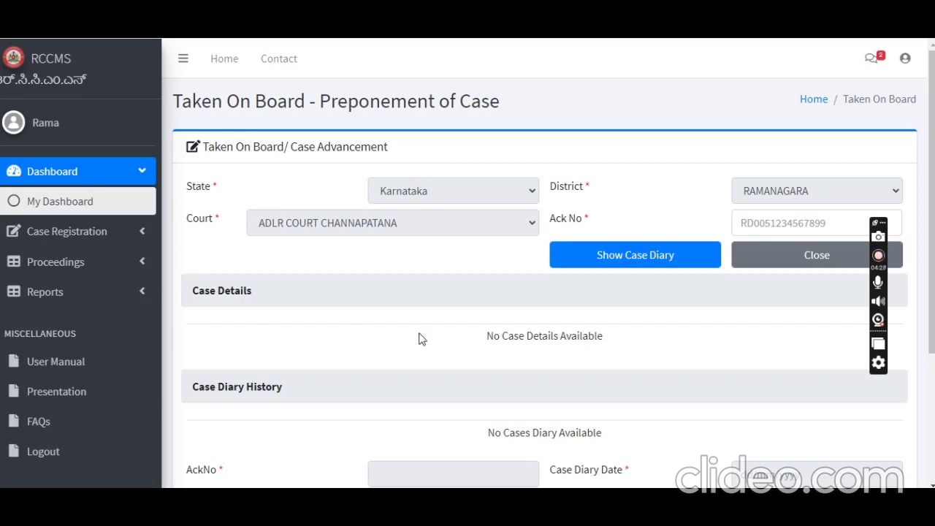
left_click(773, 218)
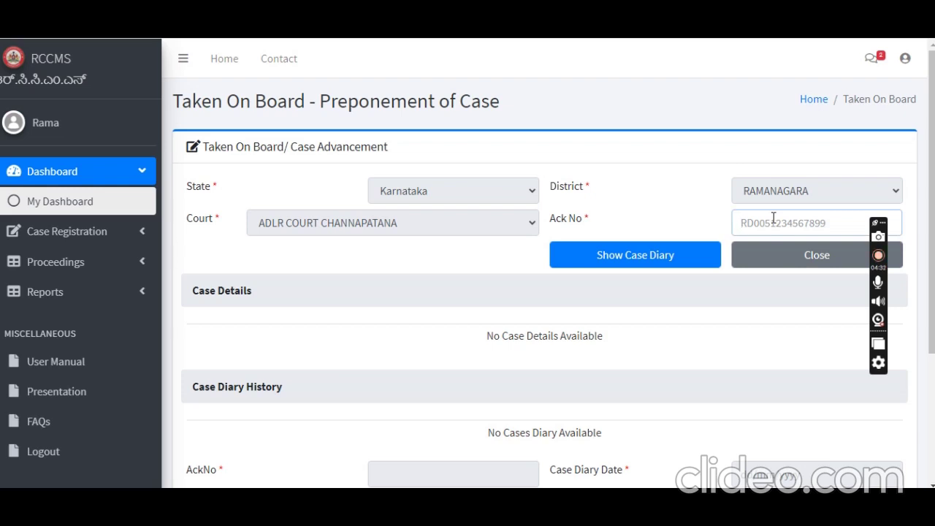
left_click(78, 263)
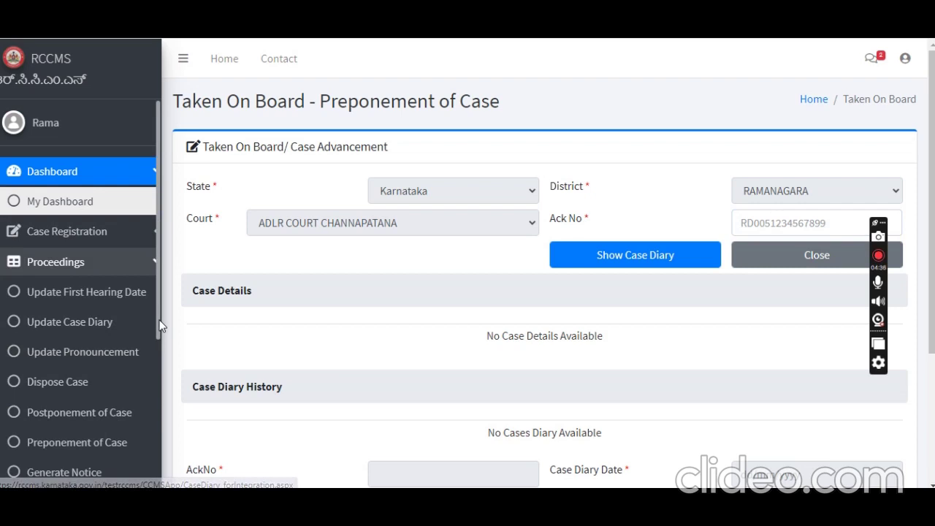
scroll(149, 424, "down", 3)
scroll(148, 442, "up", 3)
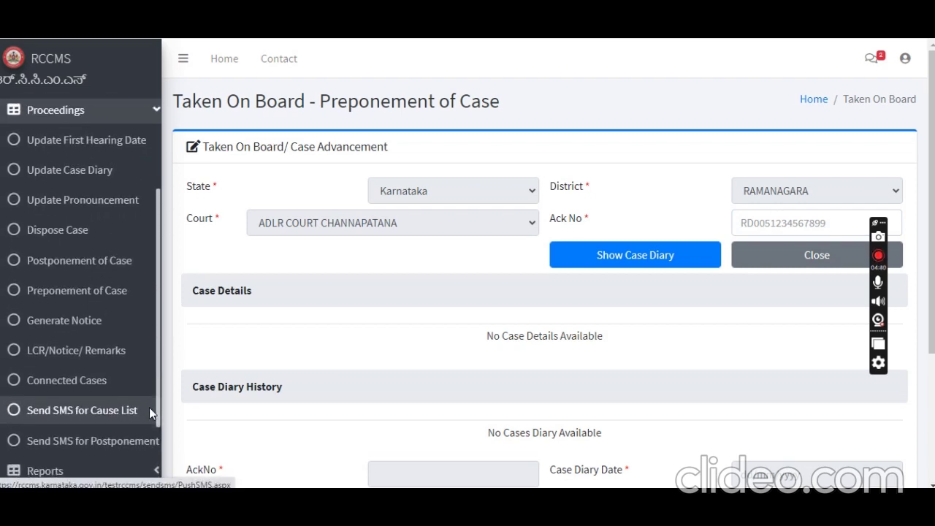
Step: On Send SMS for Cause List, pick date 14/09/2023, list Petitioners, and select all
left_click(109, 416)
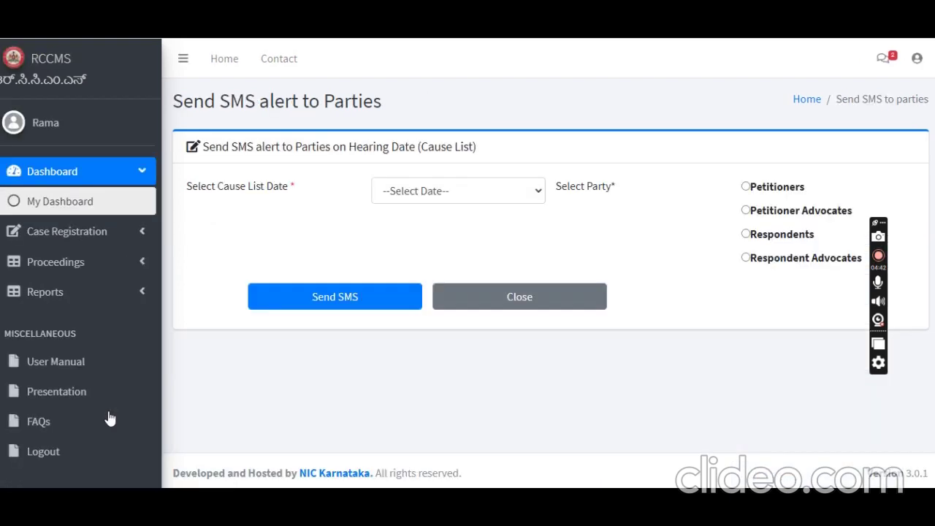
left_click(490, 191)
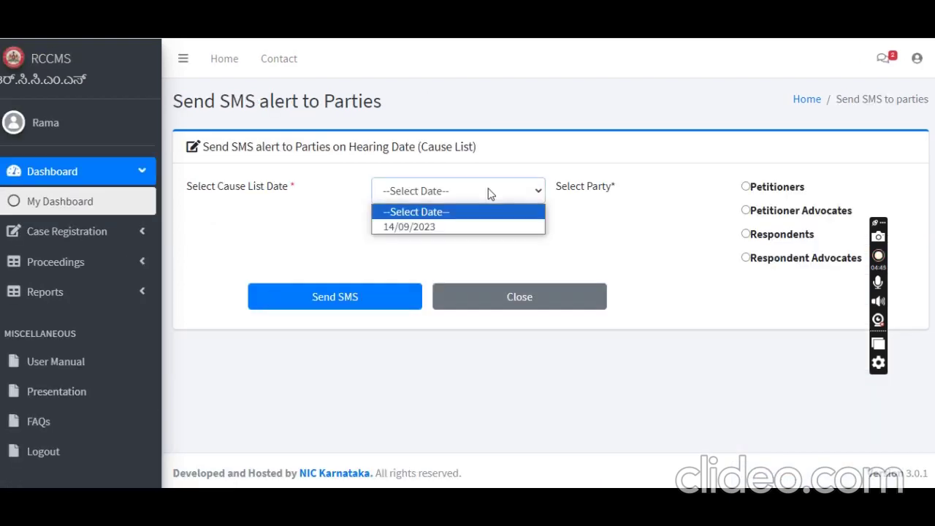
left_click(448, 228)
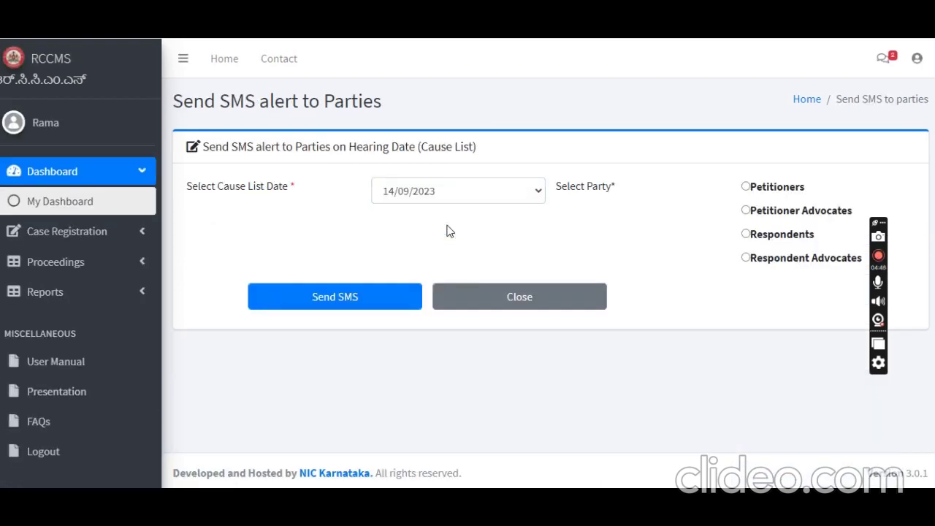
left_click(746, 187)
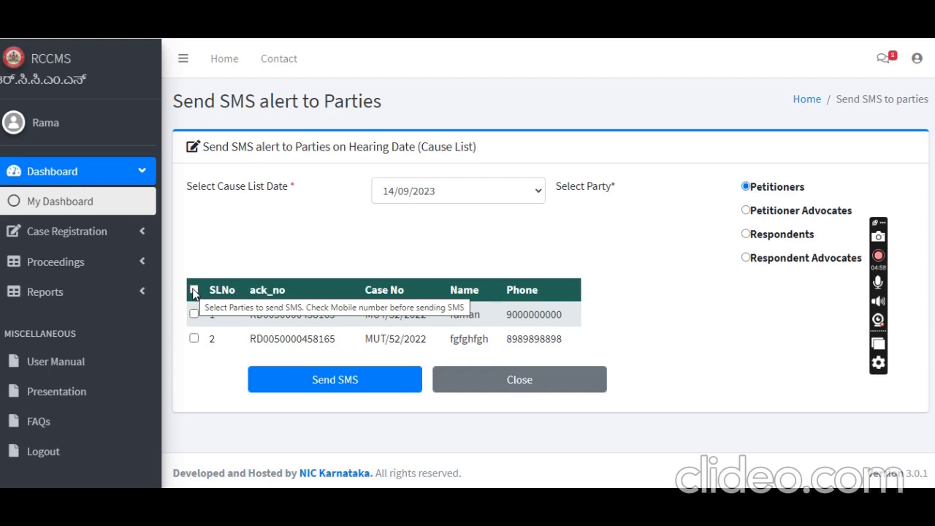
left_click(193, 290)
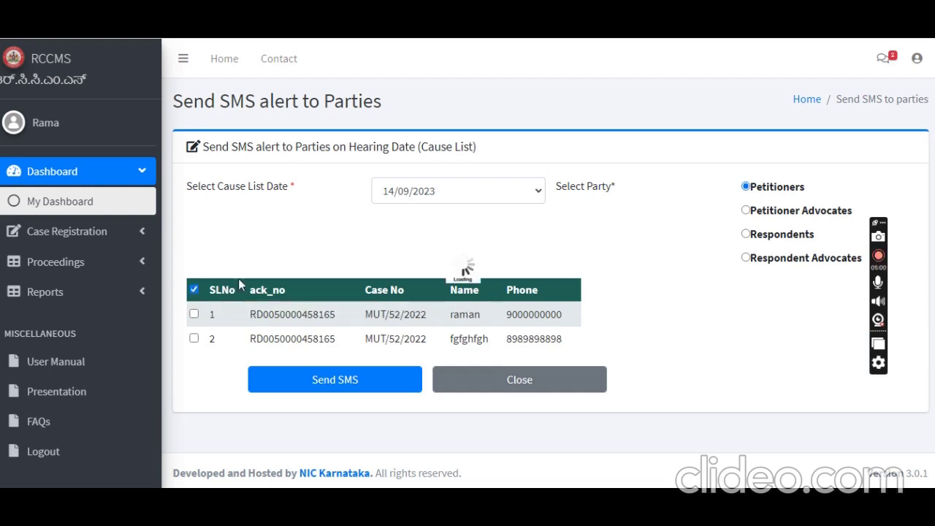